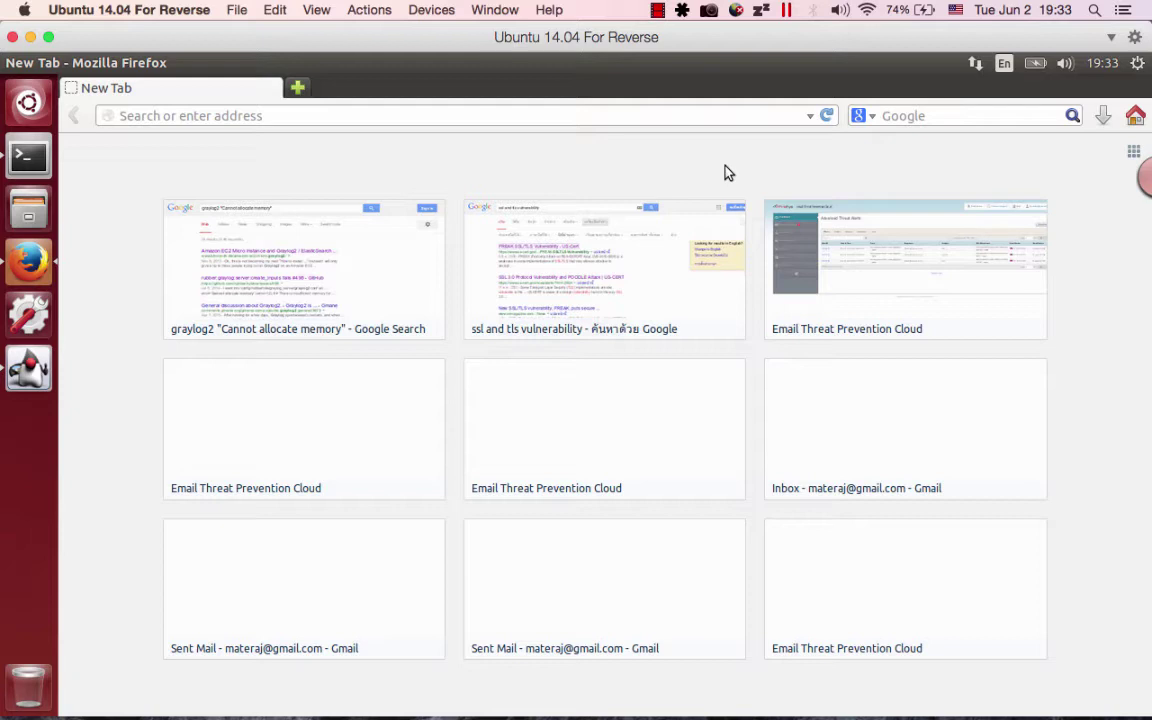
Bring Burp Suite forward and go to Proxy > Options to view the 127.0.0.1:8080 listener.
{"action": "left_click", "coordinate": [30, 152]}
{"action": "left_click", "coordinate": [33, 350]}
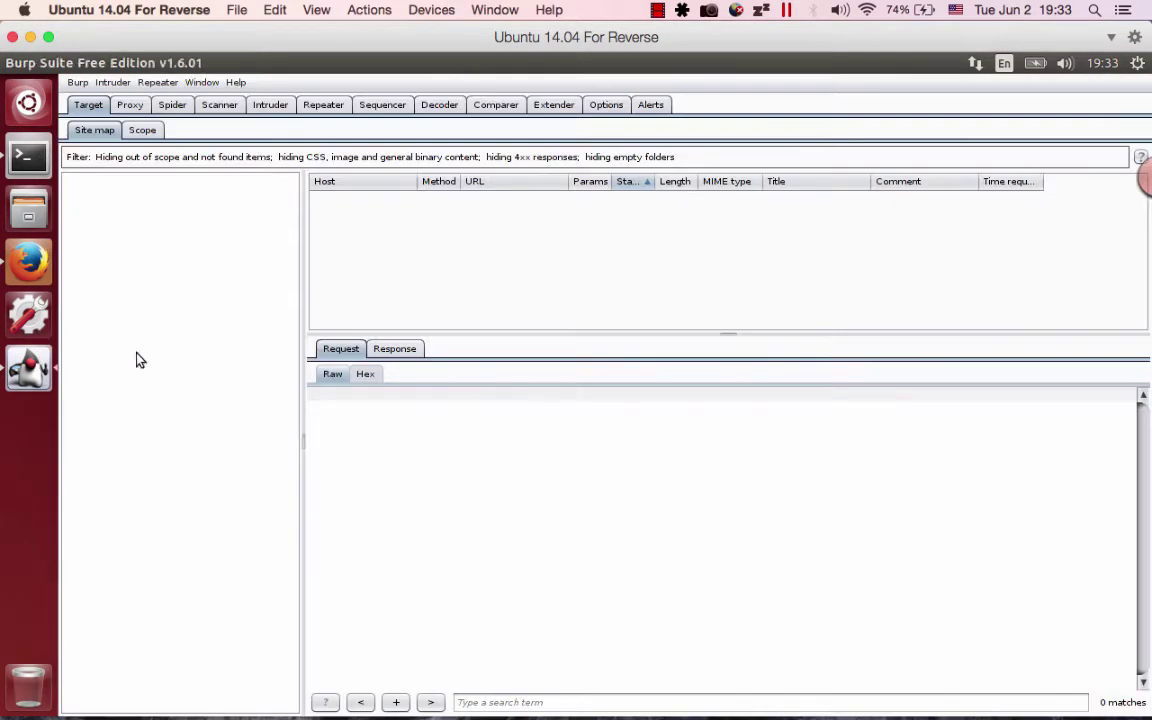
{"action": "left_click", "coordinate": [131, 101]}
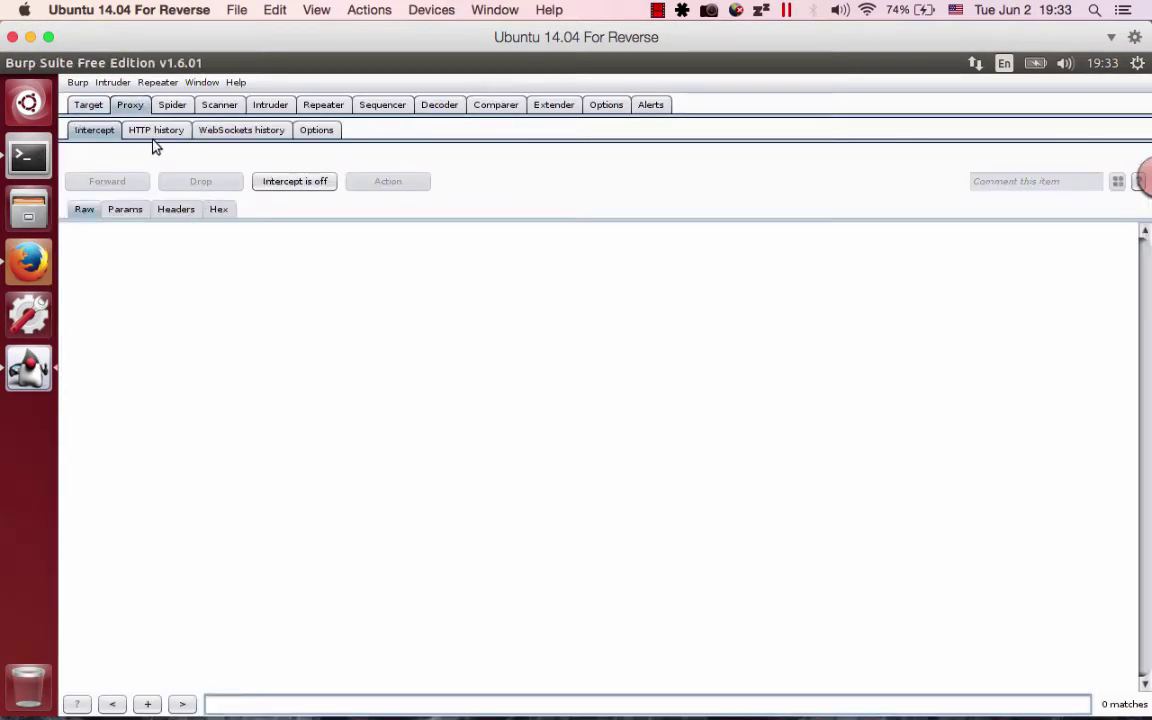
{"action": "left_click", "coordinate": [158, 132]}
{"action": "left_click", "coordinate": [250, 132]}
{"action": "left_click", "coordinate": [310, 133]}
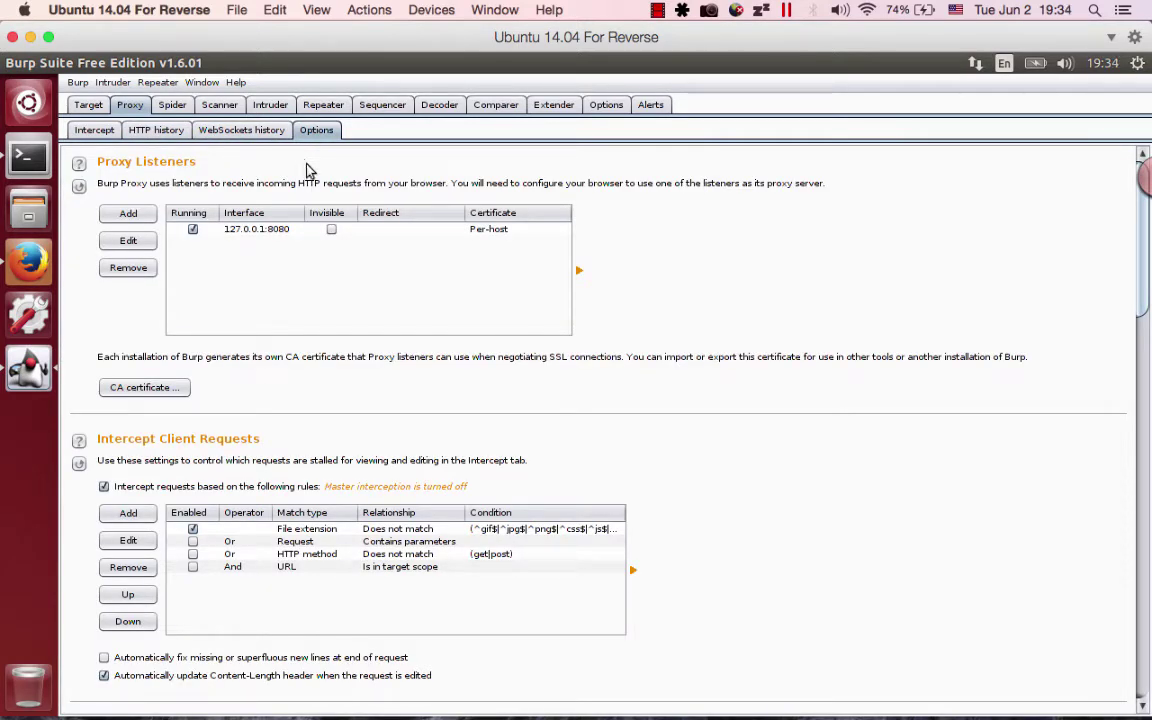
Rebind the 127.0.0.1:8080 proxy listener to all interfaces and confirm the change.
{"action": "left_click", "coordinate": [284, 232]}
{"action": "left_click", "coordinate": [128, 241]}
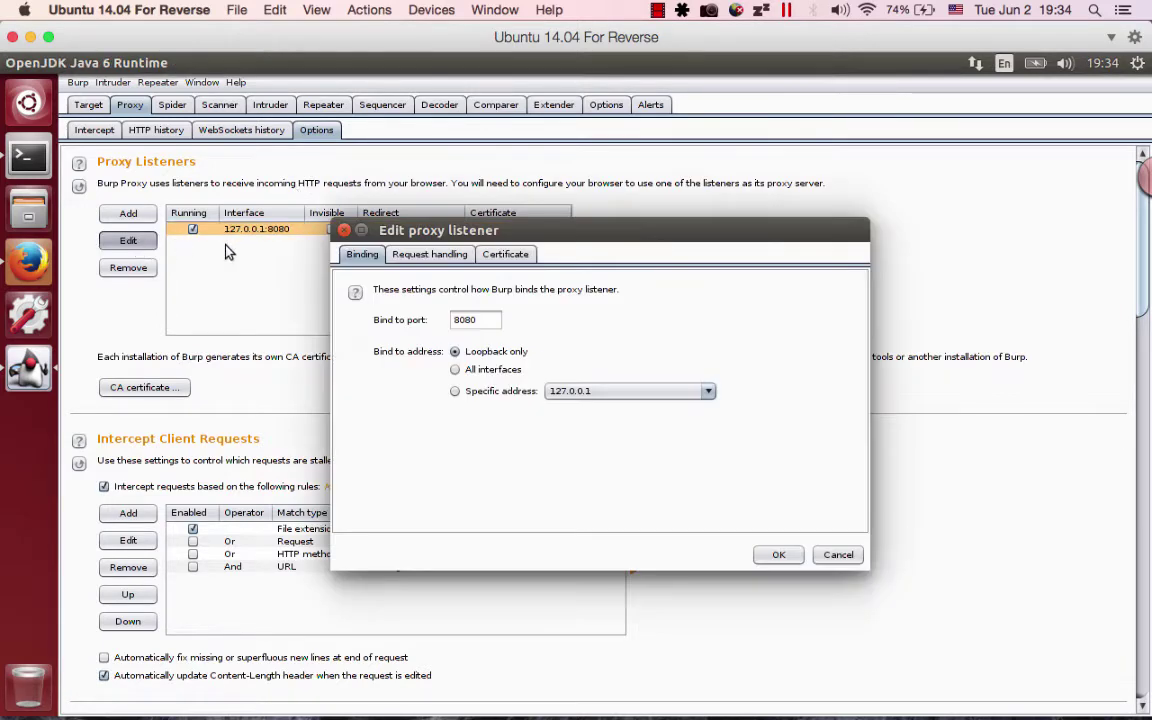
{"action": "left_click", "coordinate": [491, 371]}
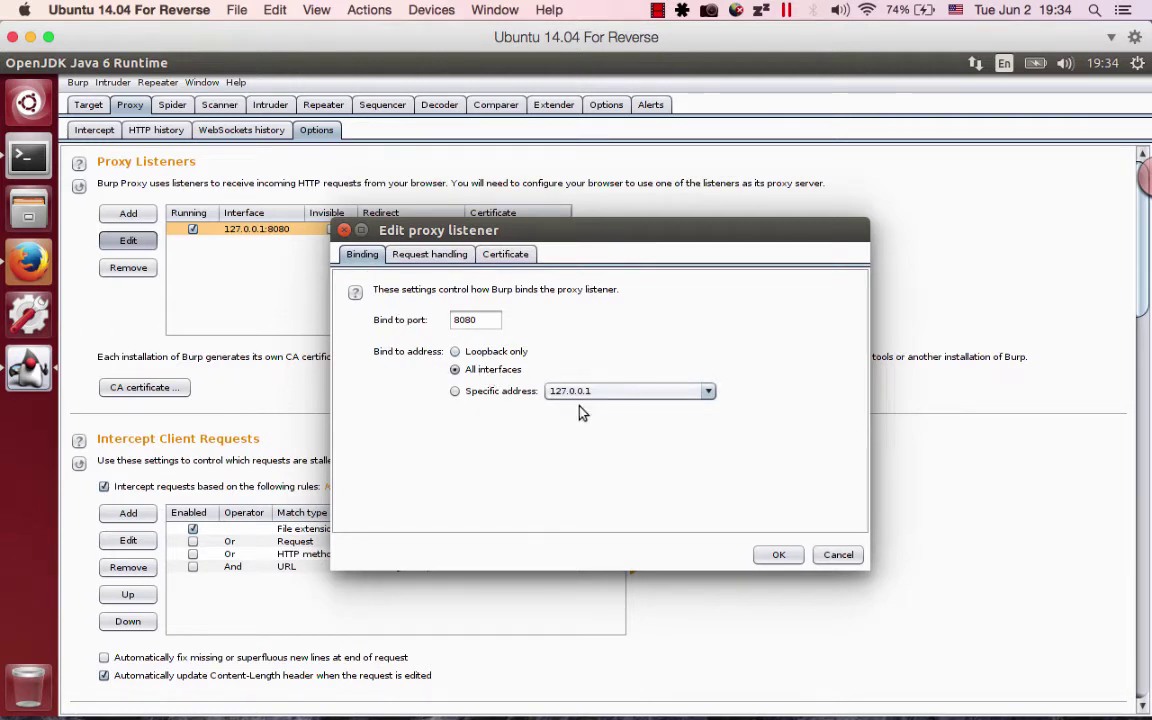
{"action": "left_click", "coordinate": [772, 555]}
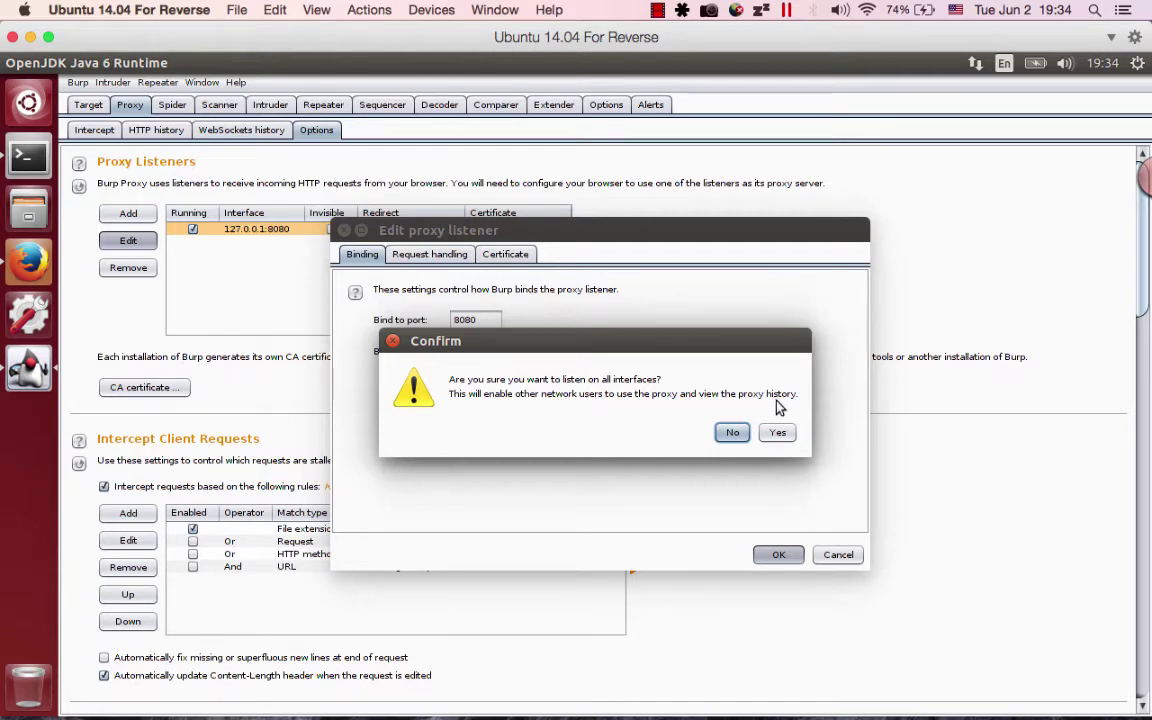
{"action": "left_click", "coordinate": [778, 432]}
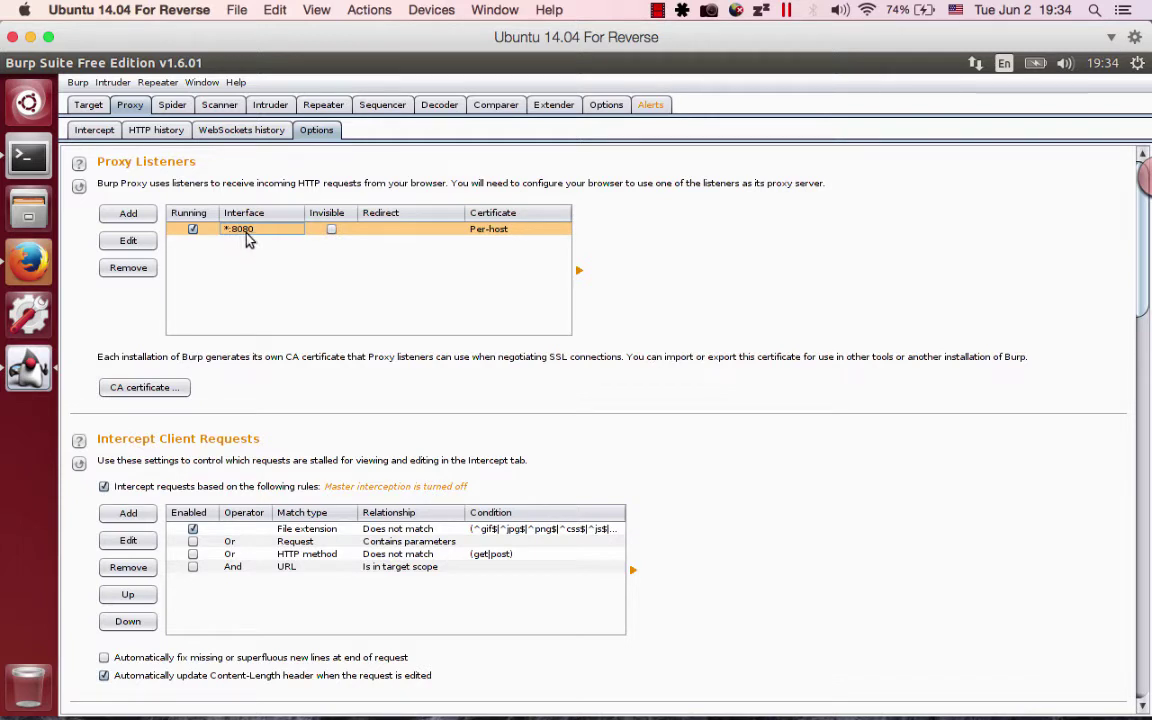
Leave Burp's Intercept and Target views for Firefox and bring up its Edit menu.
{"action": "left_click", "coordinate": [84, 131]}
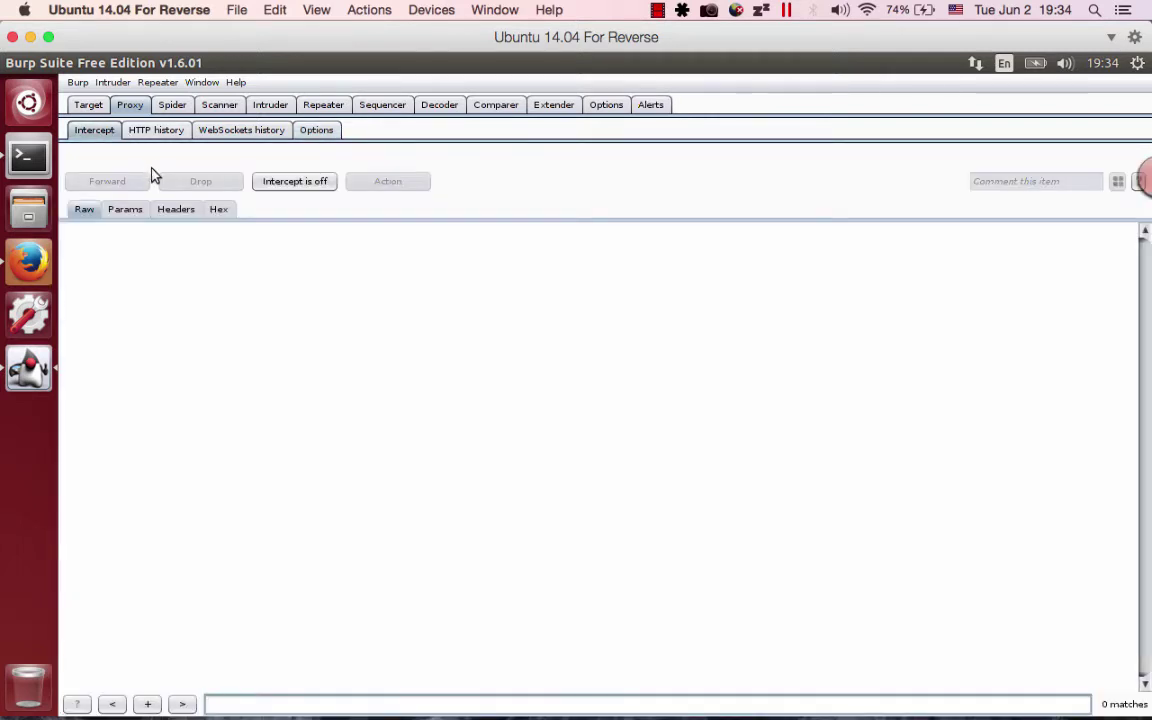
{"action": "left_click", "coordinate": [90, 104]}
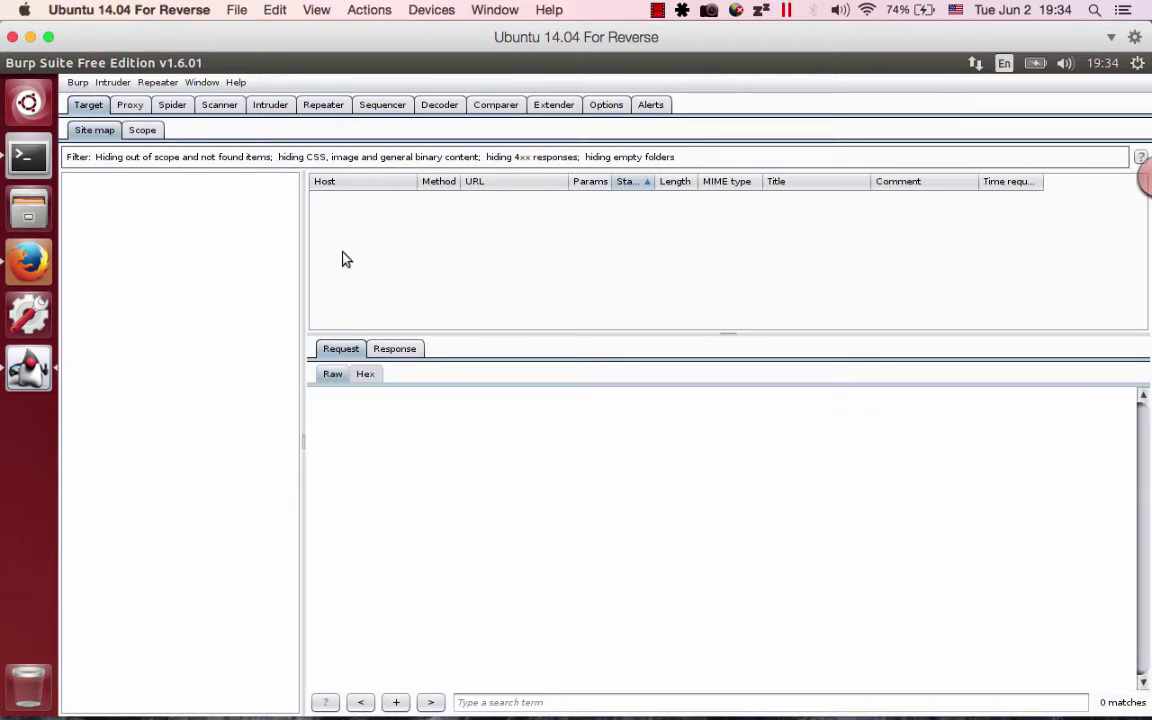
{"action": "left_click", "coordinate": [29, 261]}
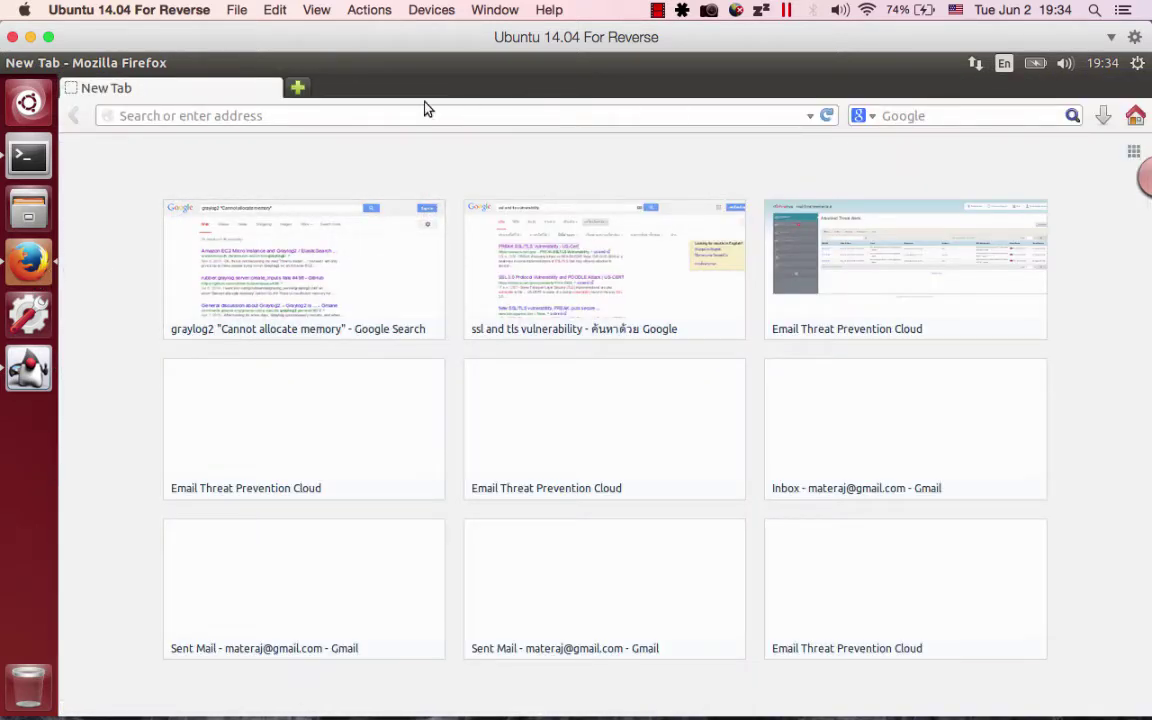
{"action": "mouse_move", "coordinate": [130, 64]}
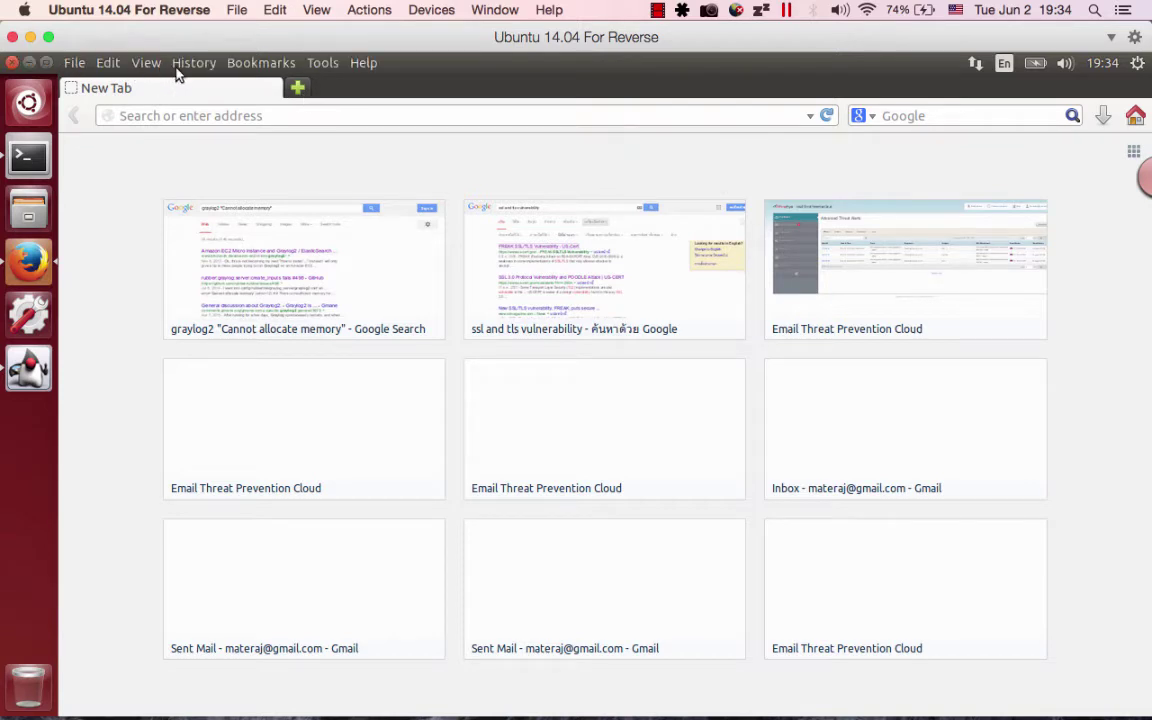
{"action": "left_click", "coordinate": [114, 64]}
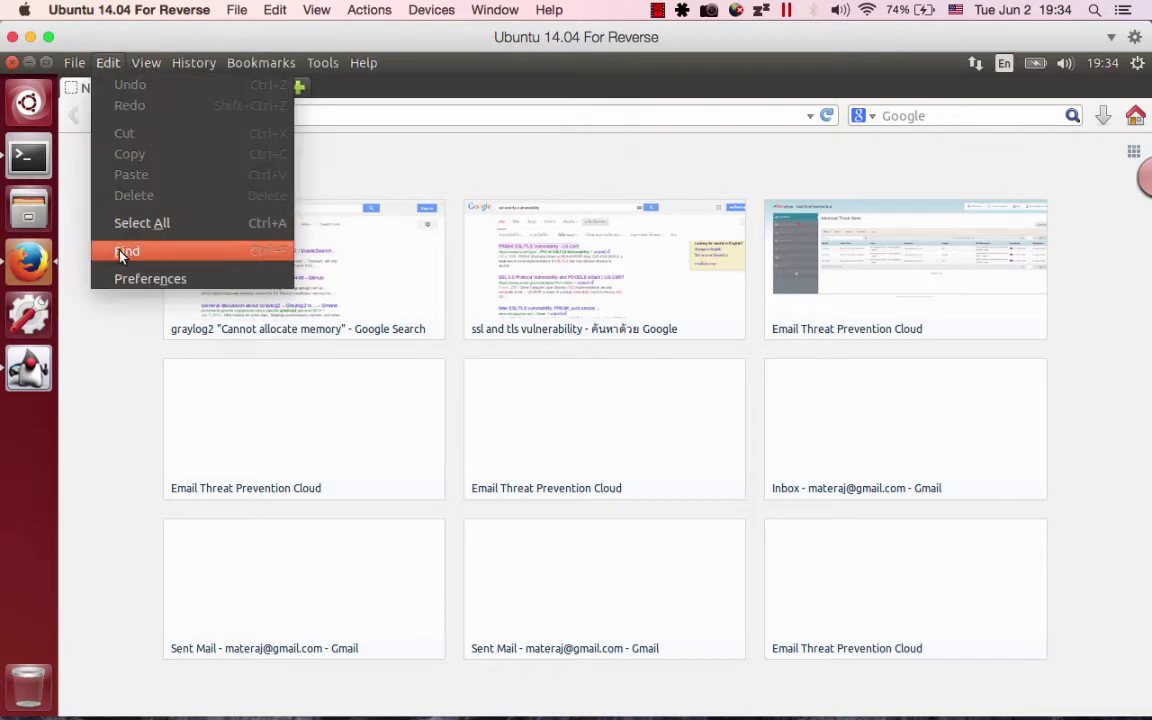
Verify Firefox's manual proxy is localhost port 8080 for all protocols, then close Preferences.
{"action": "left_click", "coordinate": [127, 280]}
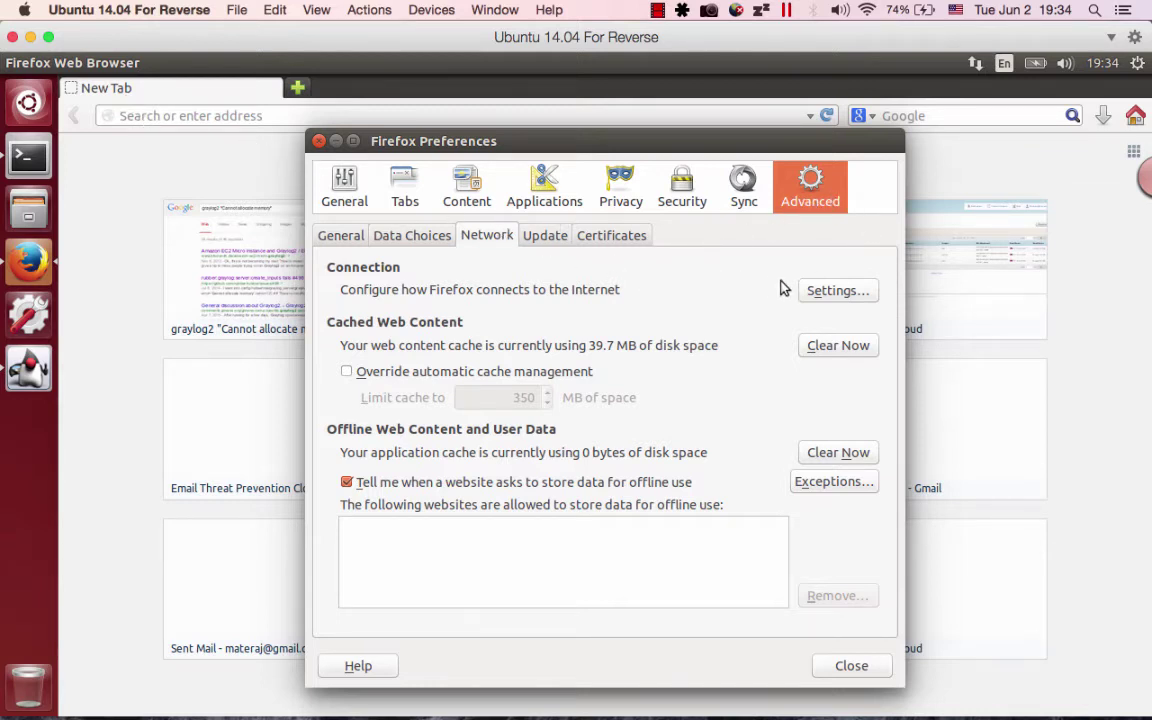
{"action": "left_click", "coordinate": [823, 290]}
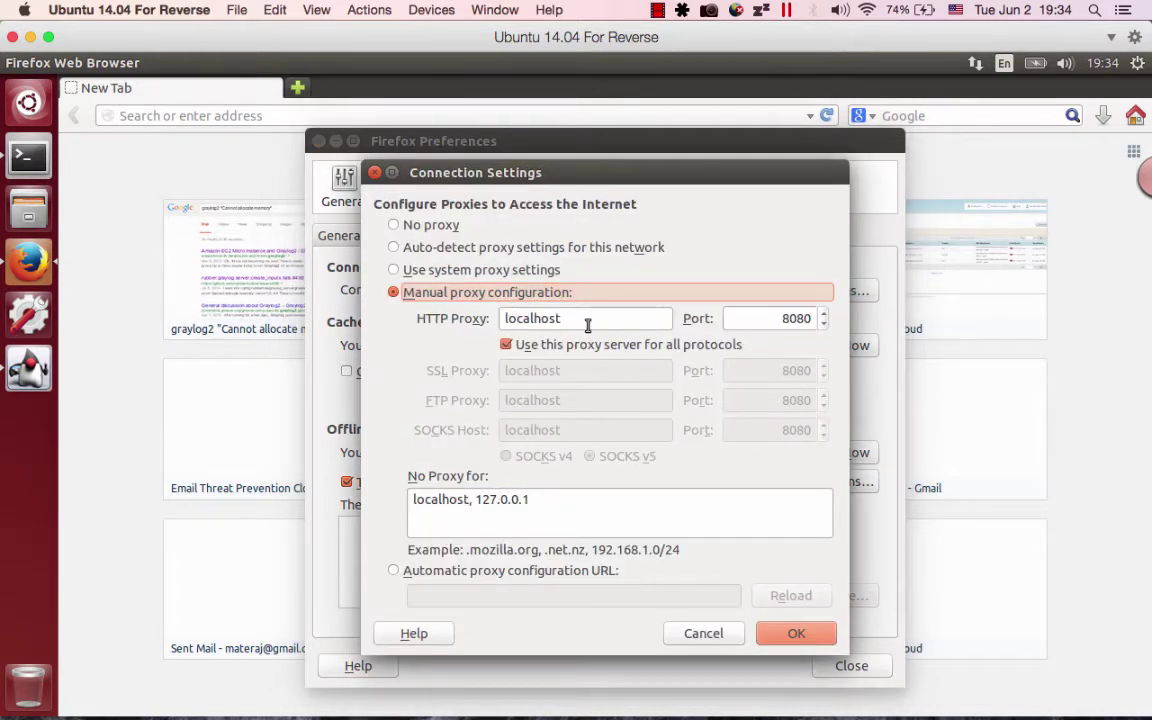
{"action": "double_click", "coordinate": [588, 320]}
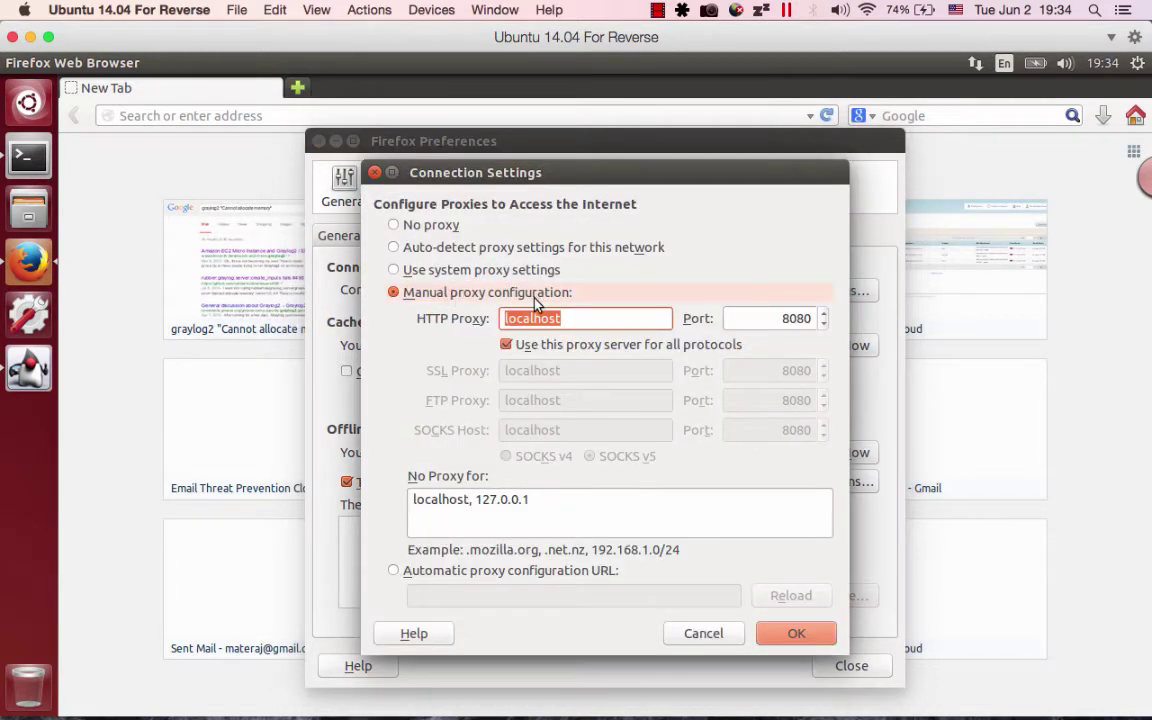
{"action": "left_click", "coordinate": [558, 319]}
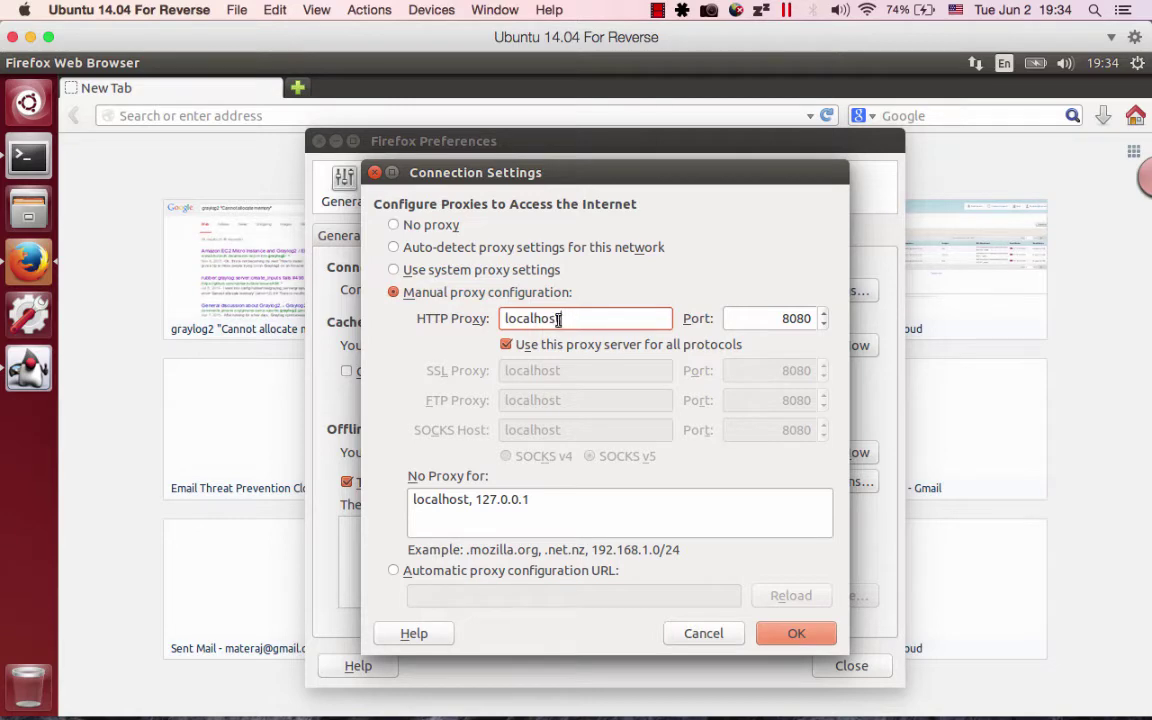
{"action": "double_click", "coordinate": [504, 319]}
{"action": "left_click_drag", "start_coordinate": [728, 318], "coordinate": [841, 321]}
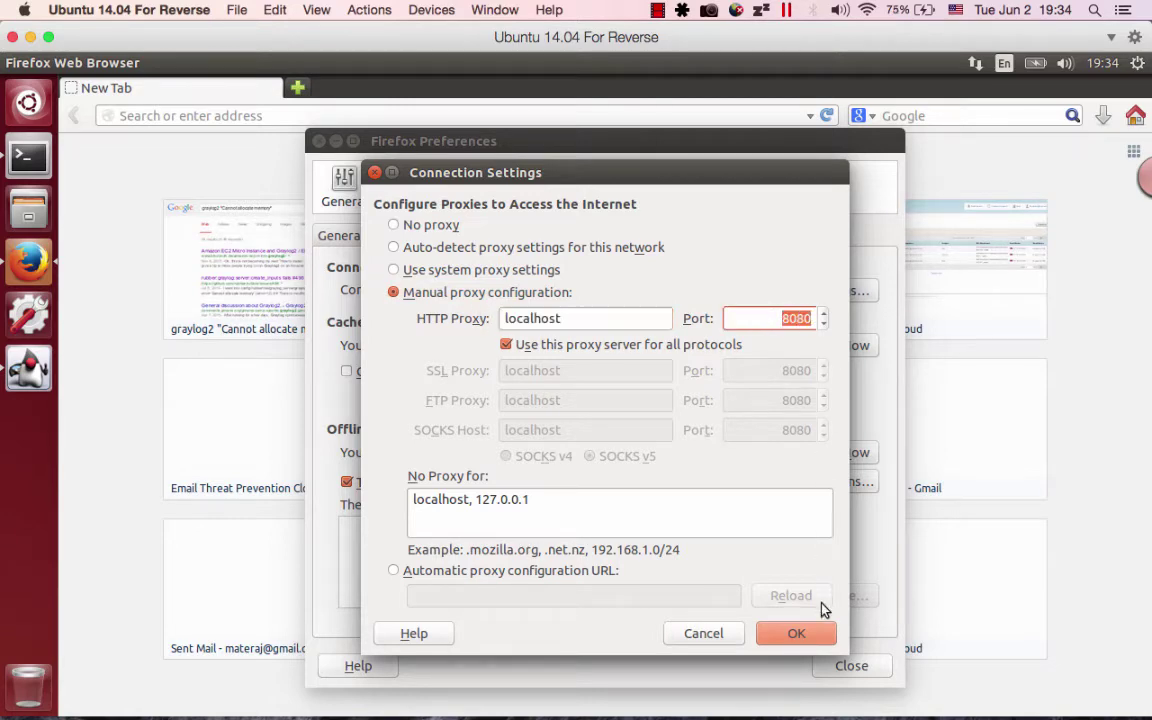
{"action": "left_click", "coordinate": [812, 636]}
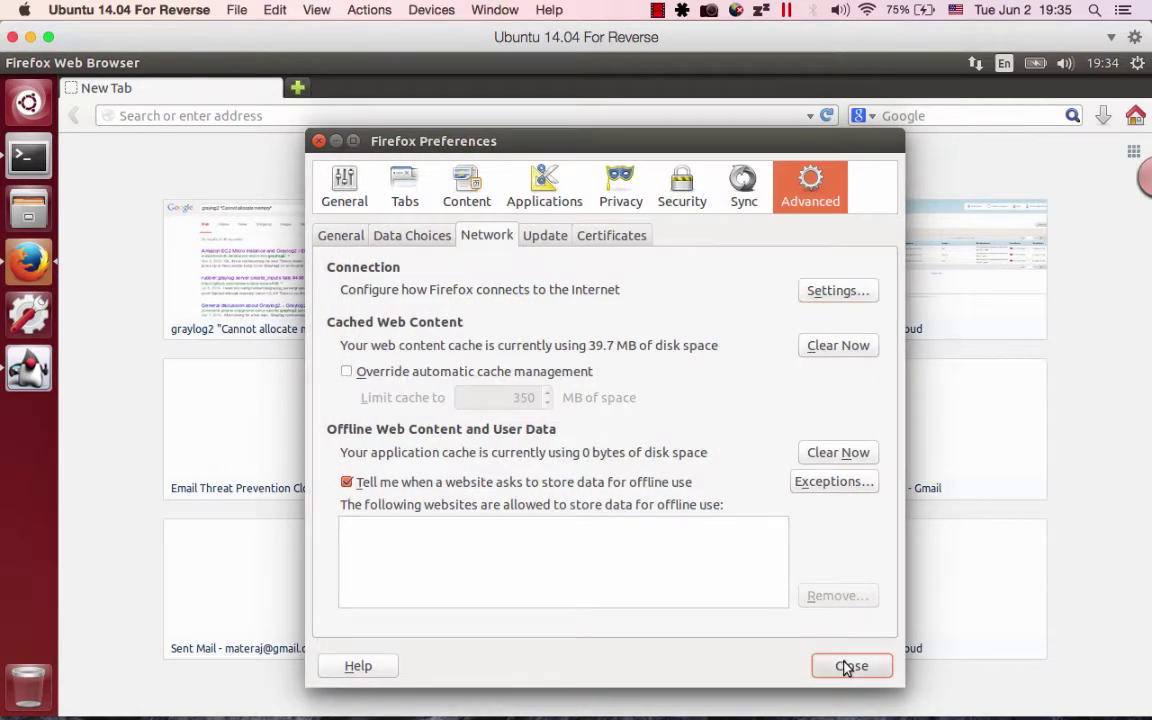
{"action": "left_click", "coordinate": [848, 665]}
{"action": "left_click", "coordinate": [510, 115]}
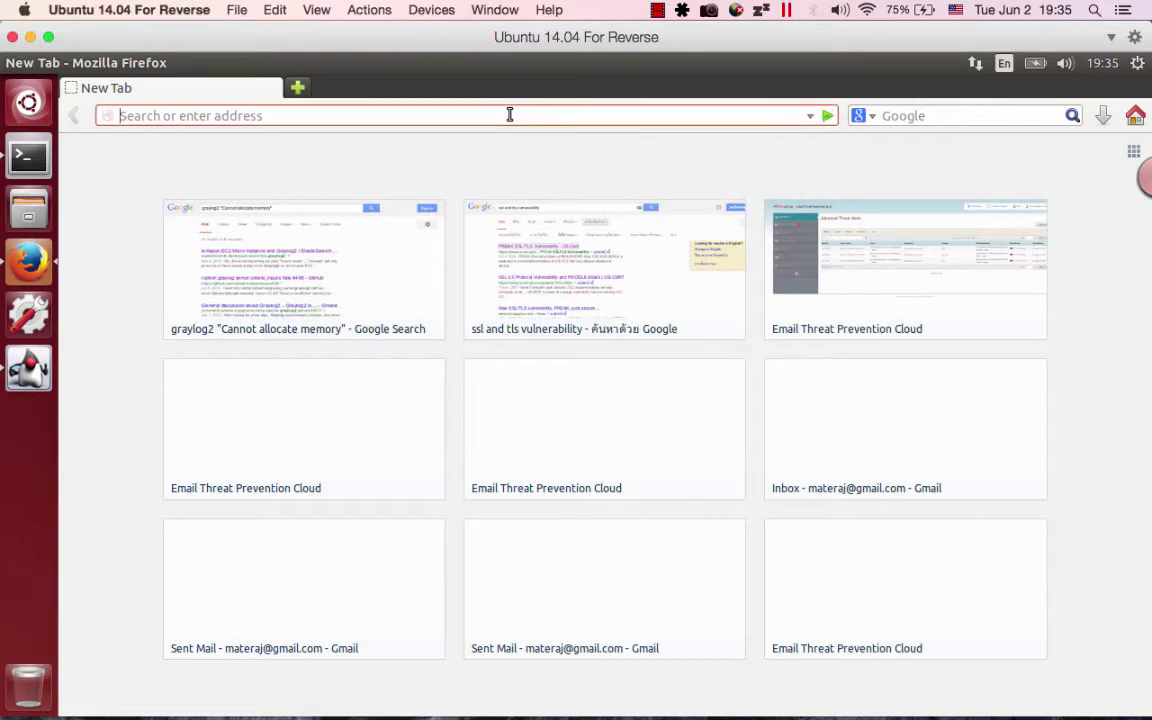
{"action": "type", "text": "www.tec"}
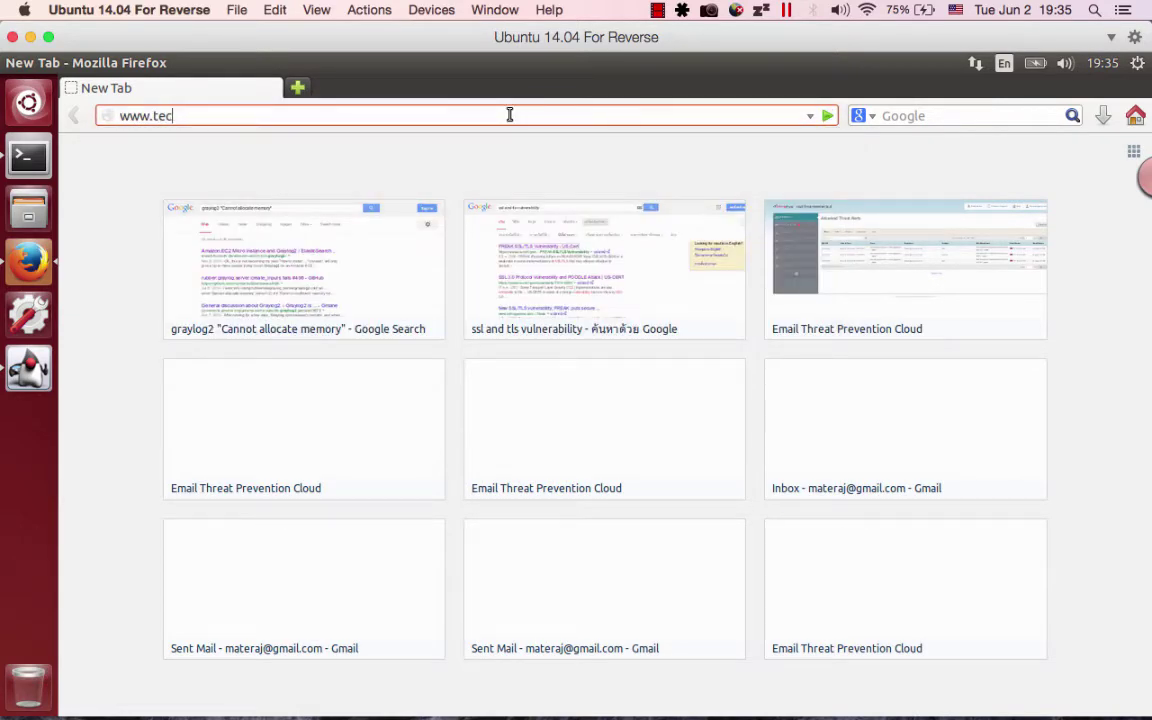
{"action": "type", "text": "hsuii.com"}
{"action": "key", "text": "Return"}
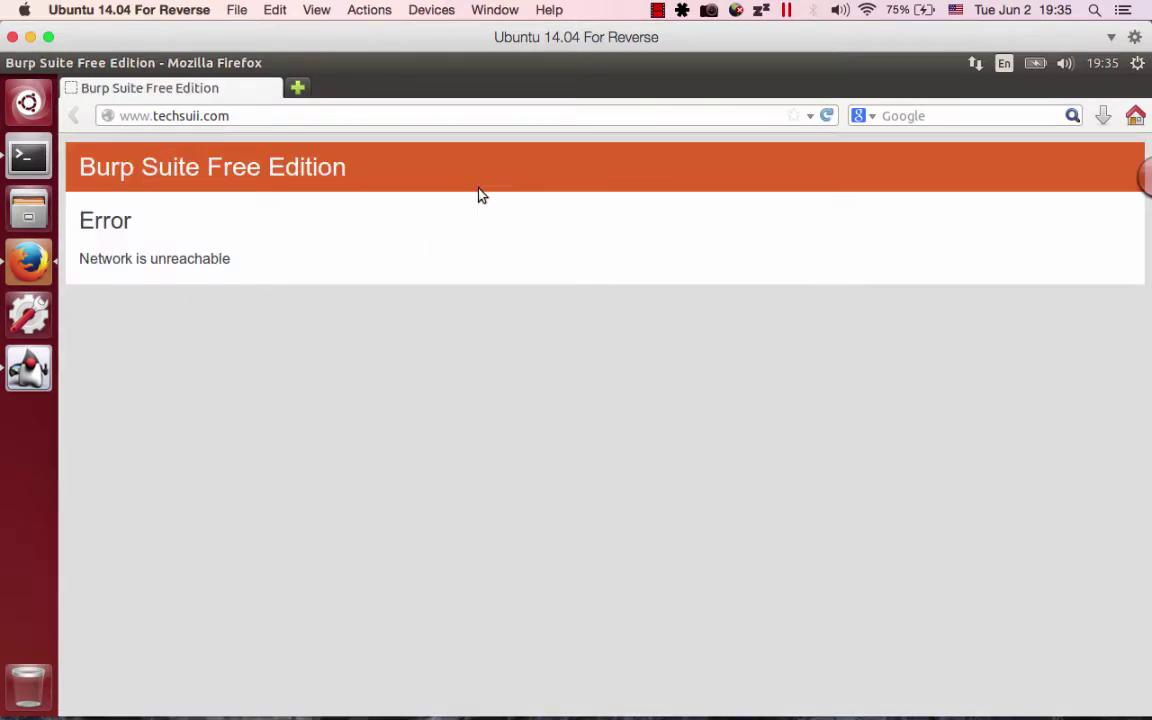
{"action": "key", "text": "alt+Tab"}
{"action": "key", "text": "alt+Tab"}
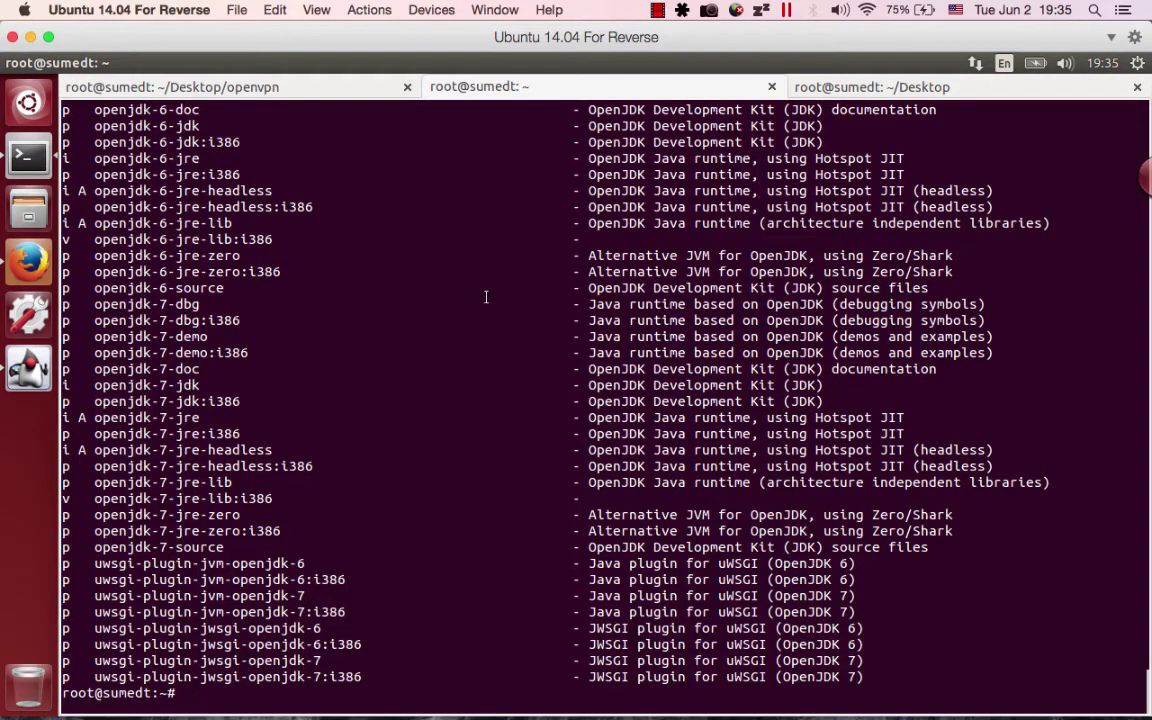
Run dhclient eth0 and keep the VM's network bridged to Wi-Fi.
{"action": "left_click", "coordinate": [486, 297]}
{"action": "type", "text": "dhcl"}
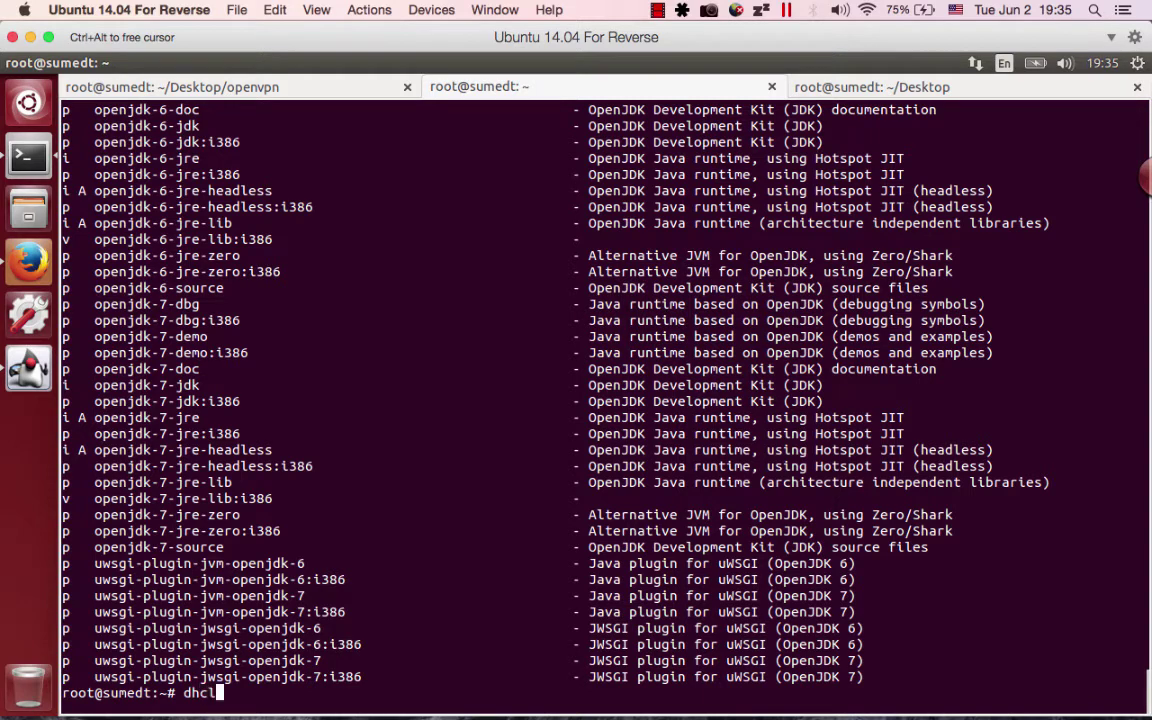
{"action": "type", "text": "ient eth0"}
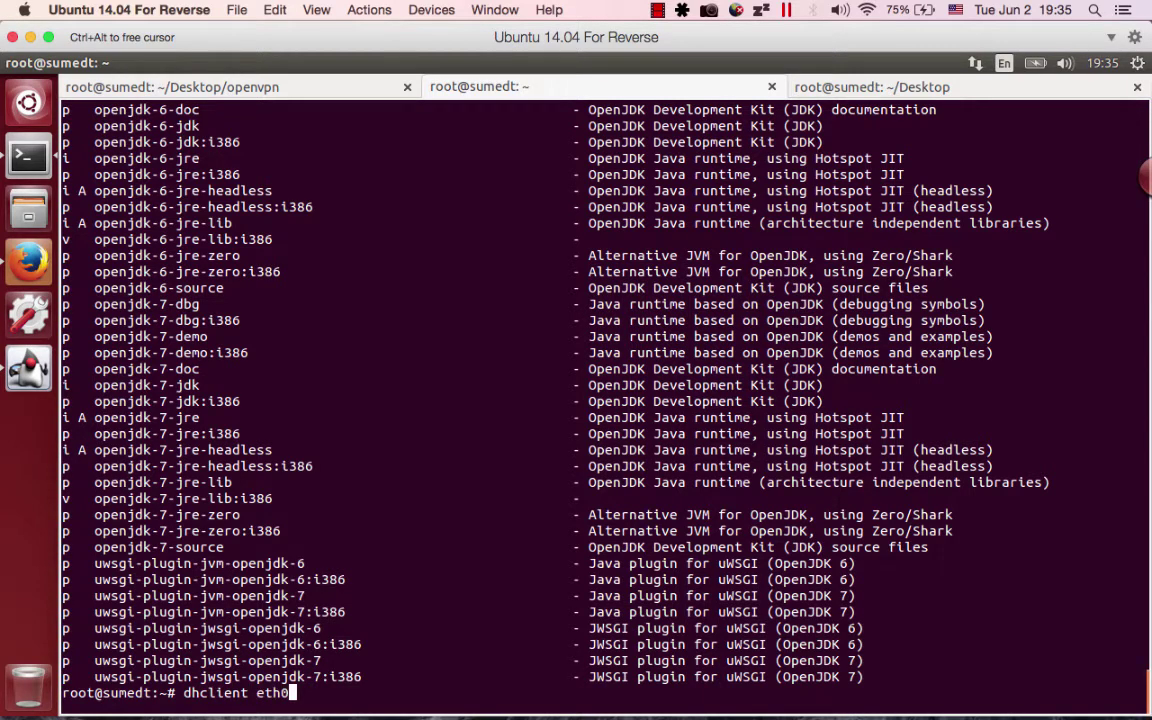
{"action": "key", "text": "Return"}
{"action": "key", "text": "ctrl+alt"}
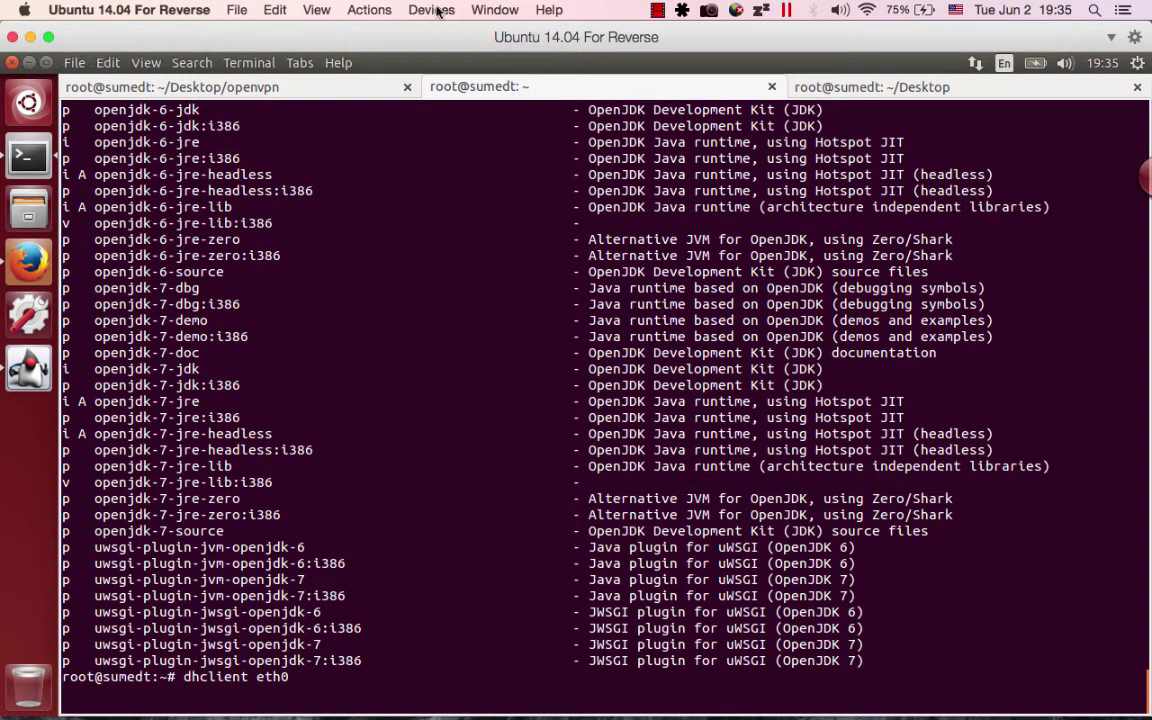
{"action": "left_click", "coordinate": [433, 10]}
{"action": "mouse_move", "coordinate": [477, 66]}
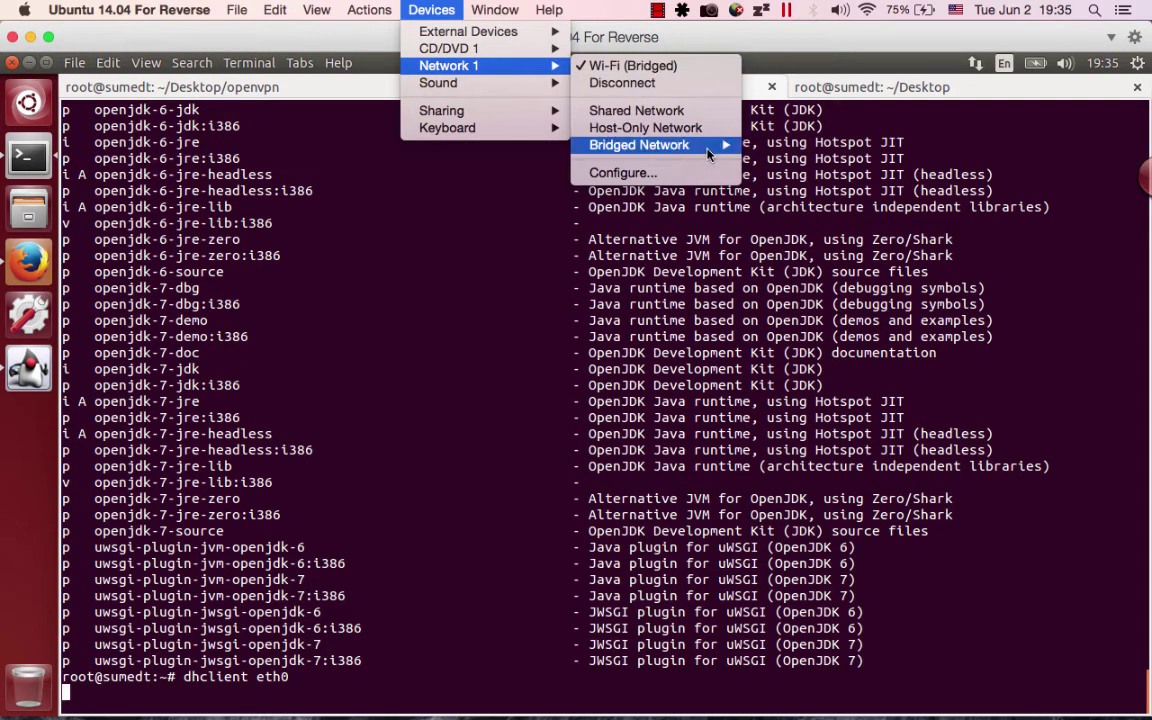
{"action": "mouse_move", "coordinate": [710, 147]}
{"action": "left_click", "coordinate": [805, 181]}
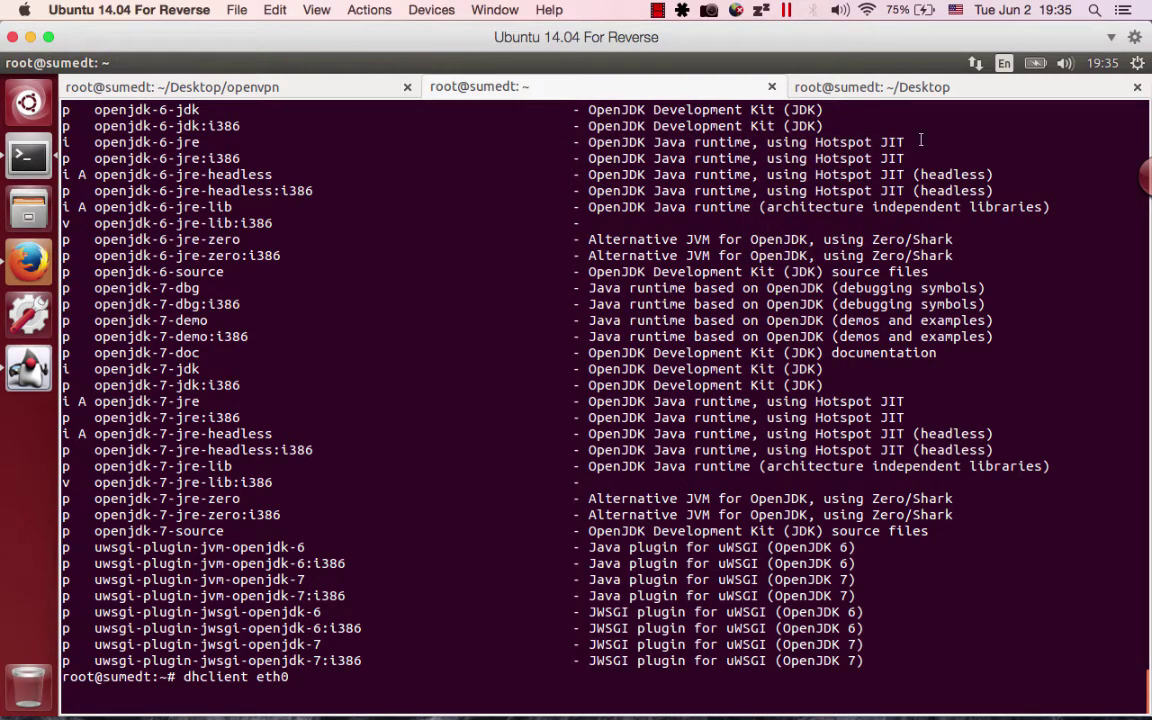
{"action": "left_click", "coordinate": [977, 64]}
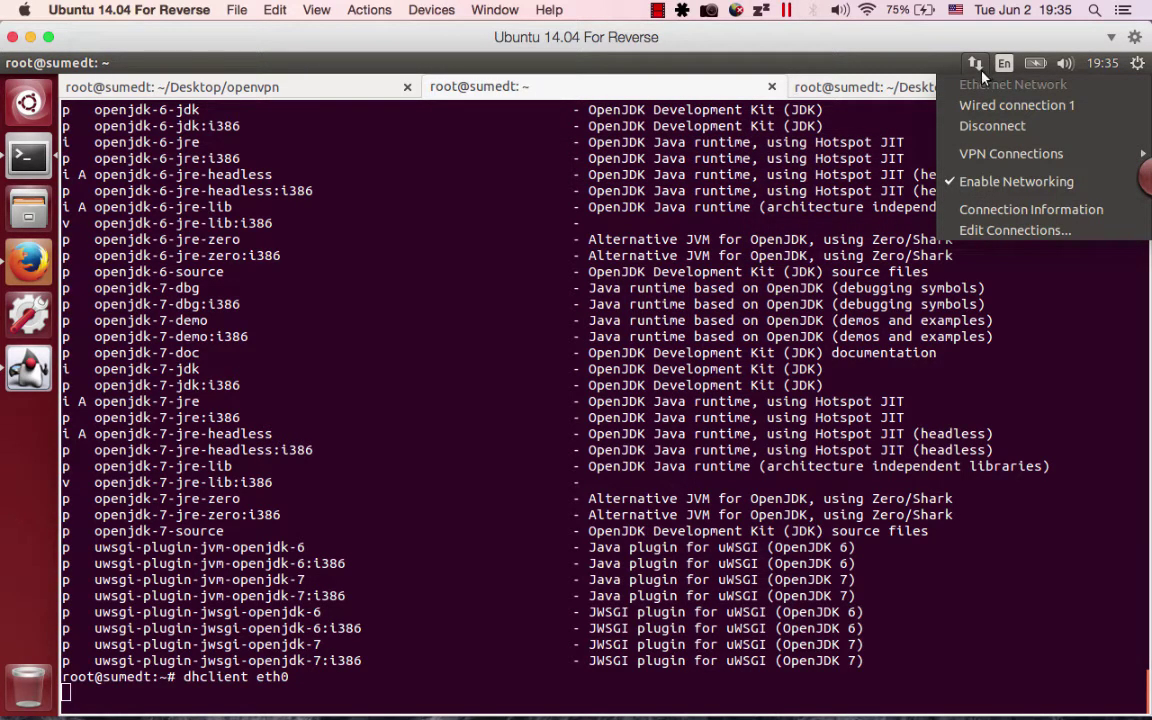
Stop dhclient and force-kill OpenVPN with pkill openvpn -9.
{"action": "key", "text": "Escape"}
{"action": "key", "text": "ctrl+c"}
{"action": "type", "text": "dpk"}
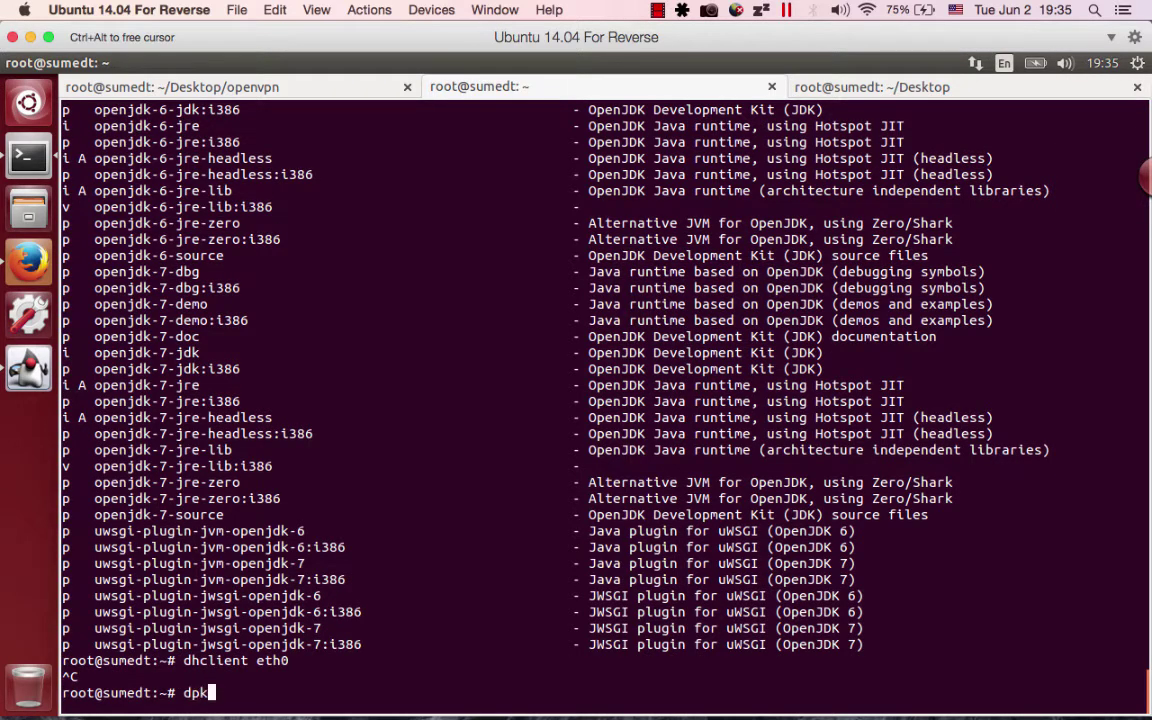
{"action": "key", "text": "BackSpace"}
{"action": "key", "text": "BackSpace"}
{"action": "key", "text": "BackSpace"}
{"action": "type", "text": "pkill"}
{"action": "key", "text": "ctrl+c"}
{"action": "type", "text": "pk"}
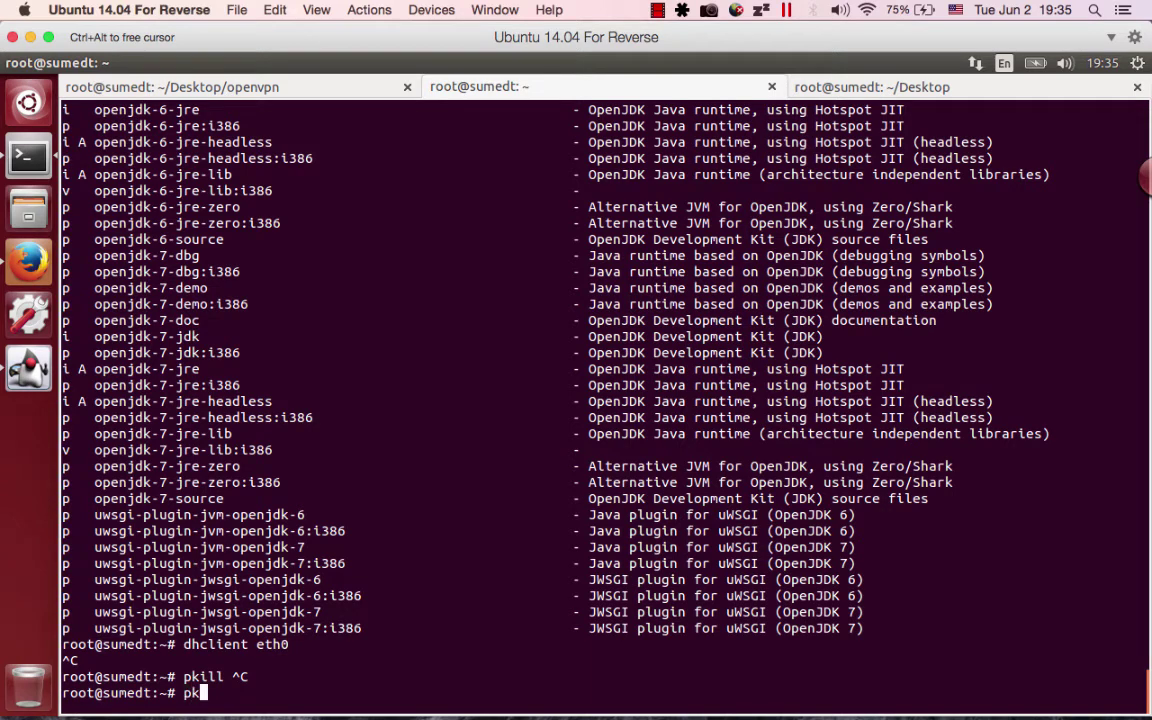
{"action": "type", "text": "ill openvpn 09"}
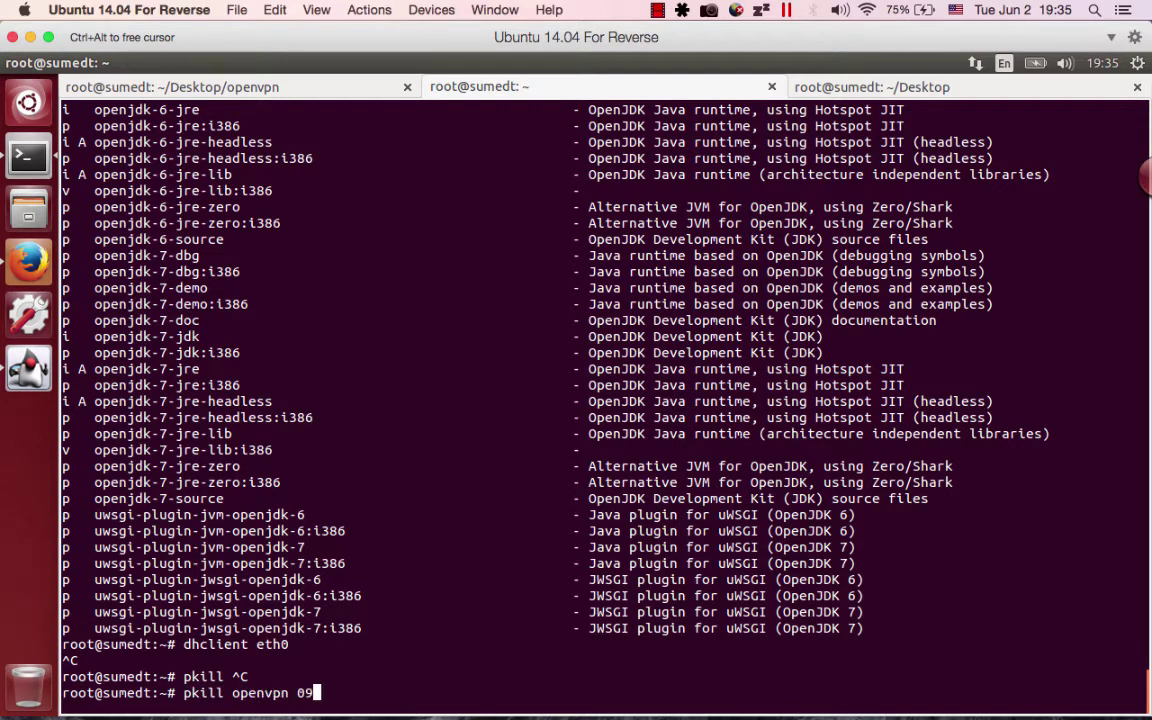
{"action": "key", "text": "BackSpace"}
{"action": "key", "text": "BackSpace"}
{"action": "type", "text": "-9"}
{"action": "key", "text": "Return"}
{"action": "key", "text": "Return"}
{"action": "key", "text": "Return"}
{"action": "key", "text": "Return"}
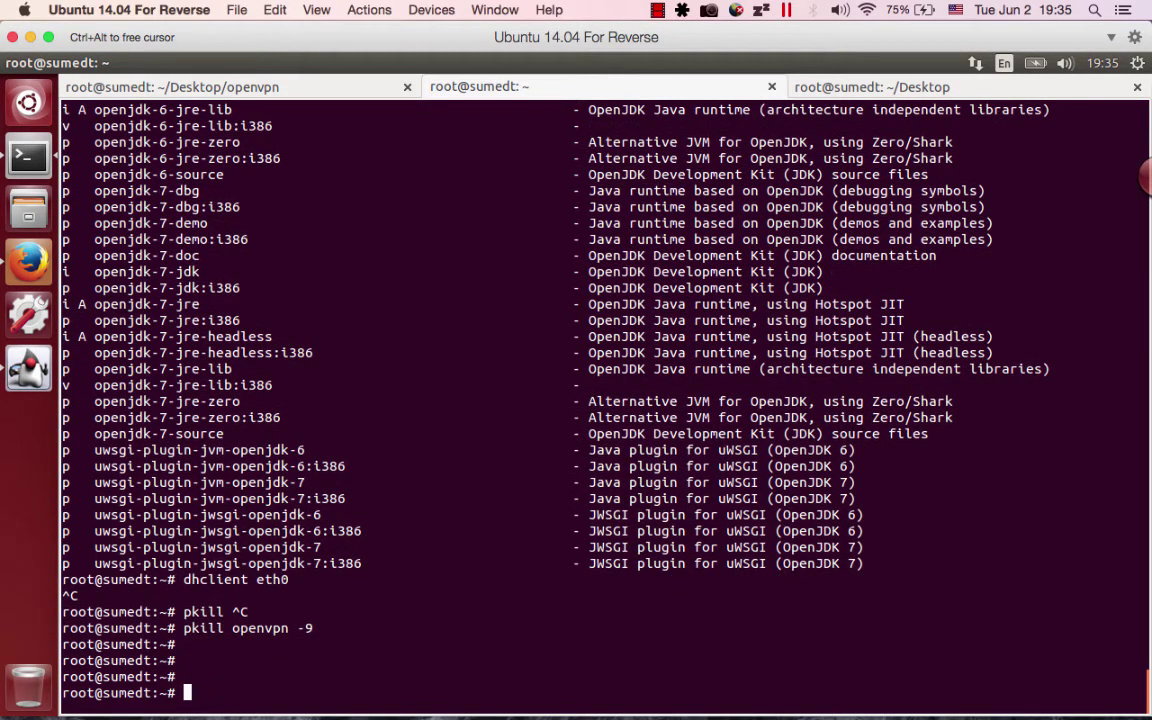
Rerun dhclient eth0 and reconnect the VM network via Network 1 > Wi-Fi (Bridged).
{"action": "key", "text": "Up"}
{"action": "key", "text": "Up"}
{"action": "key", "text": "Return"}
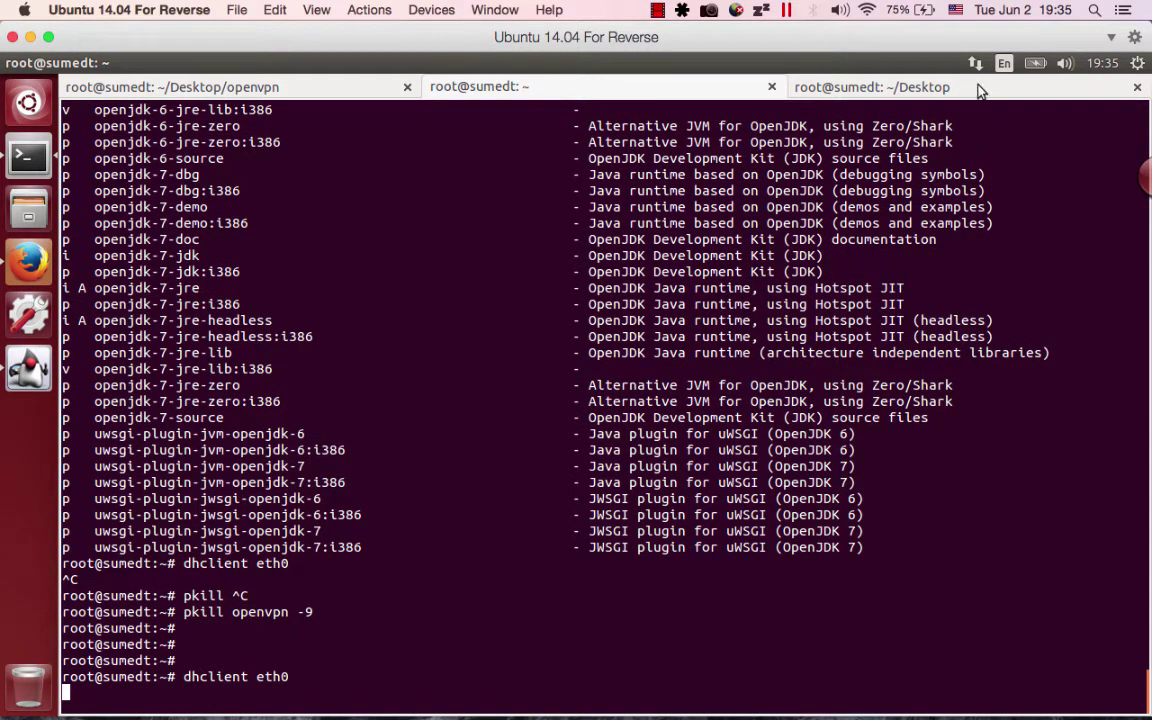
{"action": "left_click", "coordinate": [975, 63]}
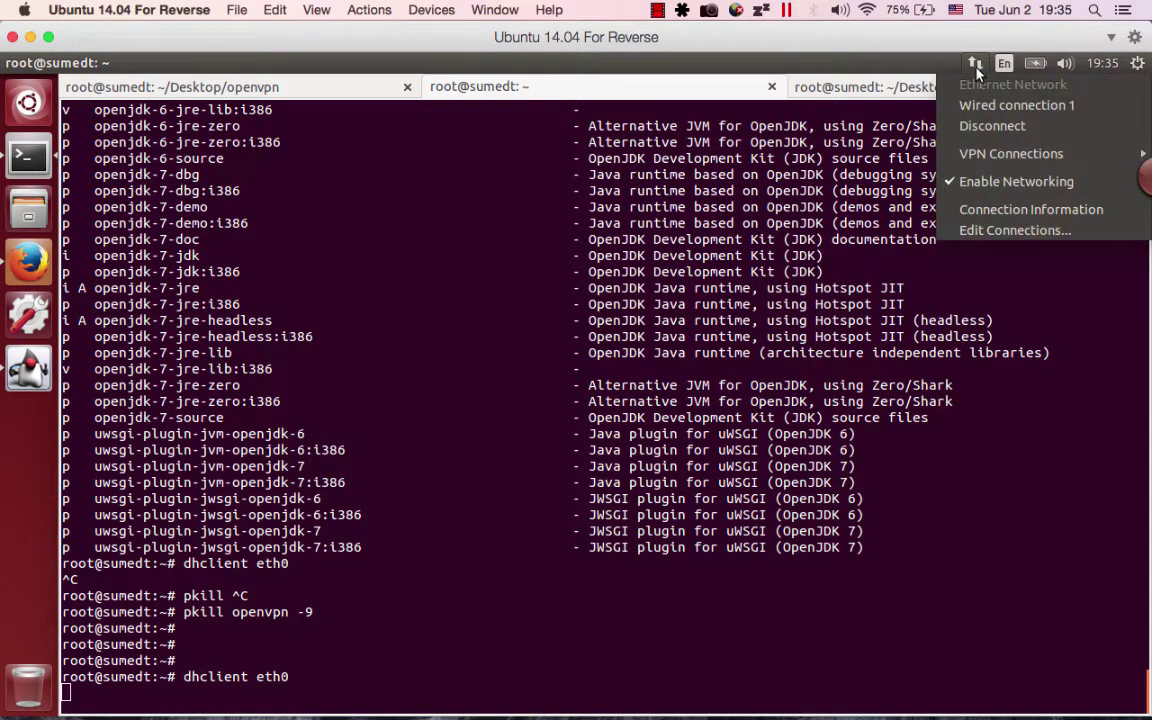
{"action": "left_click", "coordinate": [975, 66]}
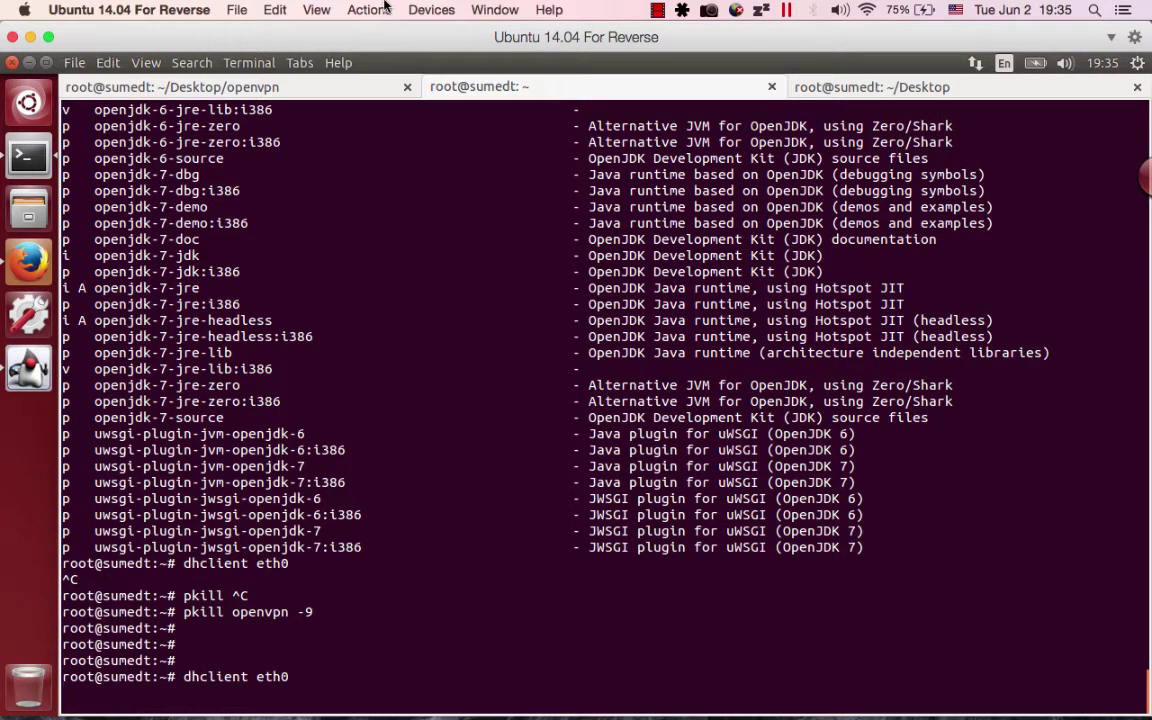
{"action": "left_click", "coordinate": [431, 9]}
{"action": "mouse_move", "coordinate": [455, 65]}
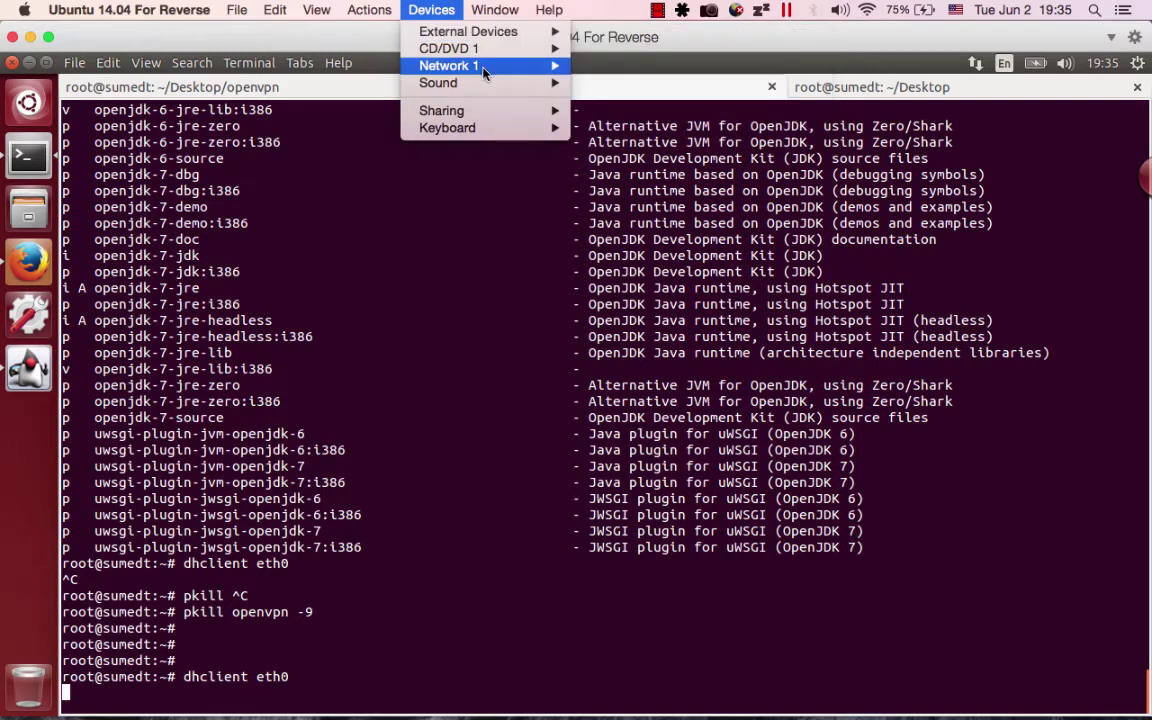
{"action": "left_click", "coordinate": [501, 257]}
{"action": "left_click", "coordinate": [431, 9]}
{"action": "mouse_move", "coordinate": [449, 65]}
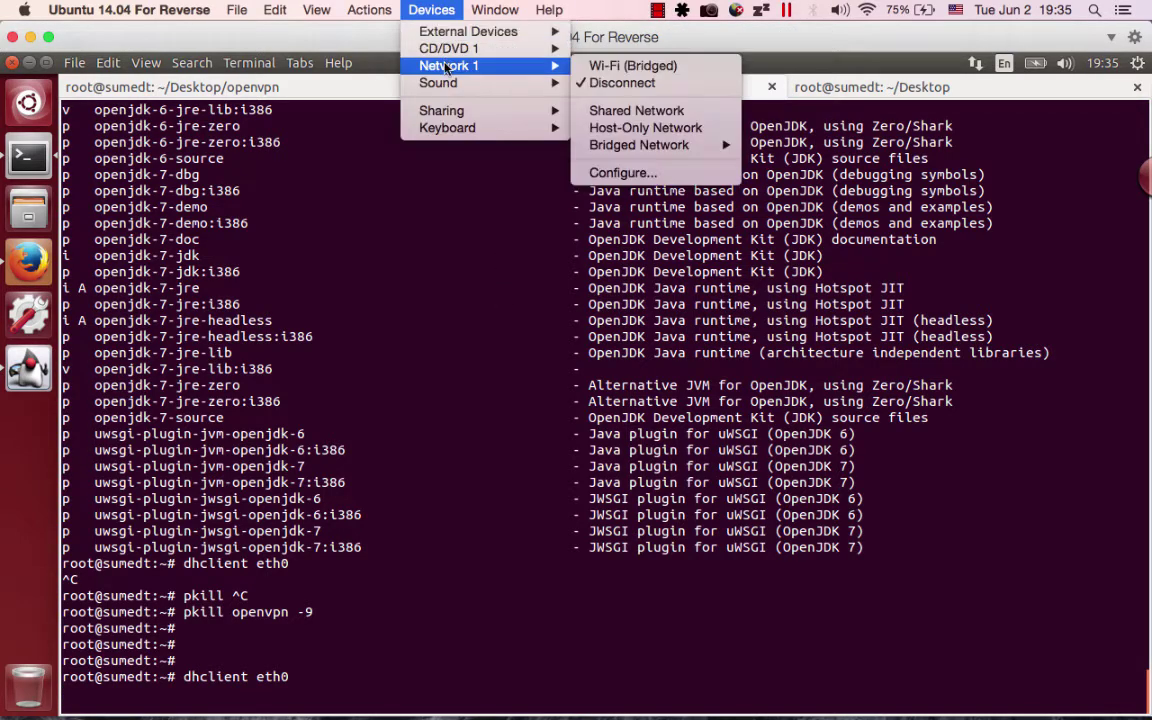
{"action": "left_click", "coordinate": [617, 66]}
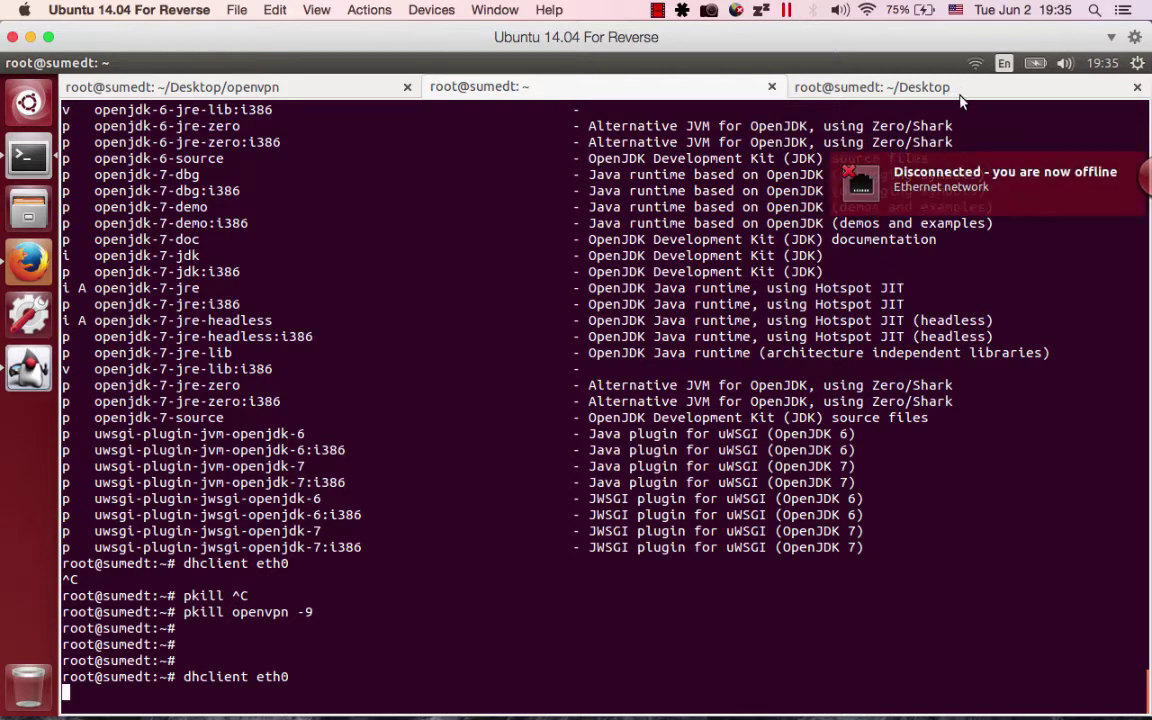
Run ifconfig to confirm eth0 now has address 192.168.50.235.
{"action": "key", "text": "ctrl+c"}
{"action": "left_click", "coordinate": [657, 305]}
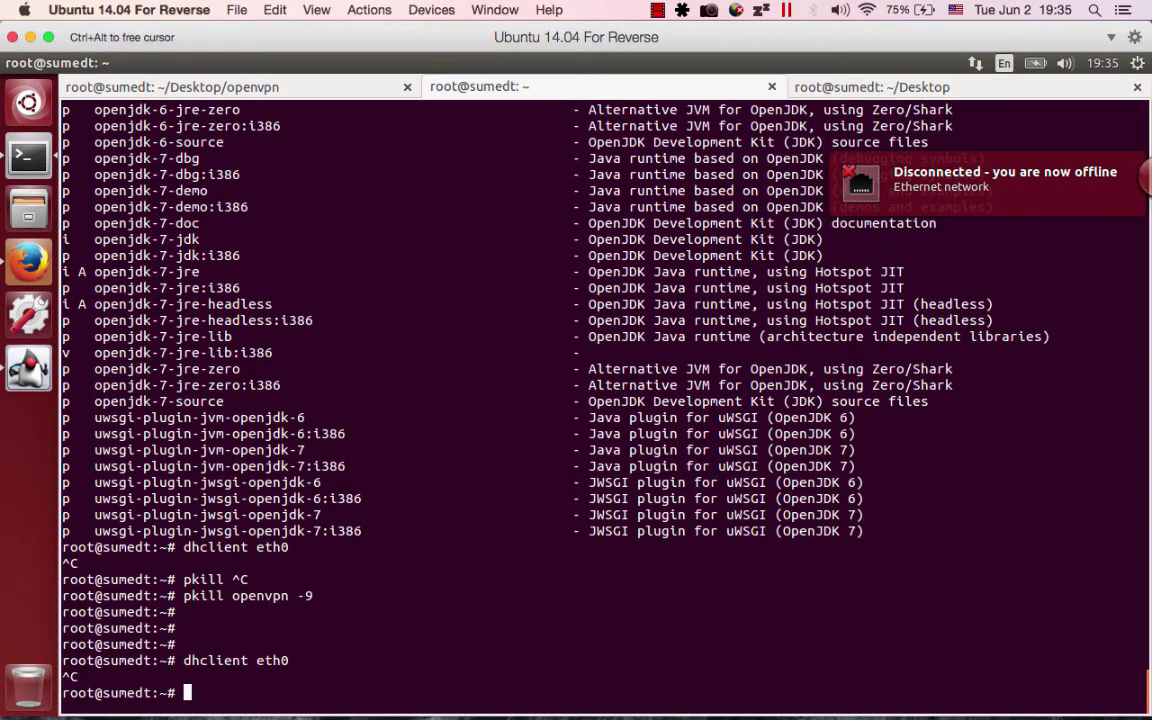
{"action": "type", "text": "ifconfig"}
{"action": "key", "text": "Return"}
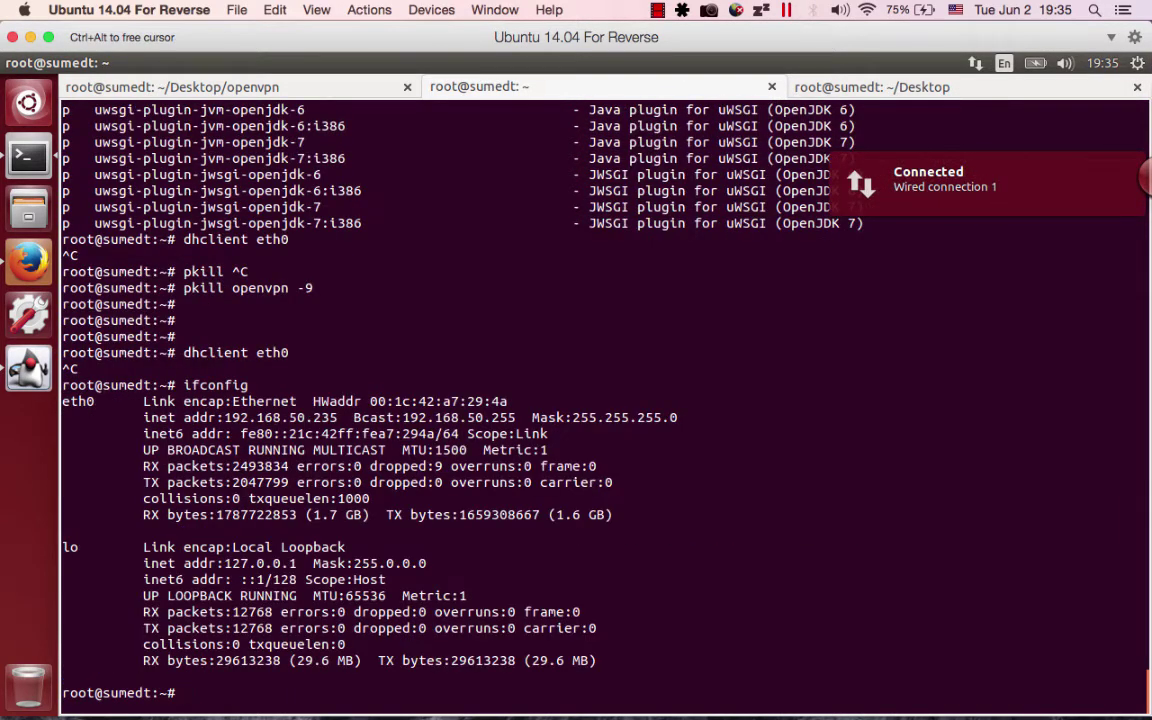
{"action": "key", "text": "ctrl+l"}
{"action": "type", "text": "ifconfig"}
{"action": "key", "text": "Return"}
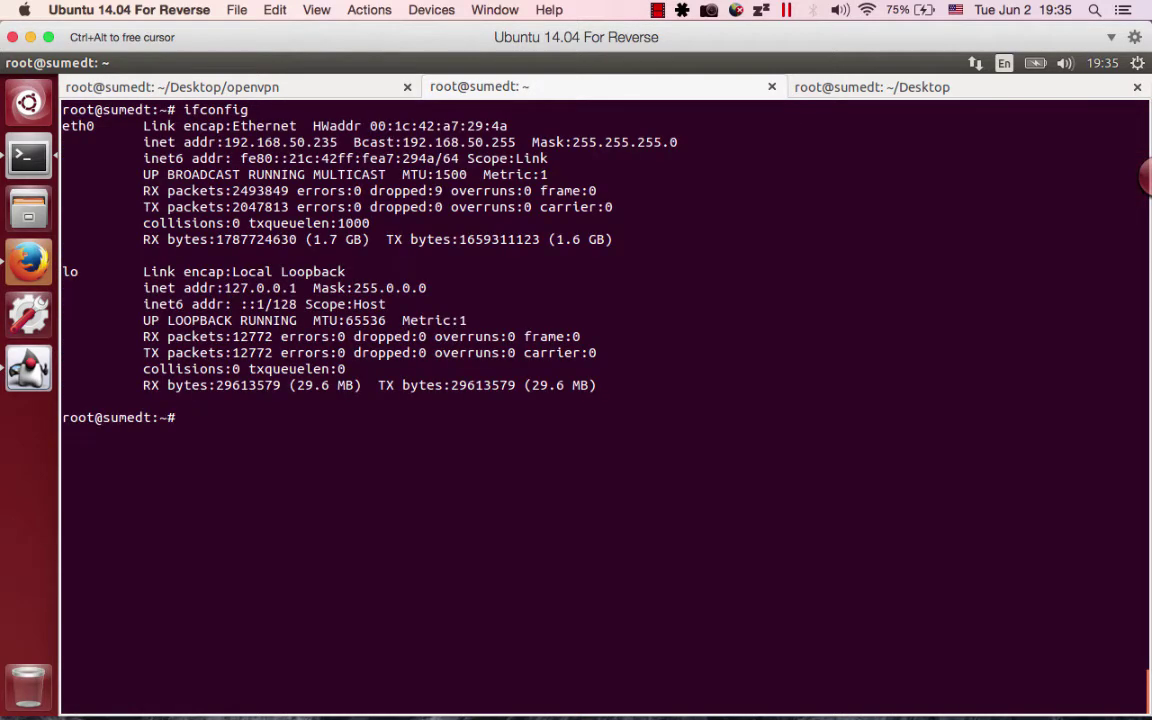
{"action": "left_click_drag", "start_coordinate": [218, 141], "coordinate": [329, 141]}
{"action": "left_click", "coordinate": [333, 141]}
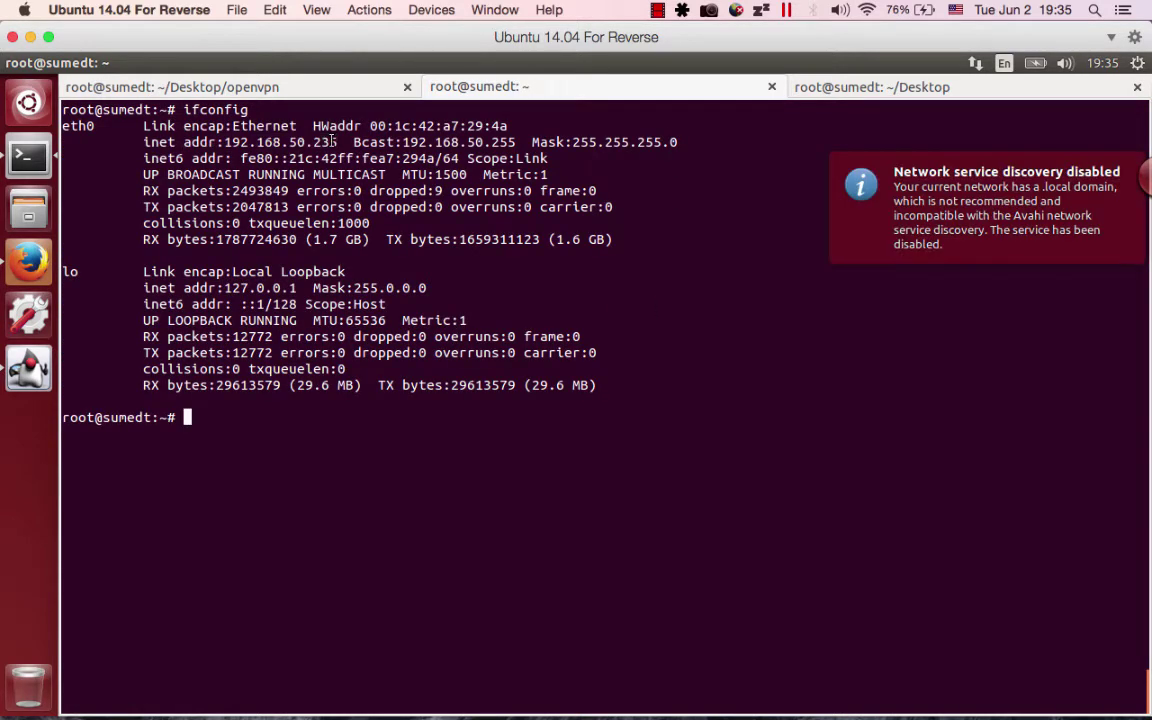
{"action": "key", "text": "alt+Tab"}
{"action": "key", "text": "alt+Tab"}
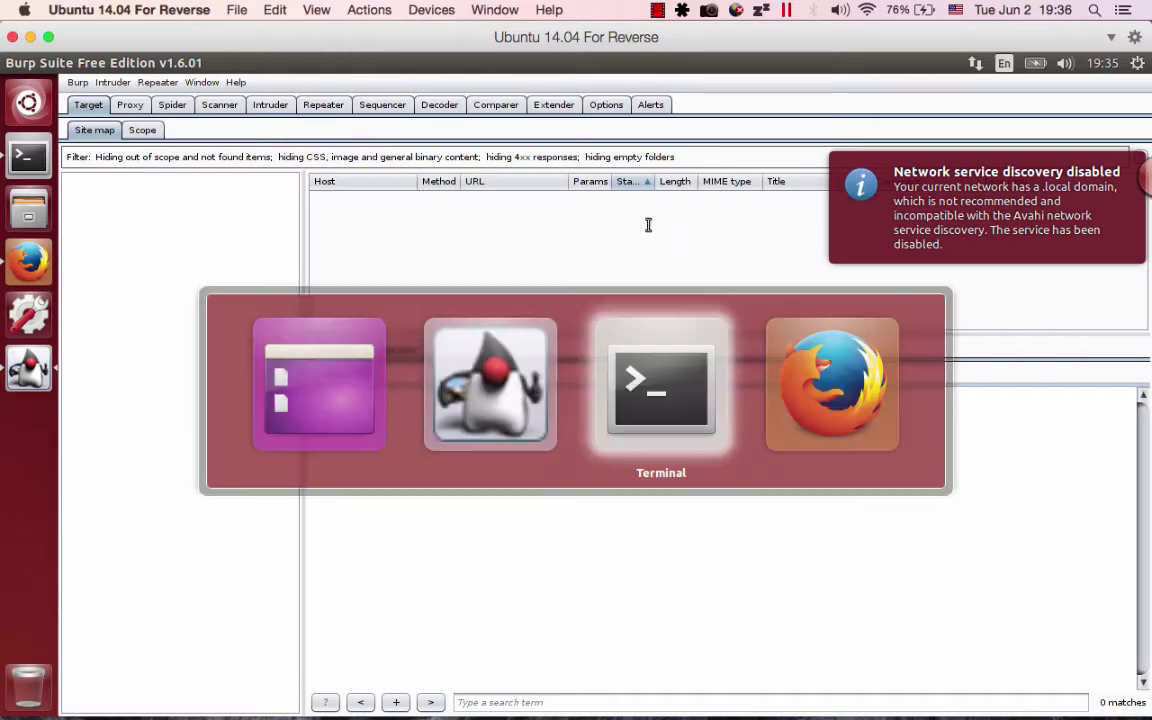
{"action": "key", "text": "alt+Tab"}
{"action": "left_click", "coordinate": [341, 109]}
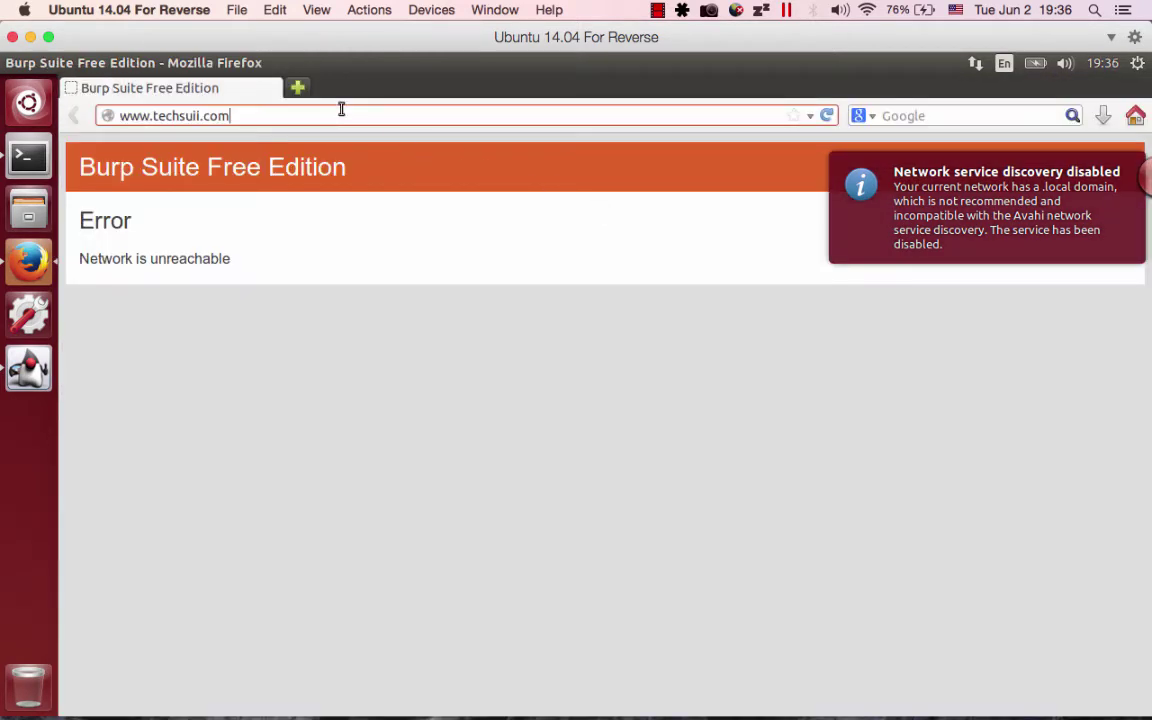
{"action": "key", "text": "Return"}
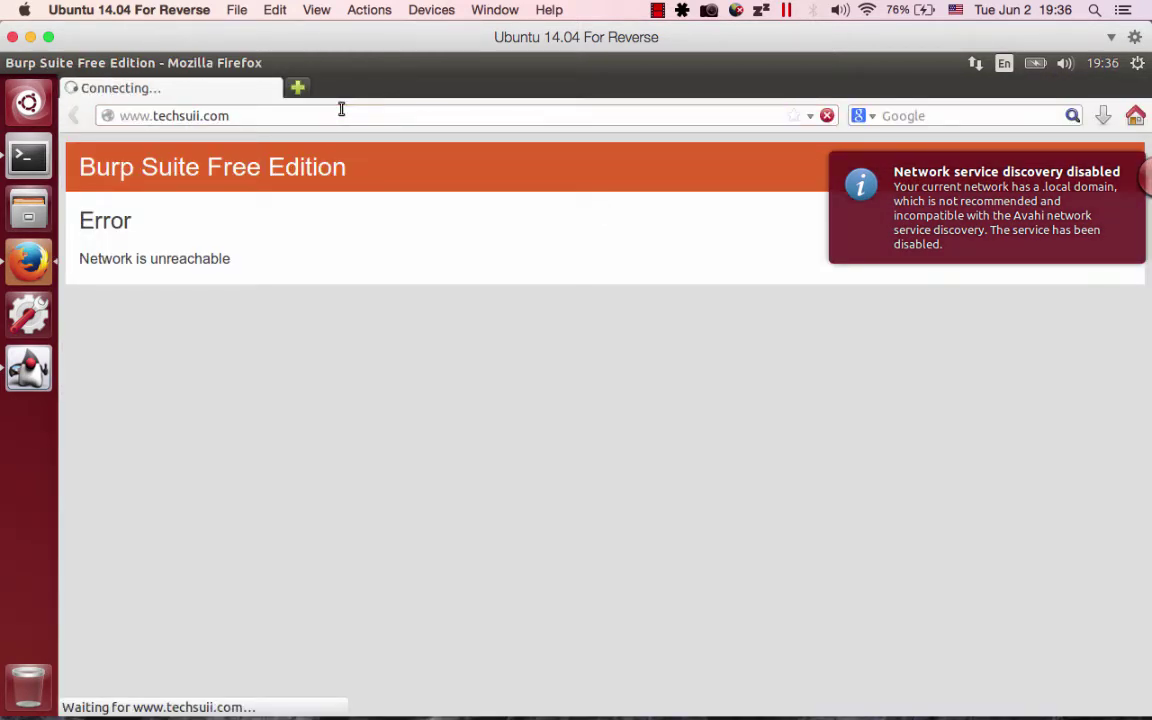
{"action": "key", "text": "alt+Tab"}
{"action": "key", "text": "alt+Tab"}
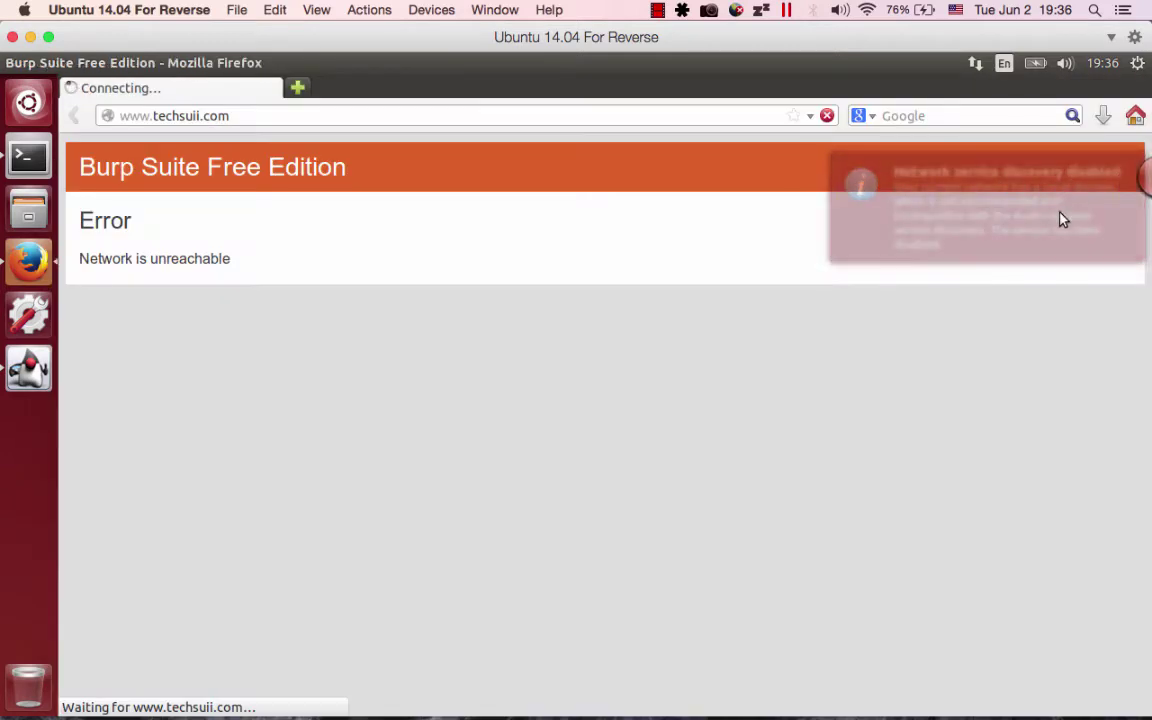
{"action": "left_click", "coordinate": [551, 112]}
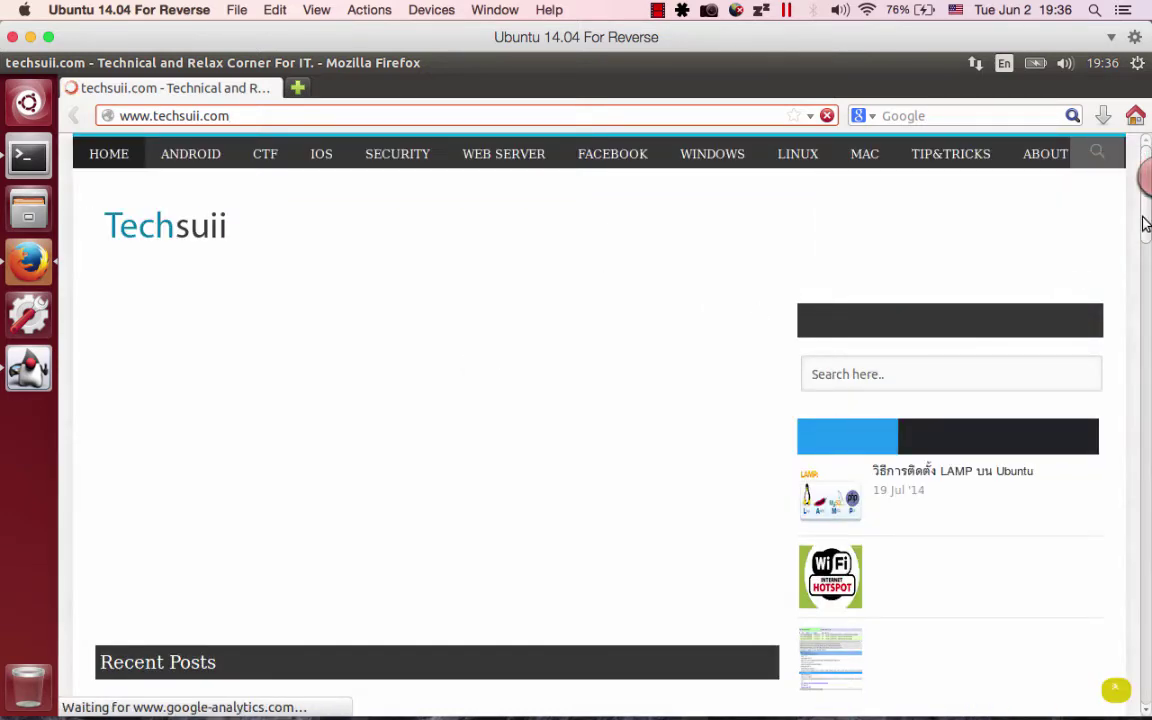
{"action": "left_click_drag", "start_coordinate": [1146, 290], "coordinate": [1147, 378]}
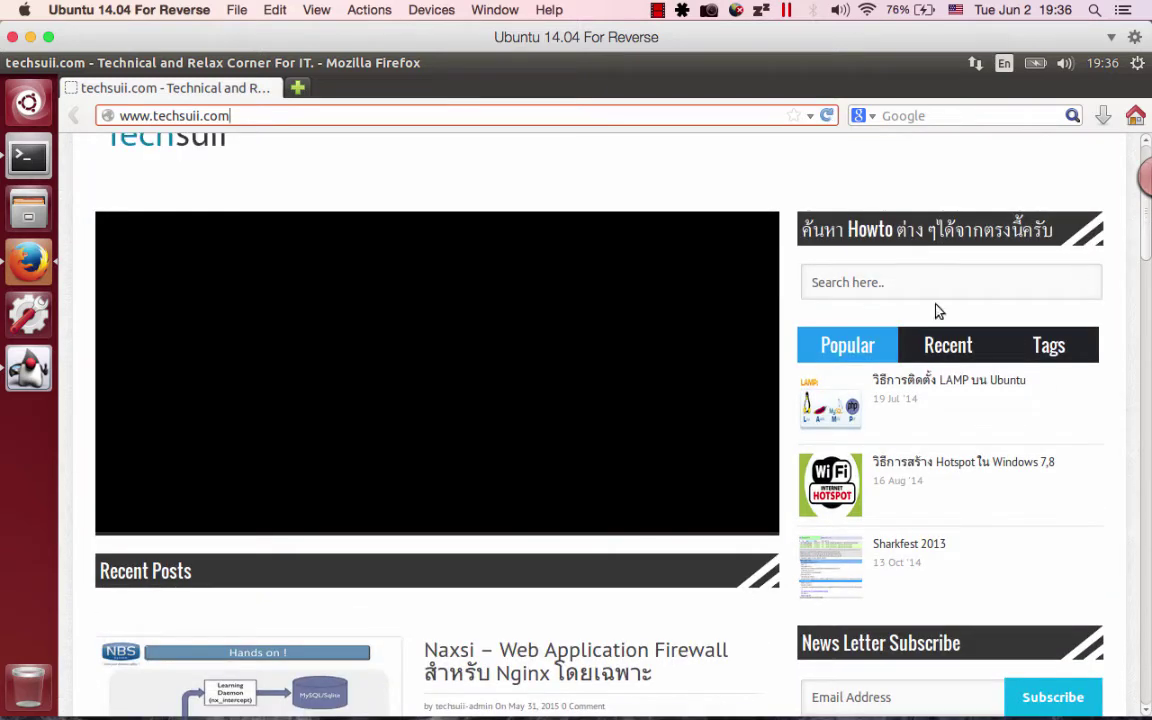
{"action": "left_click", "coordinate": [28, 155]}
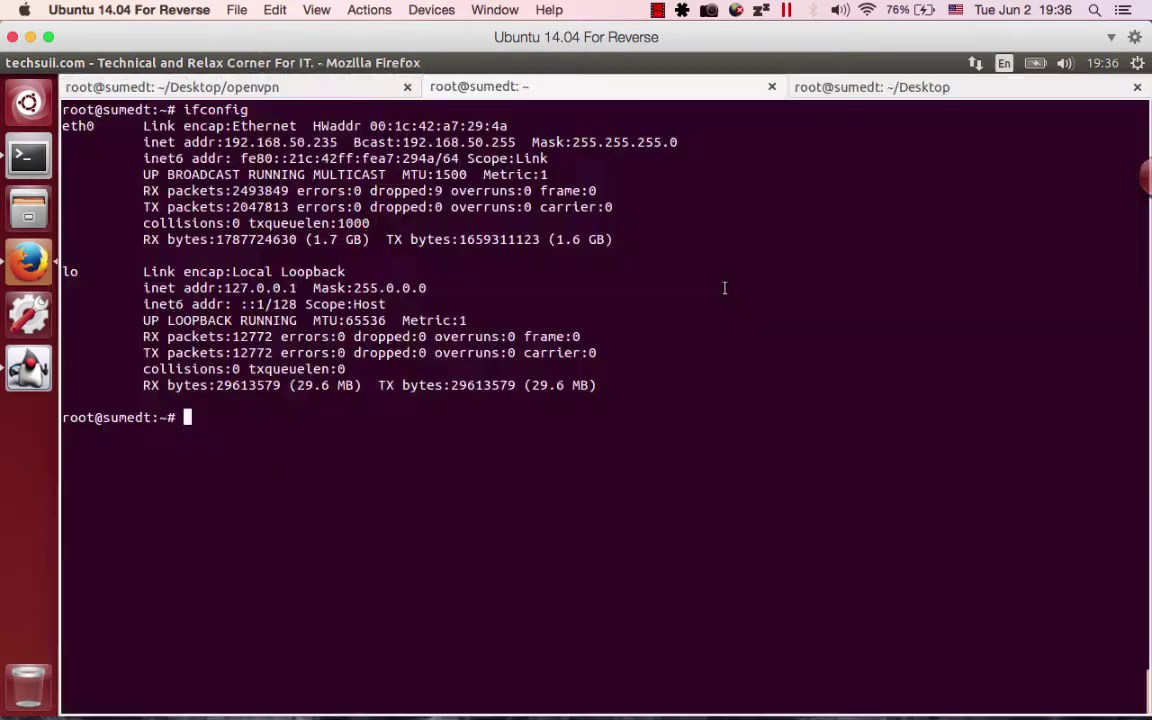
{"action": "key", "text": "alt+Tab"}
{"action": "key", "text": "alt+Tab"}
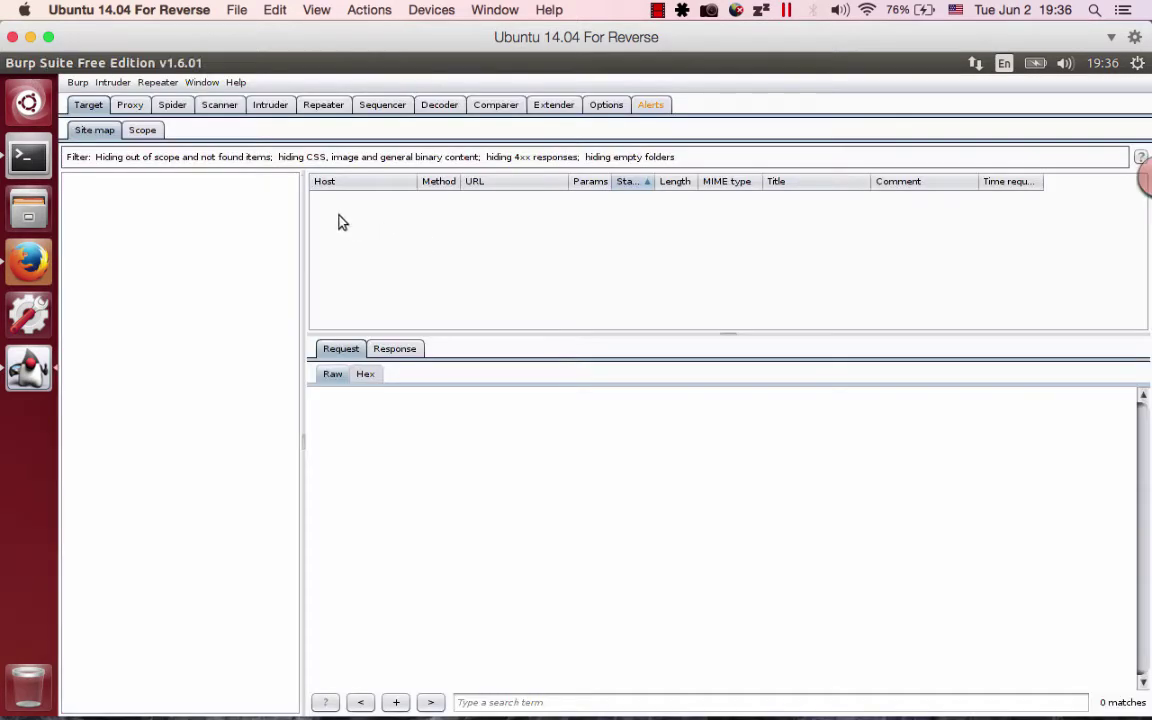
In Proxy HTTP history, inspect the techsuii.com GET / request in row 5.
{"action": "left_click", "coordinate": [131, 105]}
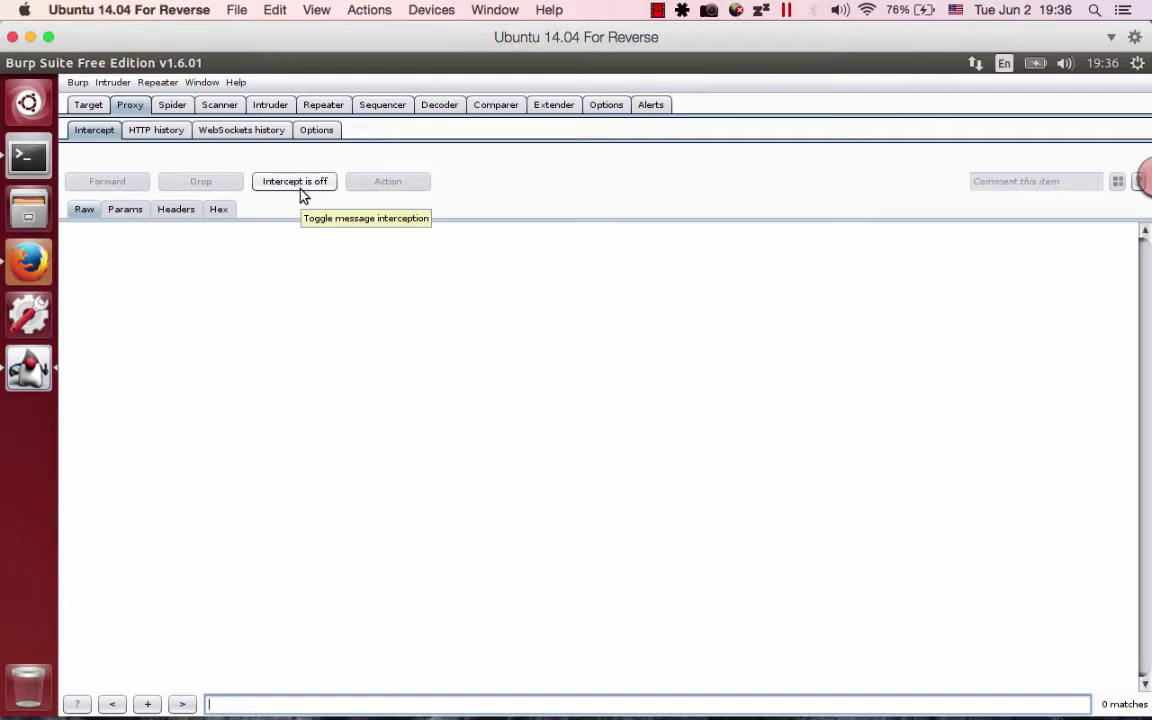
{"action": "left_click", "coordinate": [160, 133]}
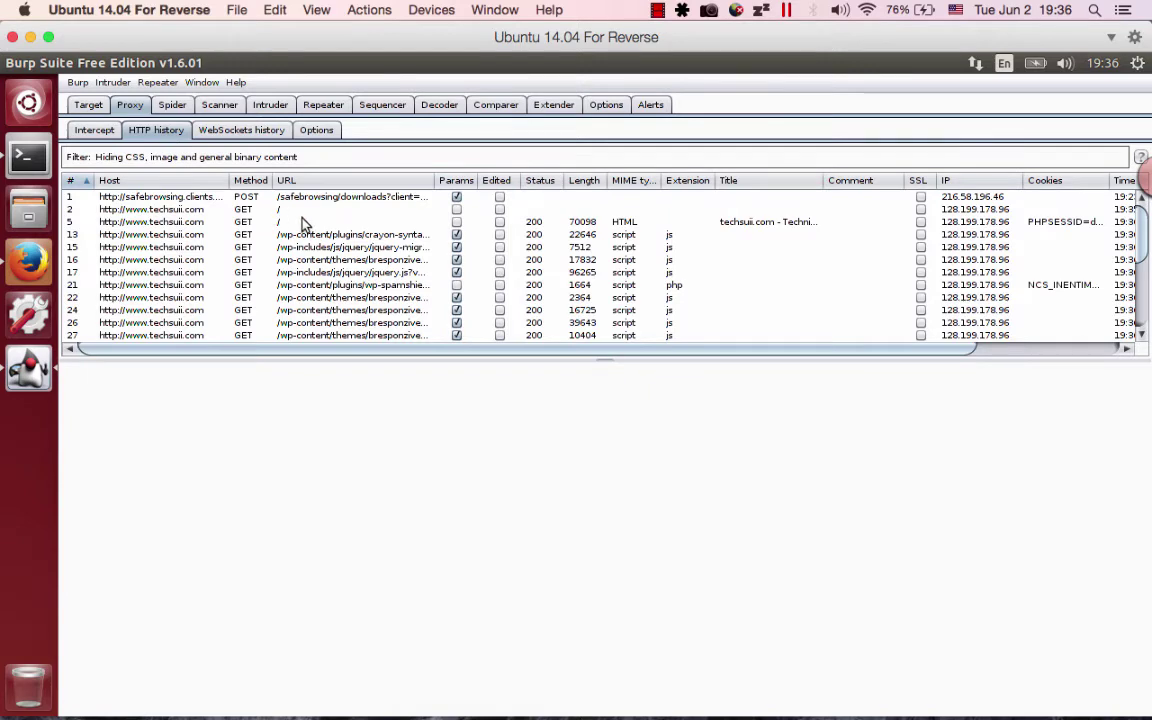
{"action": "left_click", "coordinate": [266, 208]}
{"action": "key", "text": "Down"}
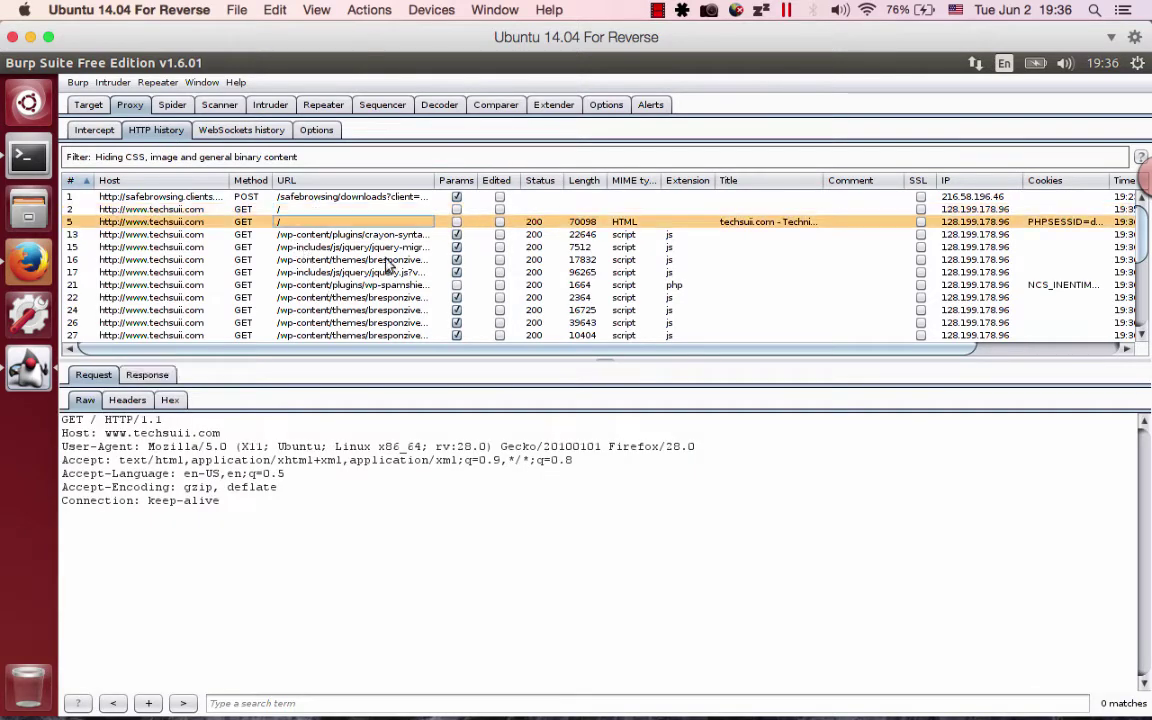
{"action": "key", "text": "Down"}
{"action": "key", "text": "Down"}
{"action": "key", "text": "Down"}
{"action": "key", "text": "Down"}
{"action": "key", "text": "Down"}
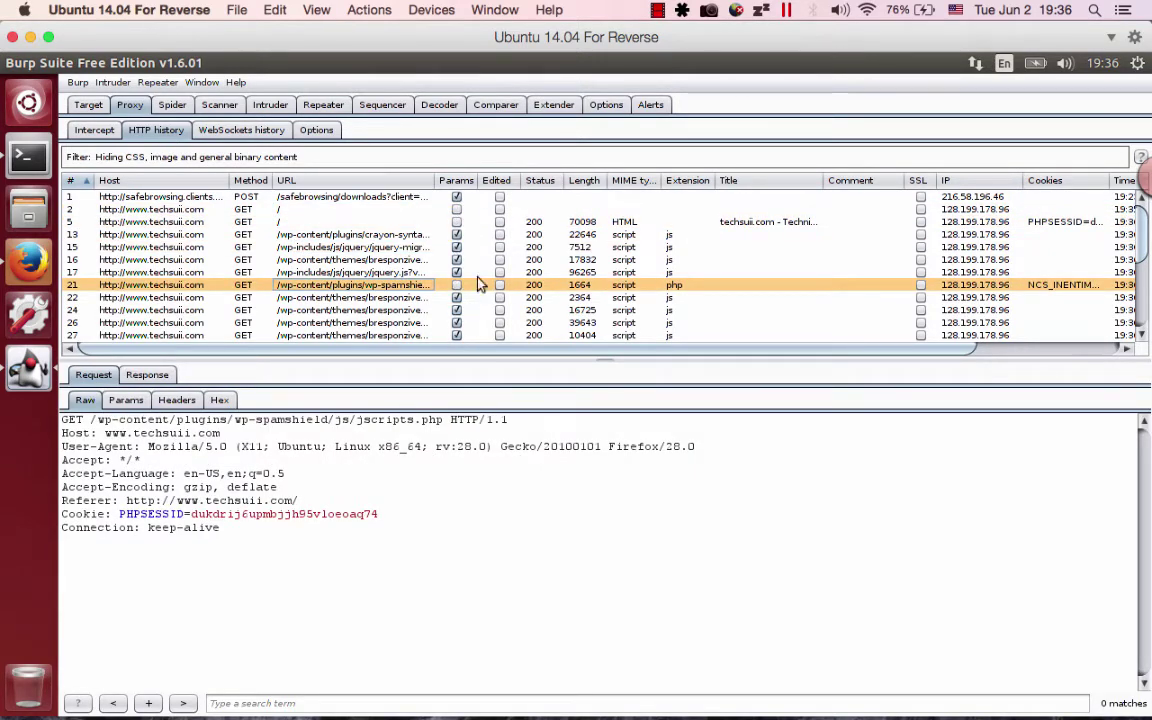
{"action": "left_click", "coordinate": [549, 223]}
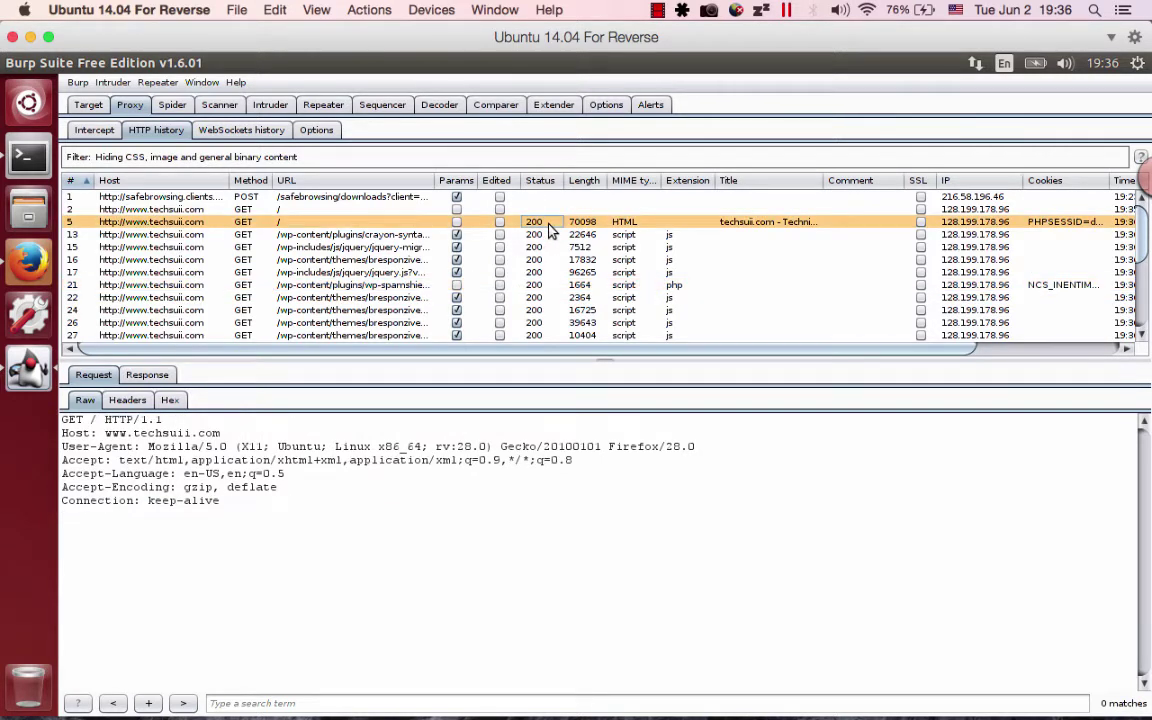
{"action": "left_click", "coordinate": [583, 223]}
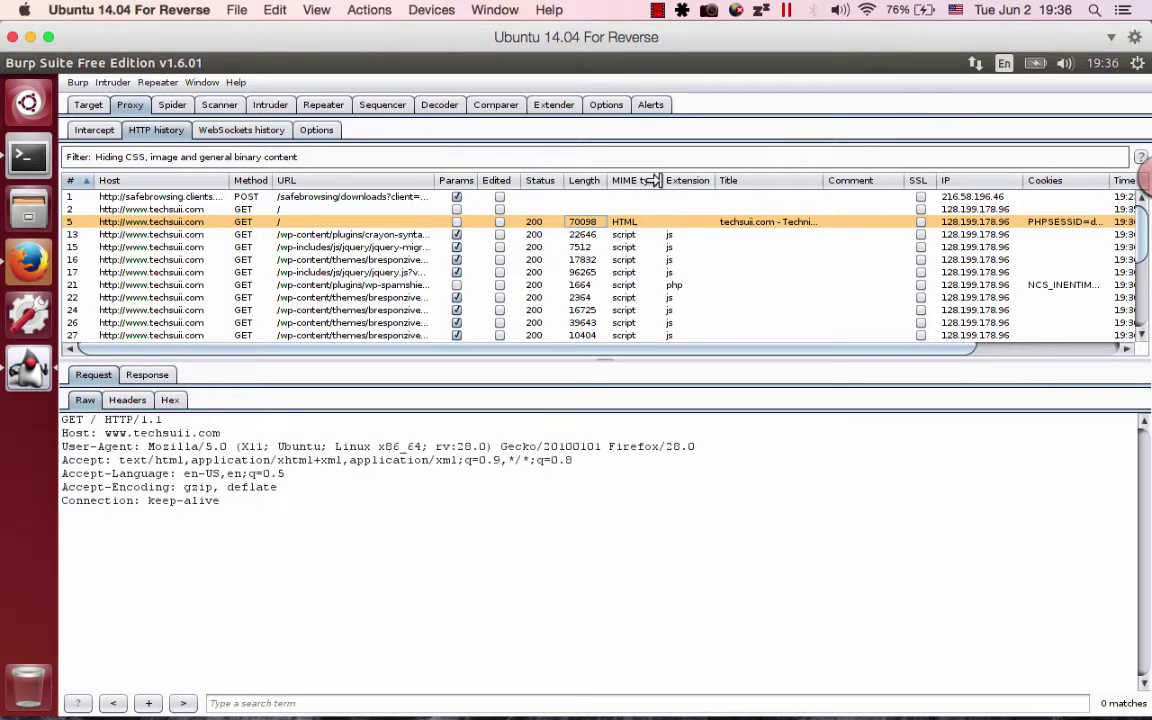
Widen the MIME type and Extension columns, review rows 15, 21 and 55, then return to Intercept.
{"action": "left_click_drag", "start_coordinate": [666, 180], "coordinate": [818, 178]}
{"action": "left_click", "coordinate": [752, 223]}
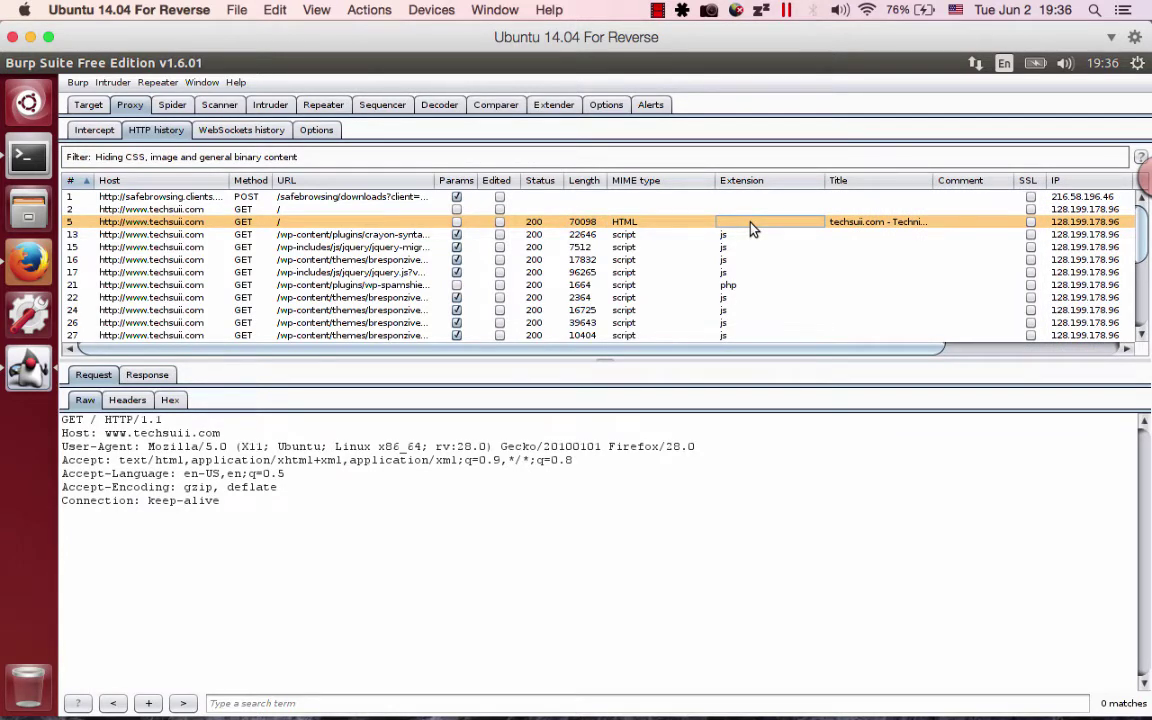
{"action": "left_click", "coordinate": [732, 247]}
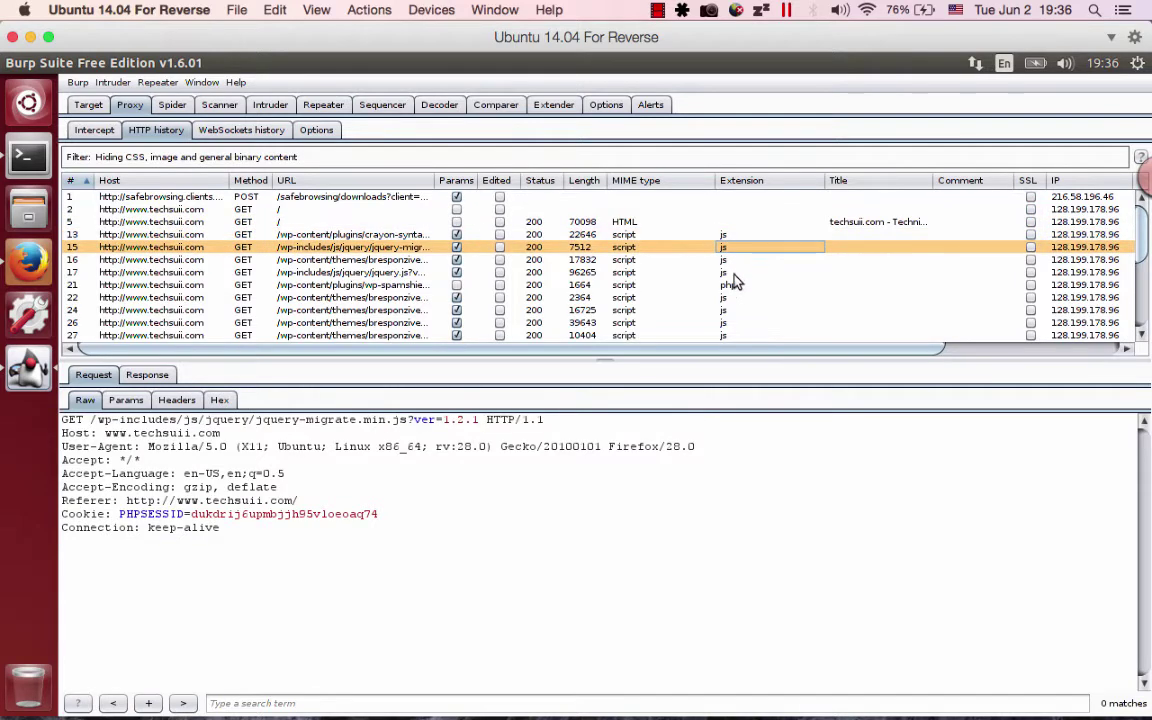
{"action": "left_click", "coordinate": [734, 285]}
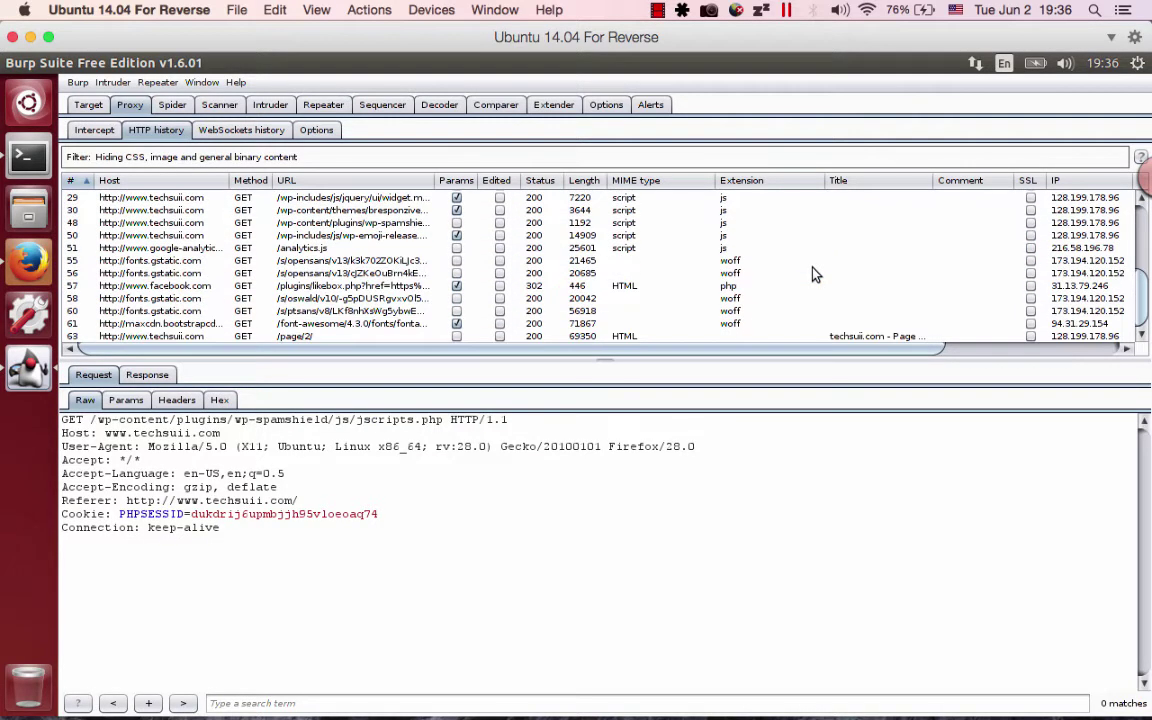
{"action": "left_click", "coordinate": [729, 260]}
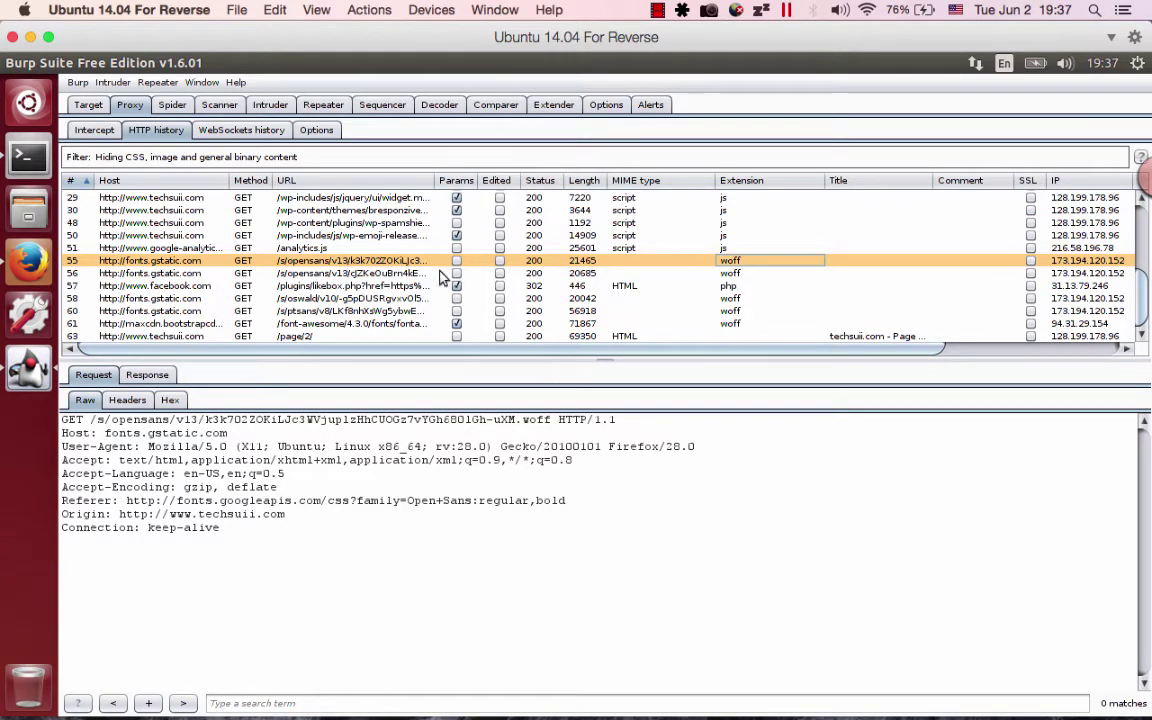
{"action": "scroll", "coordinate": [390, 258], "scroll_direction": "up", "scroll_amount": 4}
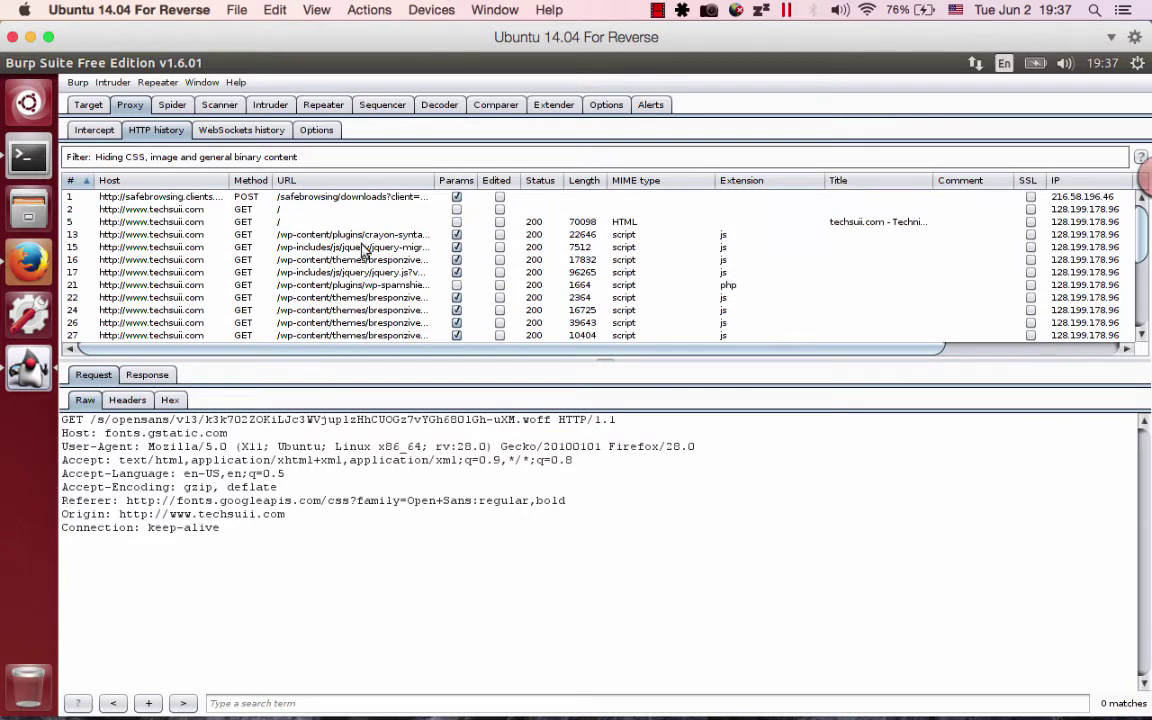
{"action": "left_click", "coordinate": [93, 130]}
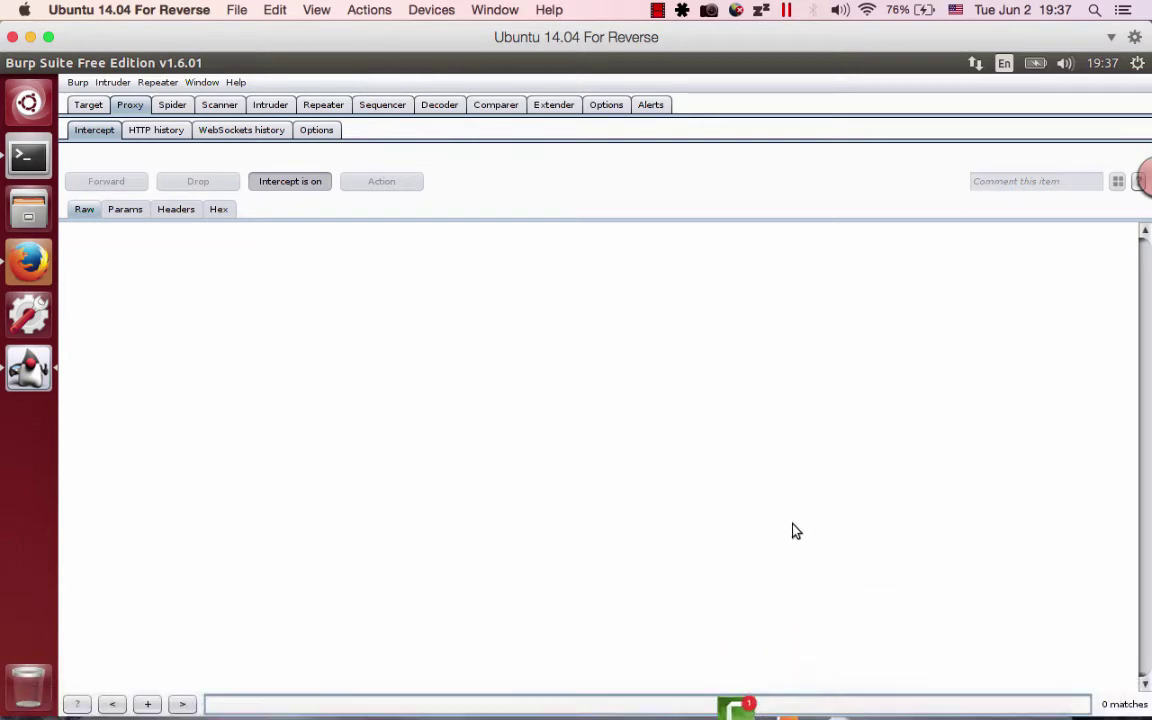
{"action": "key", "text": "alt+Tab"}
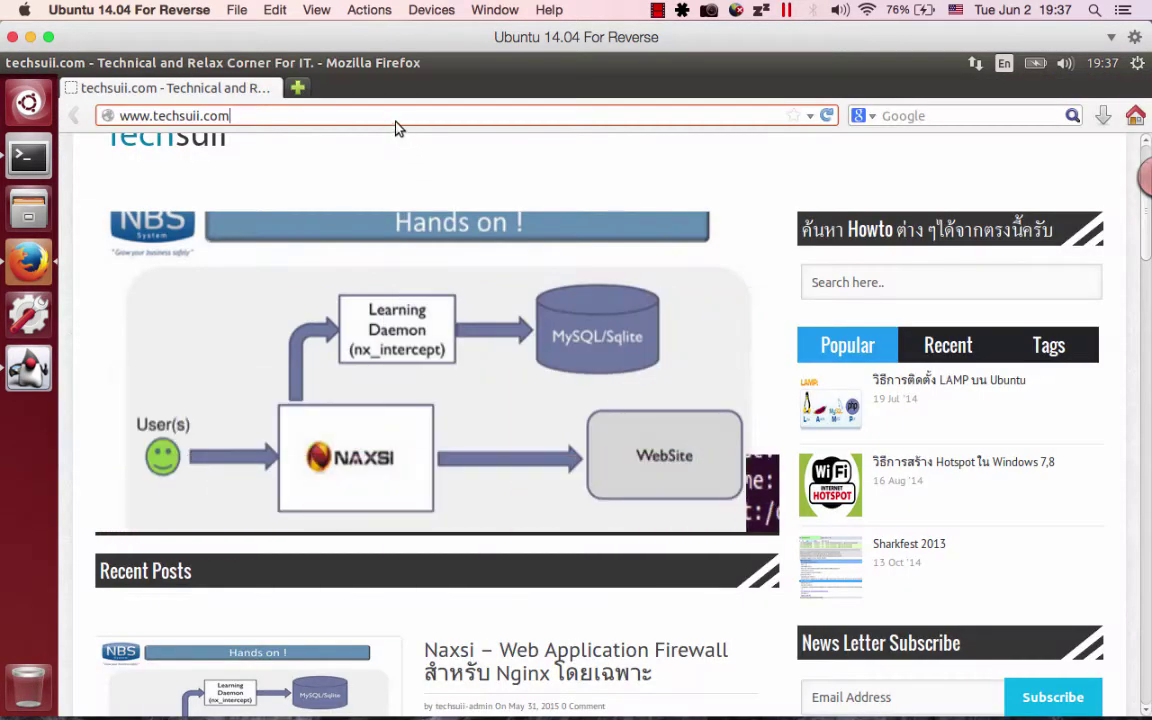
{"action": "key", "text": "Return"}
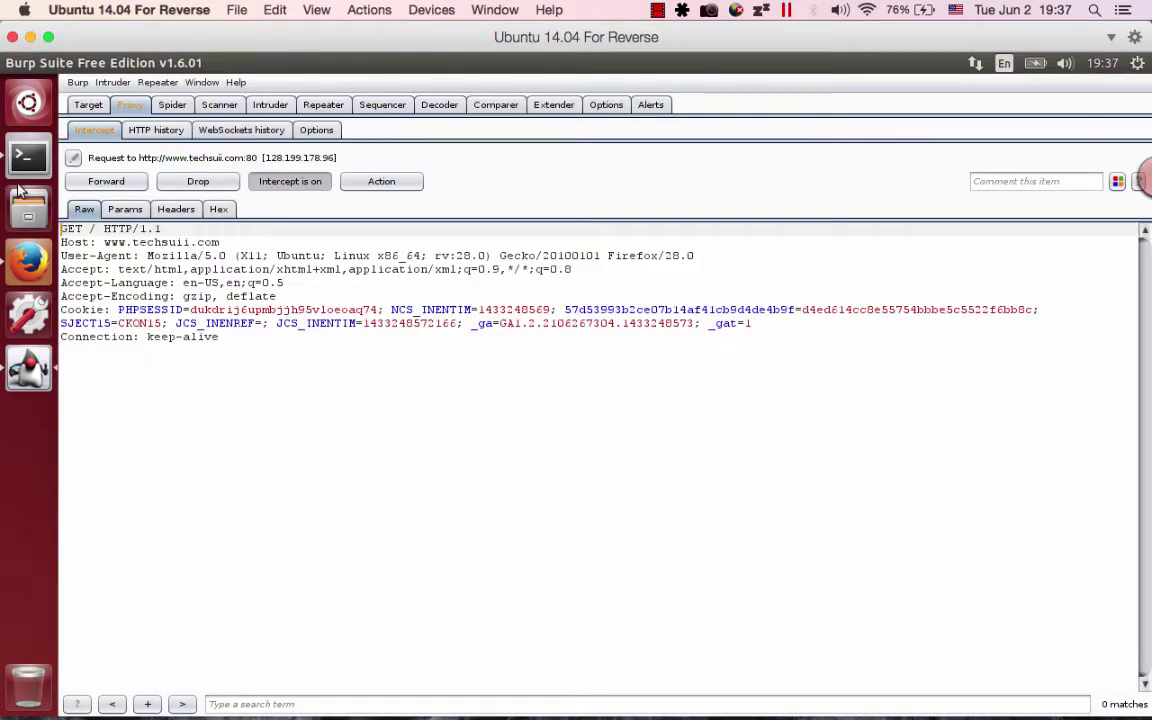
{"action": "key", "text": "alt+Tab"}
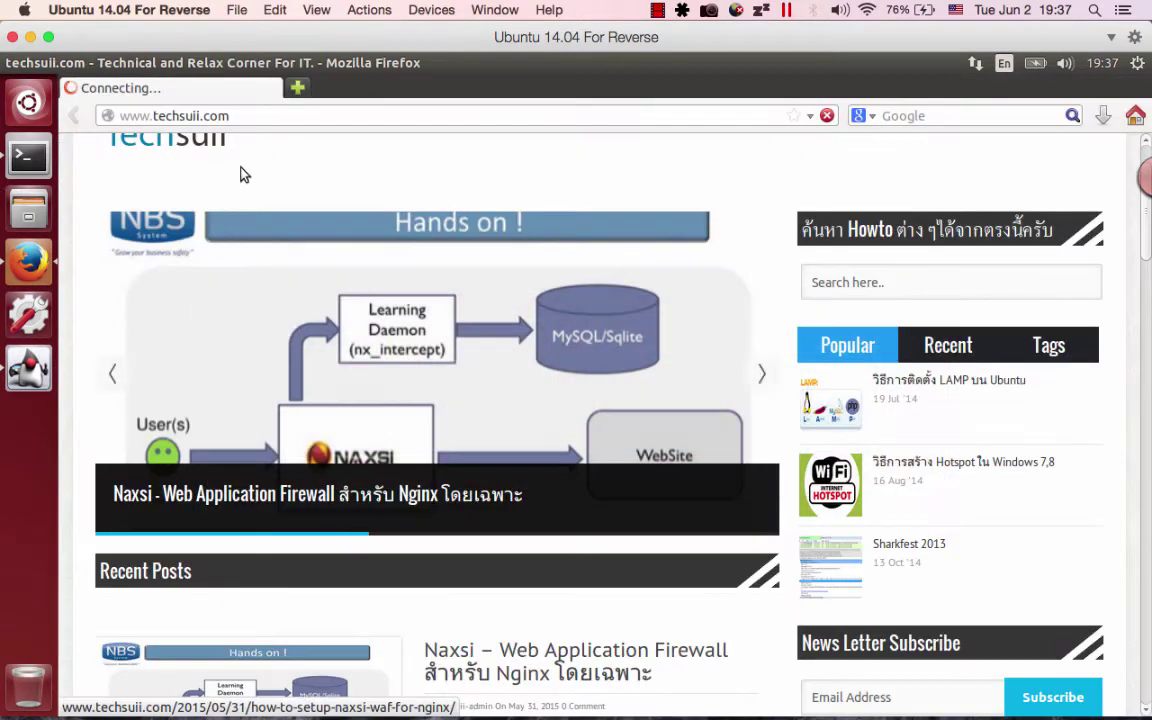
{"action": "key", "text": "alt+Tab"}
{"action": "key", "text": "alt+Tab"}
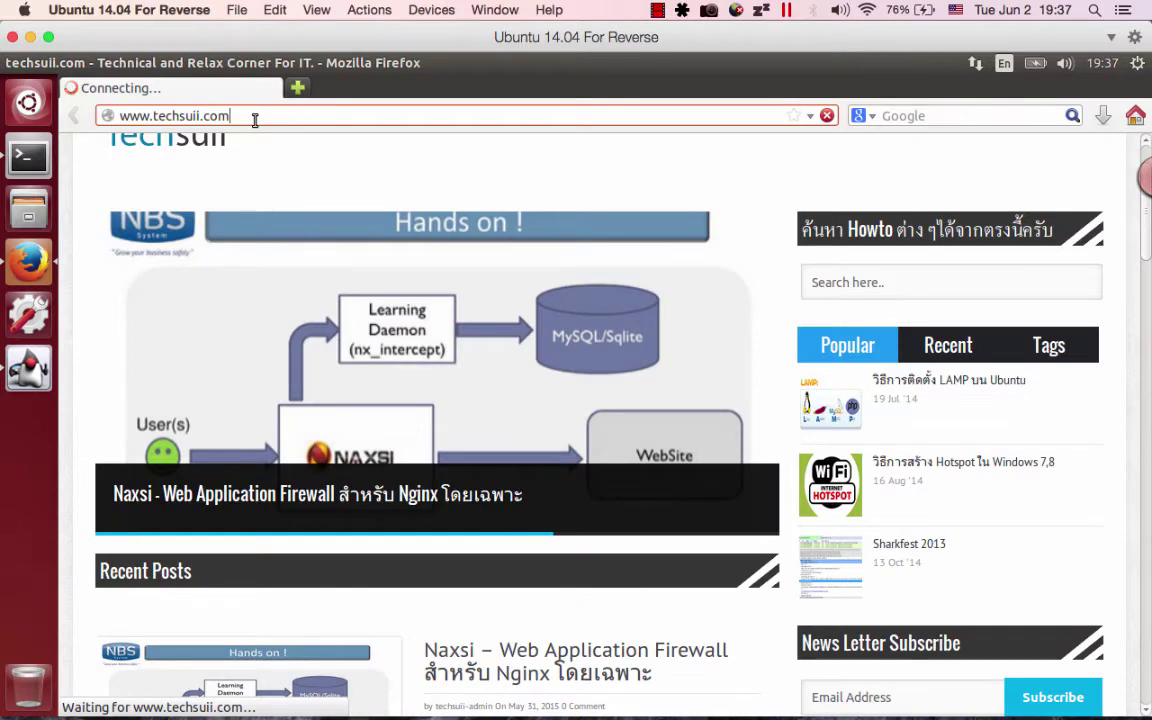
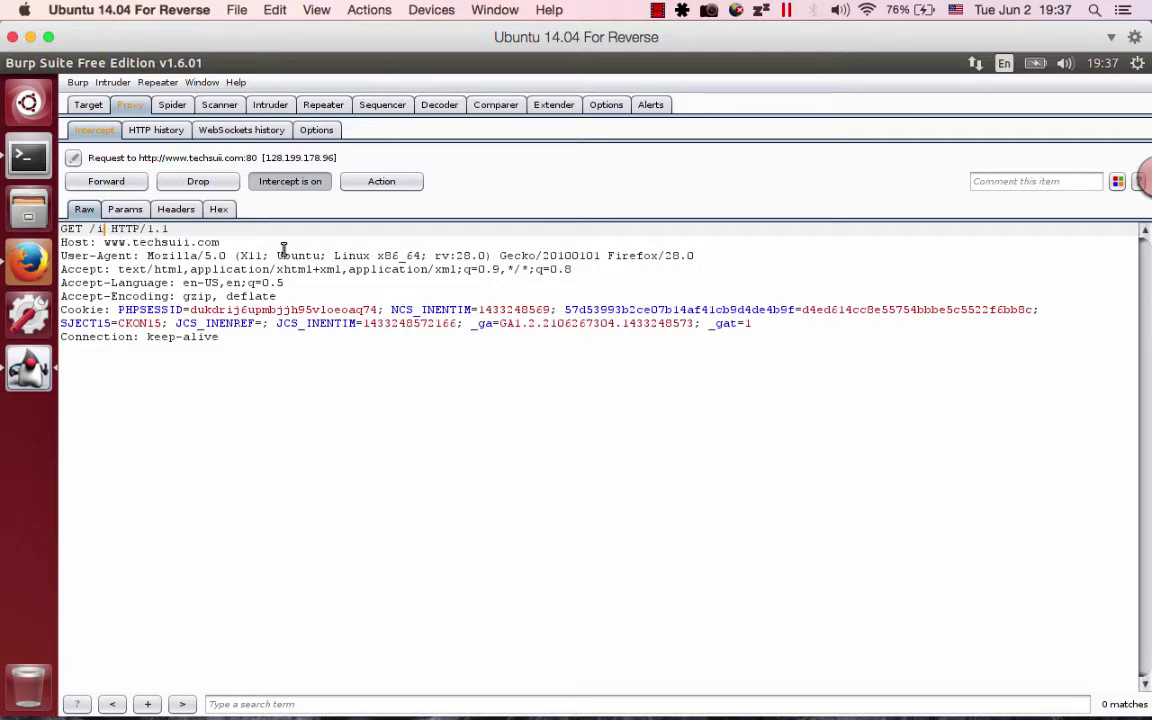
Forward the techsuii.com request as GET /test.html, then drop the following GET / request.
{"action": "type", "text": "test.html"}
{"action": "left_click", "coordinate": [127, 184]}
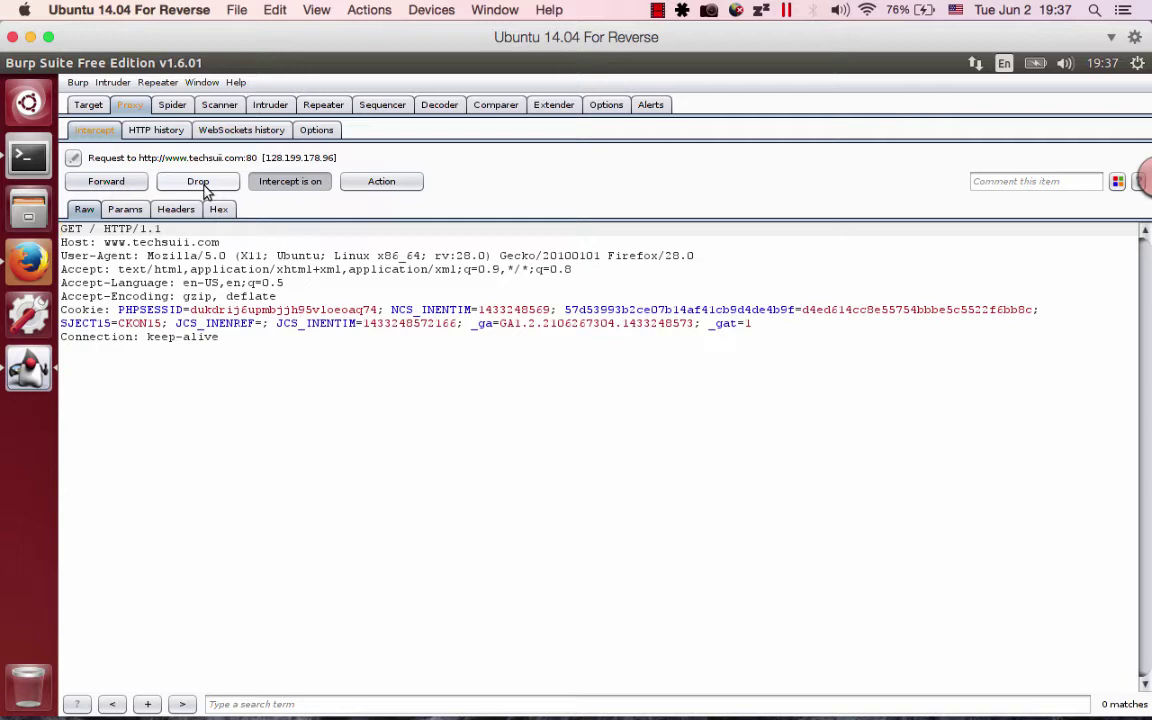
{"action": "left_click", "coordinate": [204, 190]}
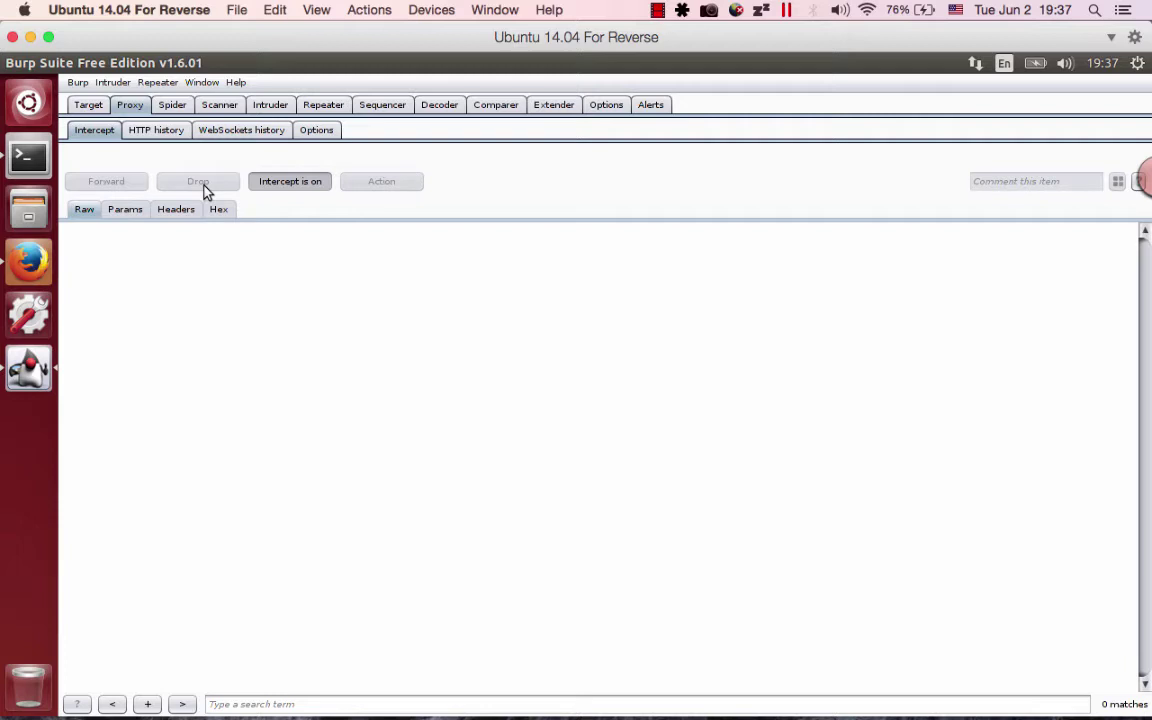
Reload techsuii.com in Firefox so Burp intercepts a new request.
{"action": "key", "text": "alt+Tab"}
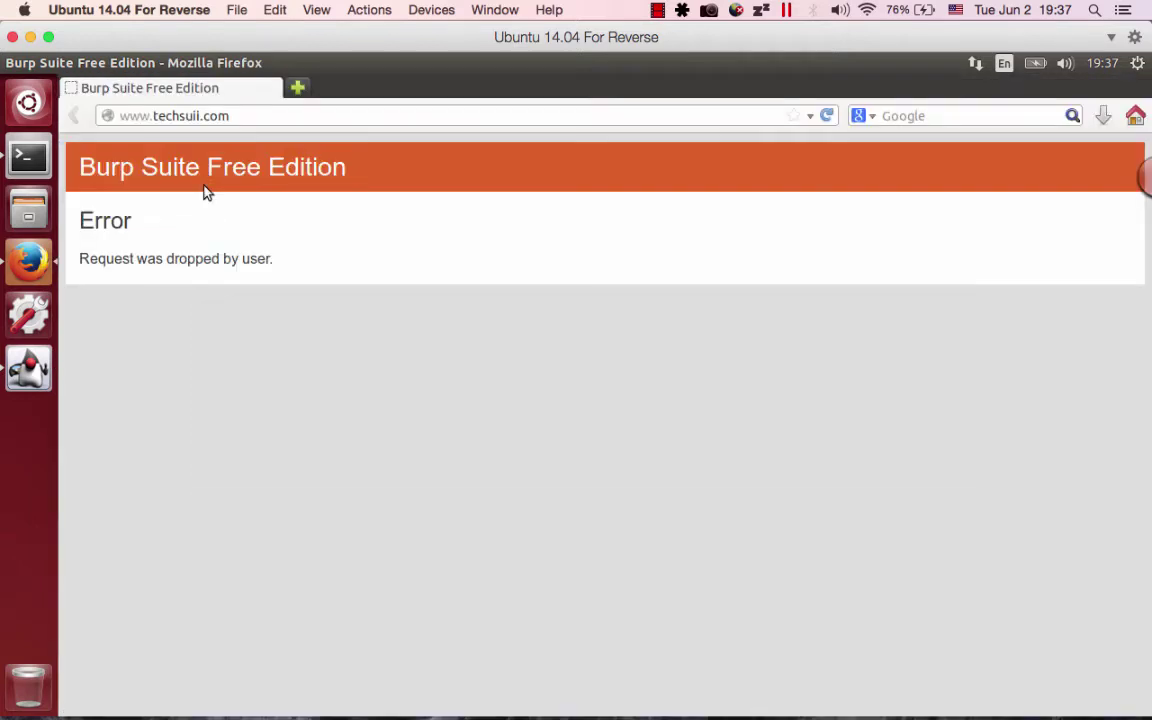
{"action": "left_click", "coordinate": [284, 110]}
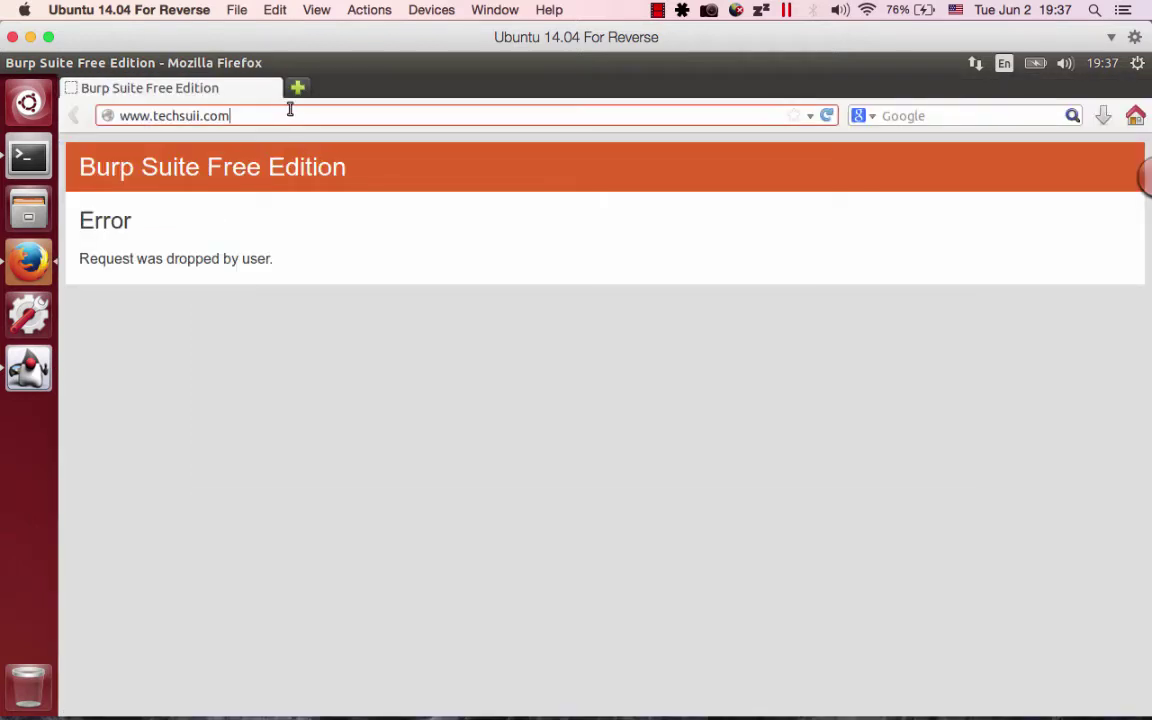
{"action": "type", "text": "/"}
{"action": "key", "text": "Return"}
{"action": "key", "text": "alt+Tab"}
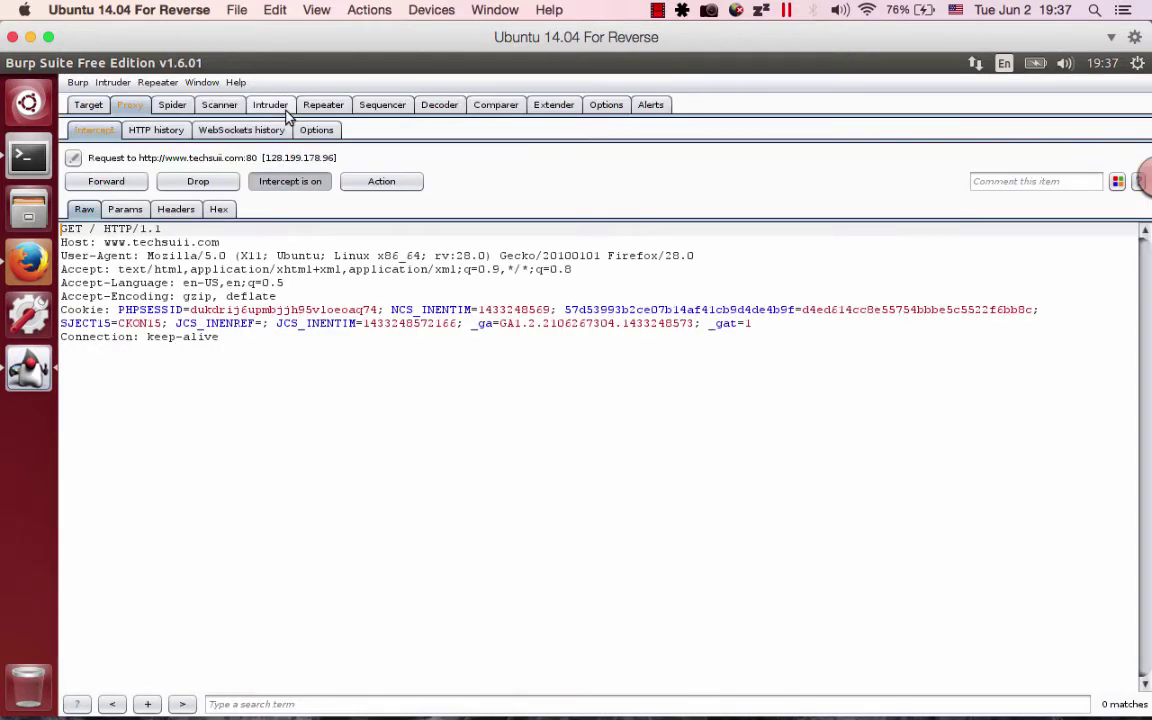
Rewrite the new request to GET /test.html and forward it, leaving jscripts.php waiting.
{"action": "left_click", "coordinate": [95, 228]}
{"action": "type", "text": "test.html"}
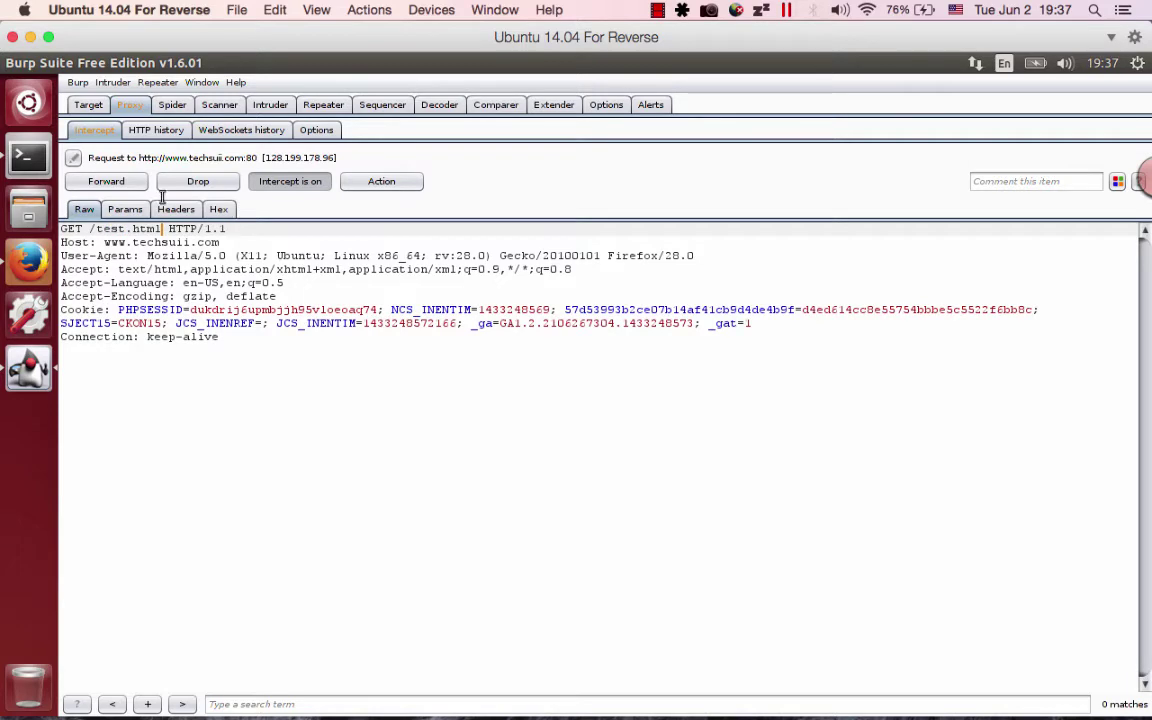
{"action": "left_click", "coordinate": [105, 181]}
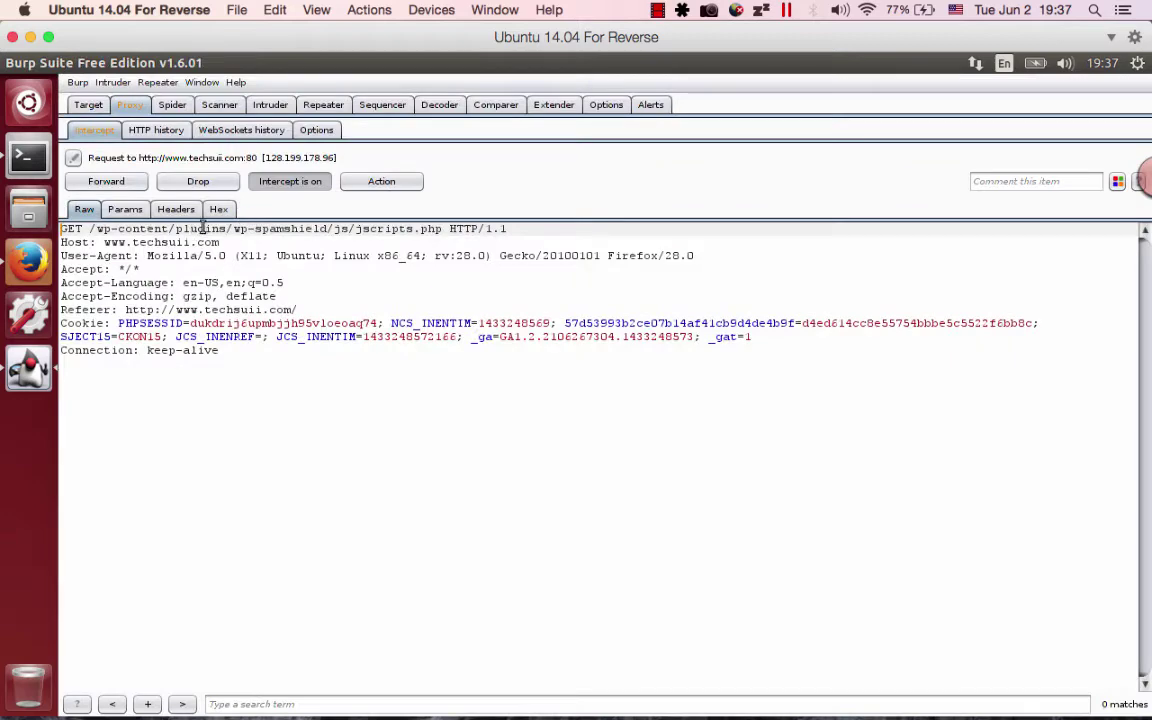
{"action": "key", "text": "alt+Tab"}
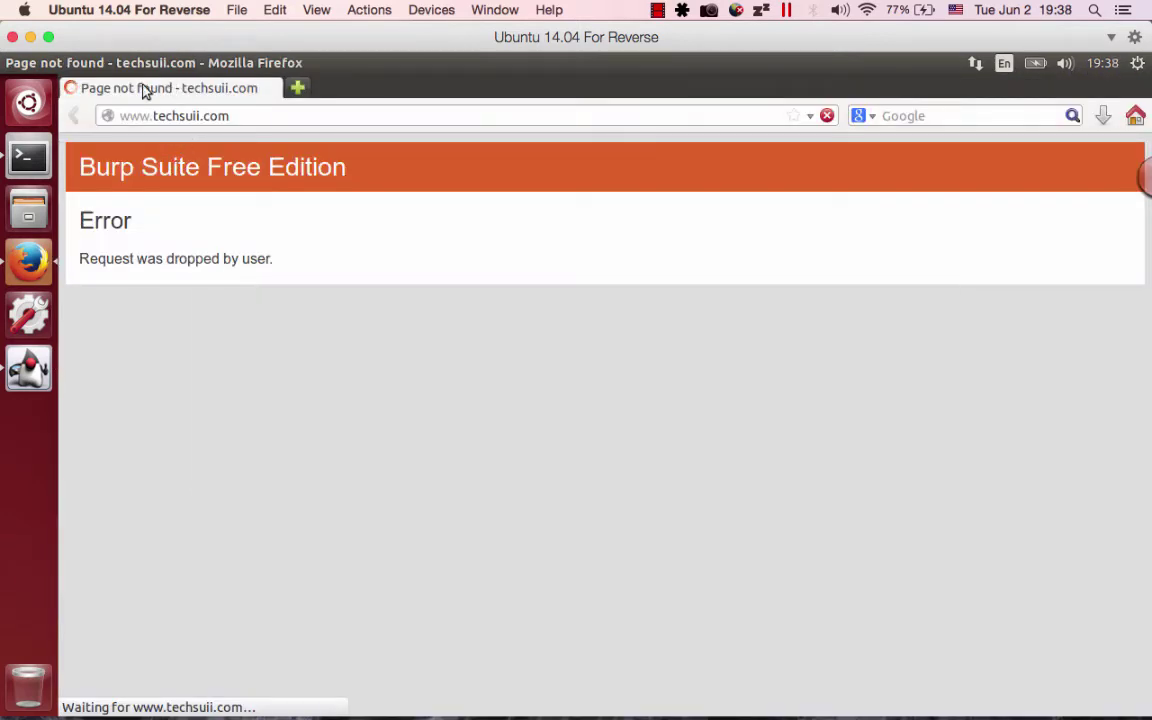
{"action": "key", "text": "alt+Tab"}
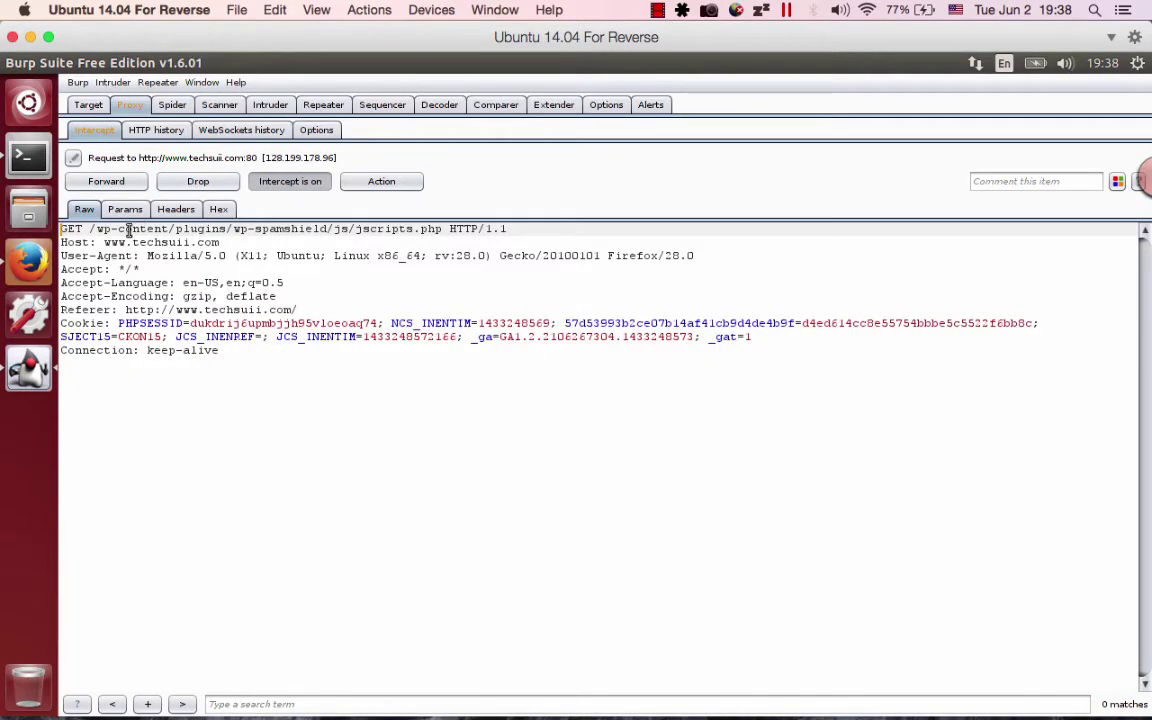
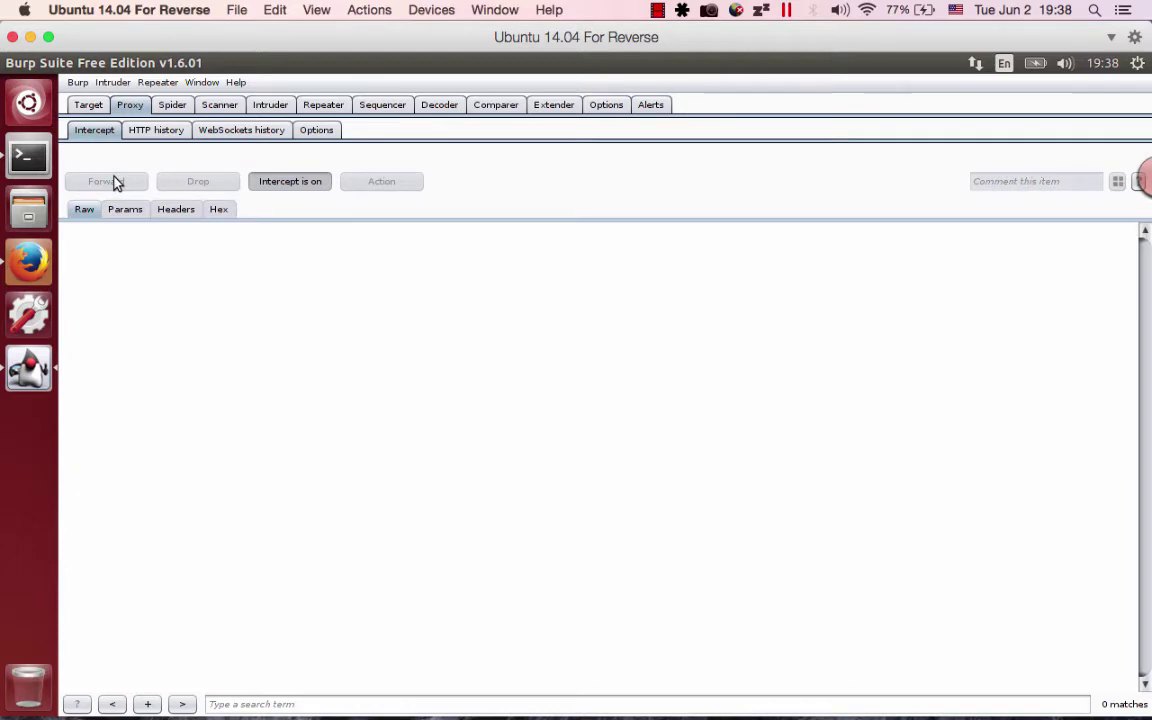
Forward the facebook likebox and google-analytics requests, then view the loaded techsuii.com page in Firefox.
{"action": "key", "text": "alt+Tab"}
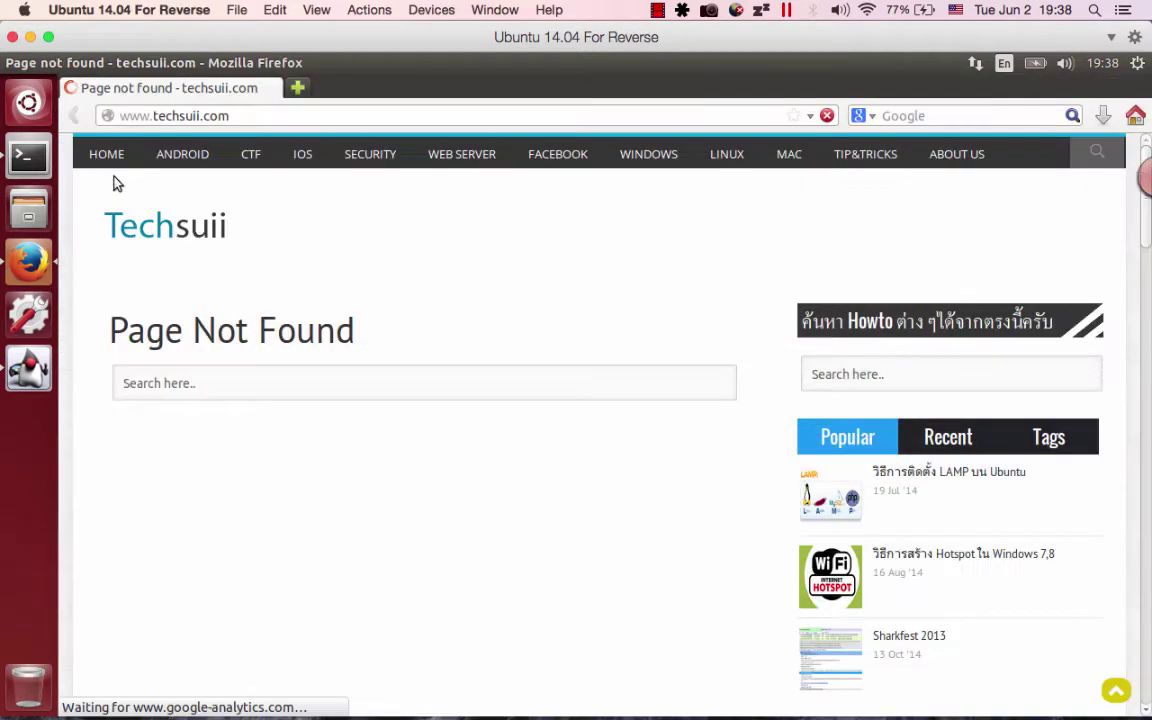
{"action": "key", "text": "alt+Tab"}
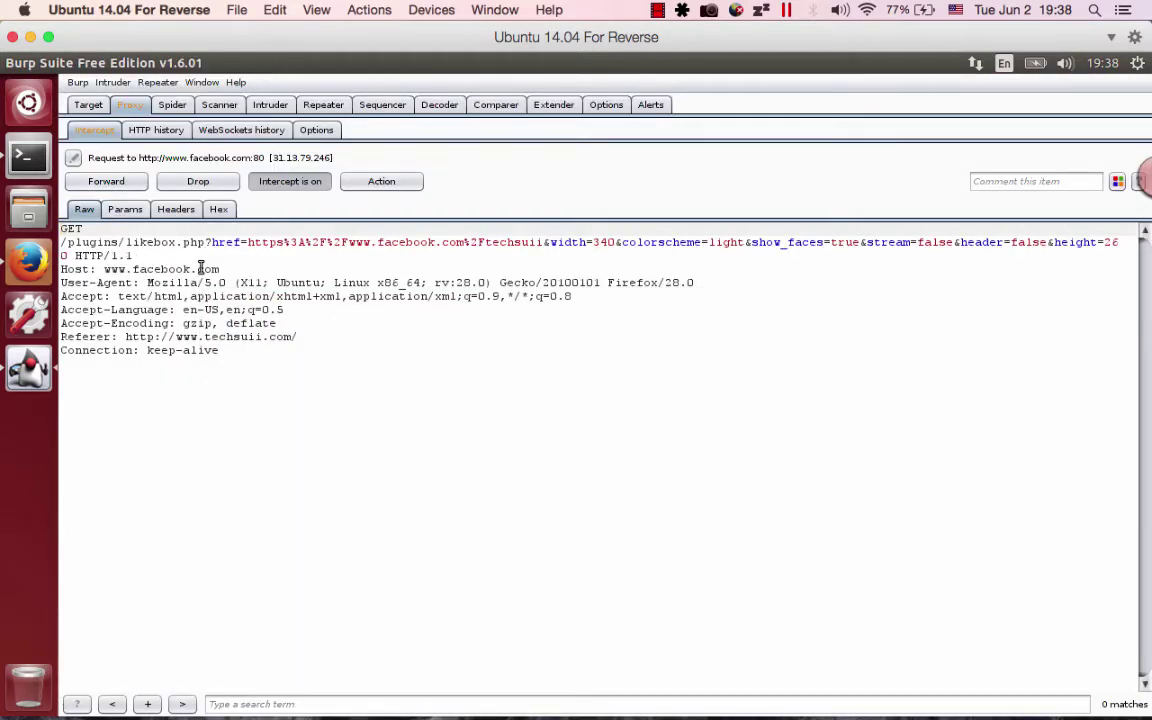
{"action": "left_click", "coordinate": [110, 184]}
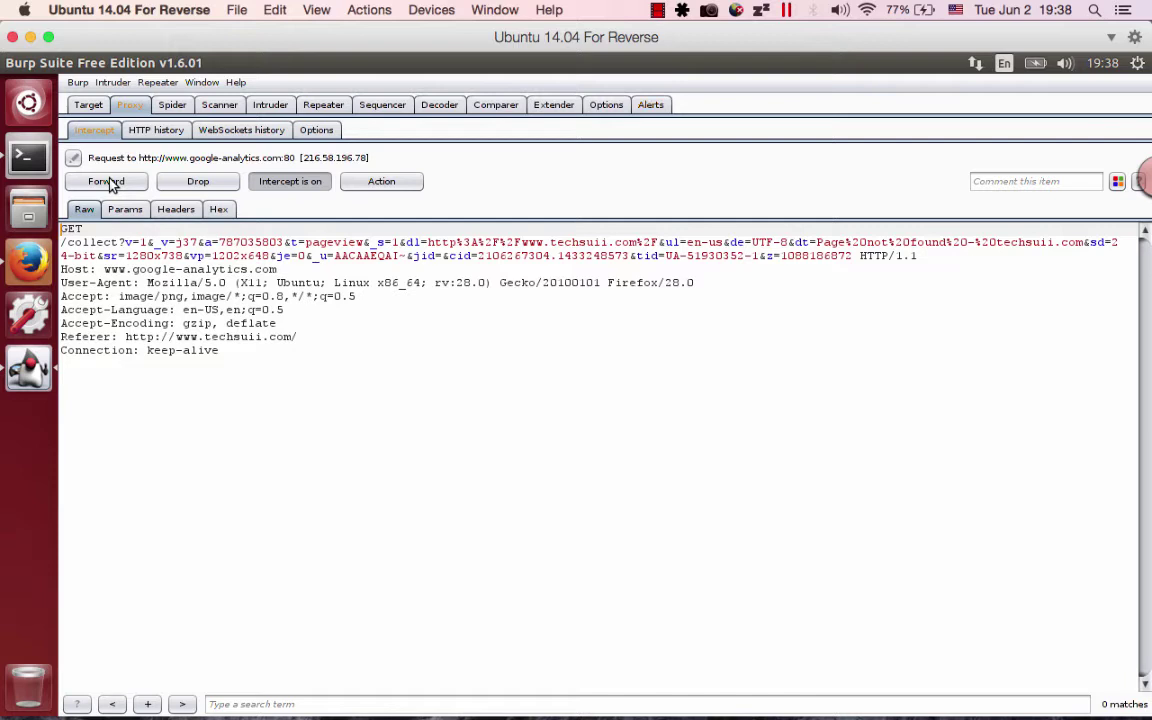
{"action": "left_click", "coordinate": [108, 182]}
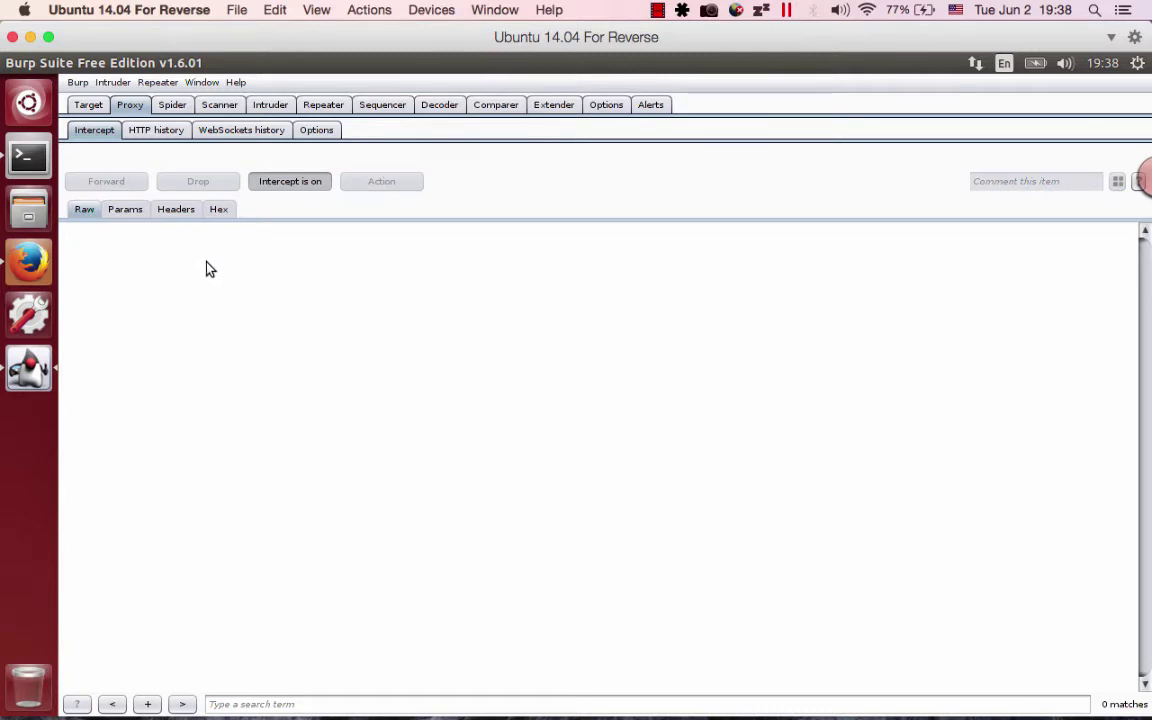
{"action": "key", "text": "alt+Tab"}
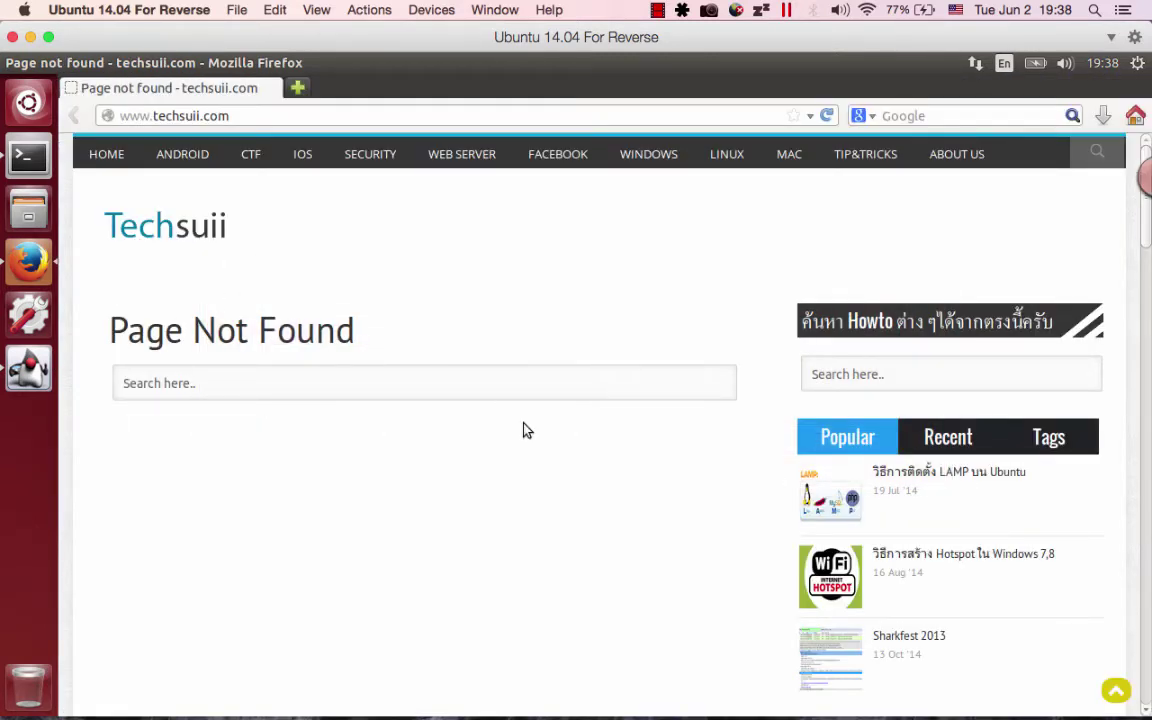
Leave the techsuii.com Page Not Found page and return to Burp Suite's Proxy Intercept view.
{"action": "scroll", "coordinate": [515, 410], "scroll_direction": "down", "scroll_amount": 5}
{"action": "scroll", "coordinate": [504, 390], "scroll_direction": "up", "scroll_amount": 5}
{"action": "key", "text": "alt+Tab"}
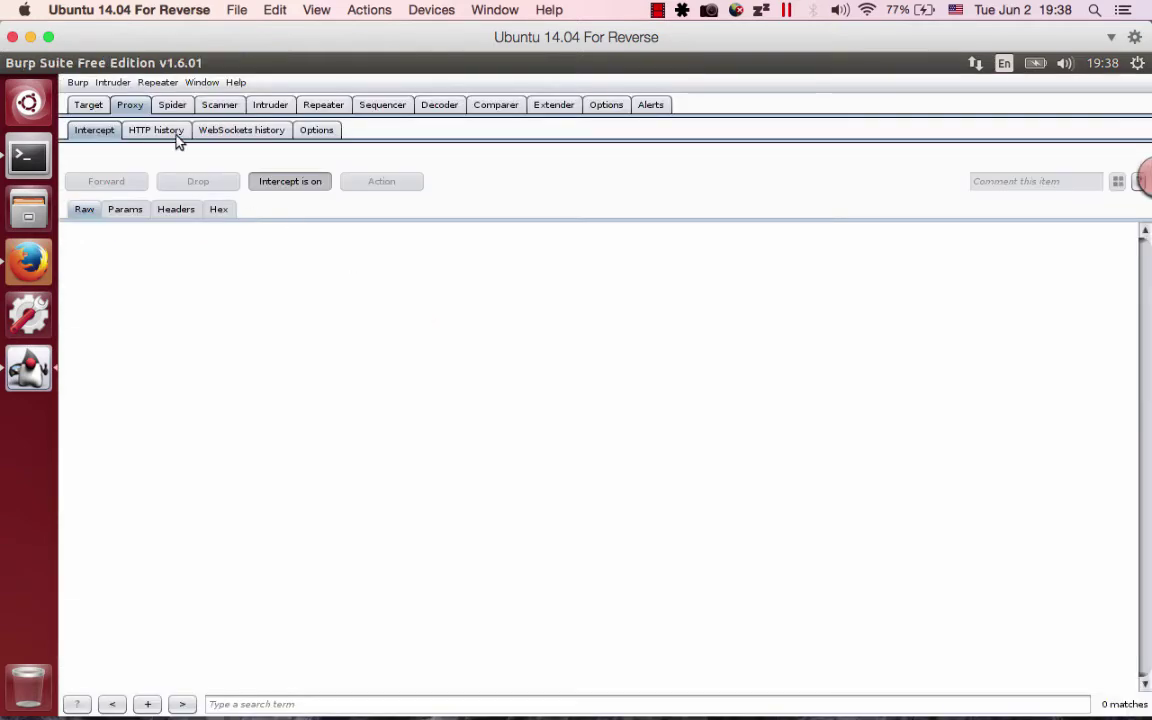
Show Proxy HTTP history and sort it by URL, then Host, then back by number.
{"action": "left_click", "coordinate": [172, 135]}
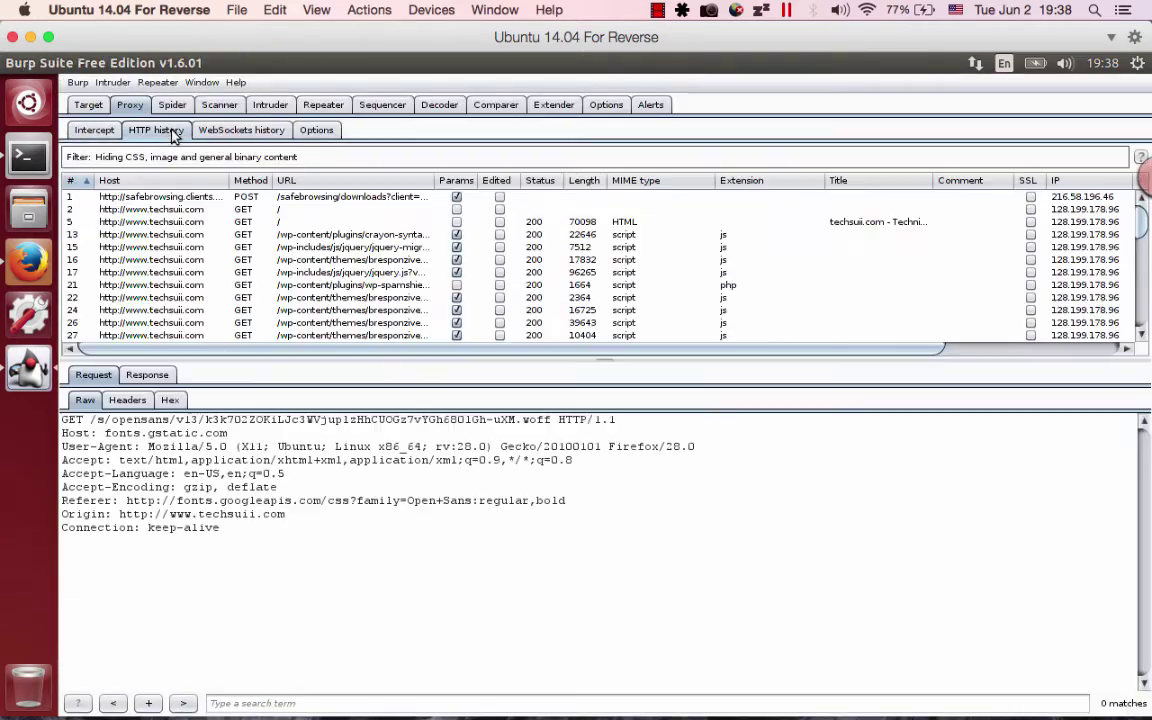
{"action": "scroll", "coordinate": [290, 225], "scroll_direction": "down", "scroll_amount": 10}
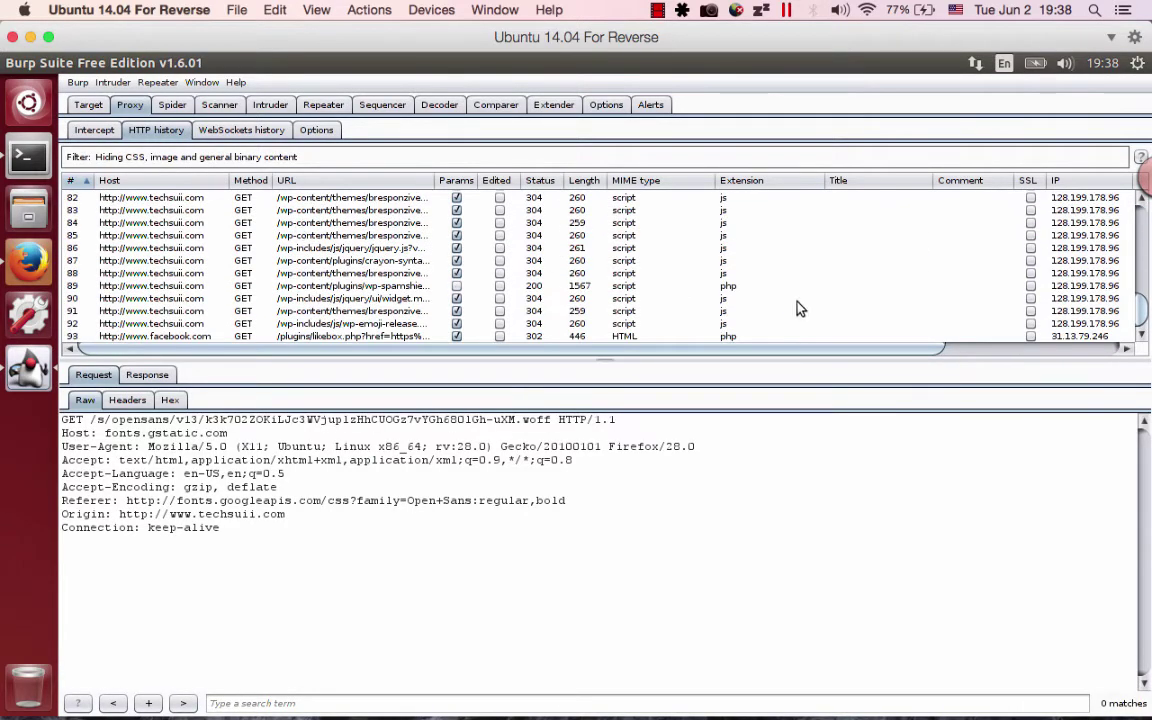
{"action": "scroll", "coordinate": [363, 265], "scroll_direction": "up", "scroll_amount": 10}
{"action": "scroll", "coordinate": [363, 265], "scroll_direction": "down", "scroll_amount": 10}
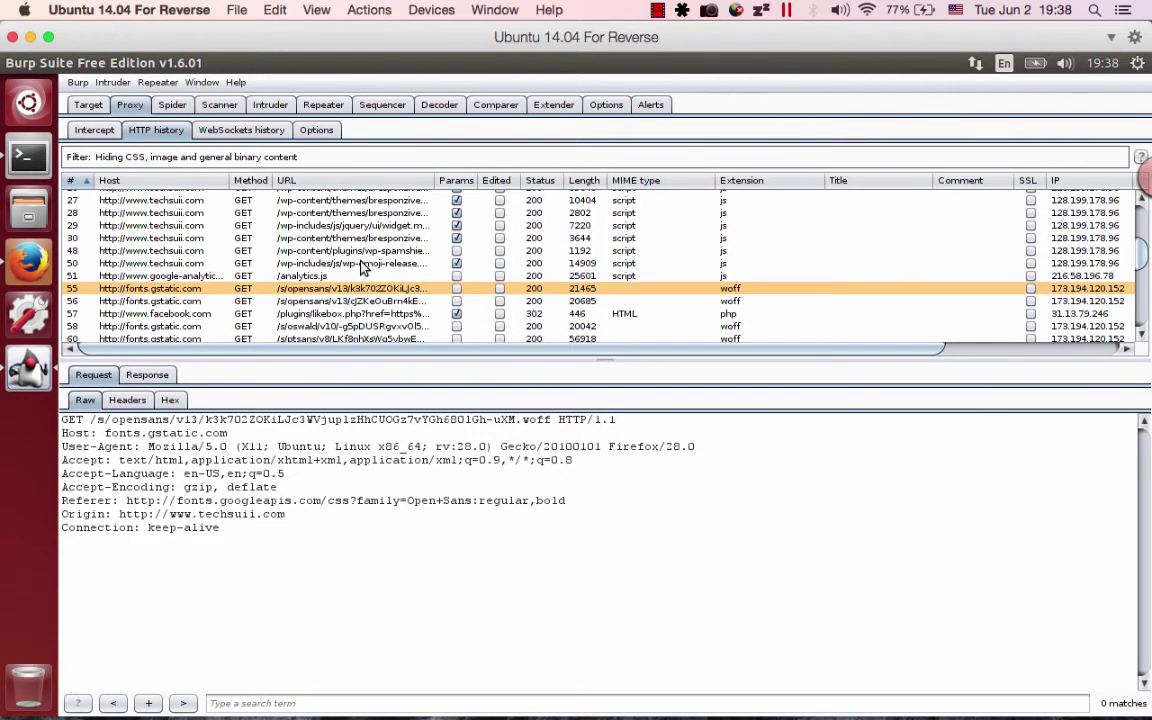
{"action": "scroll", "coordinate": [360, 268], "scroll_direction": "up", "scroll_amount": 10}
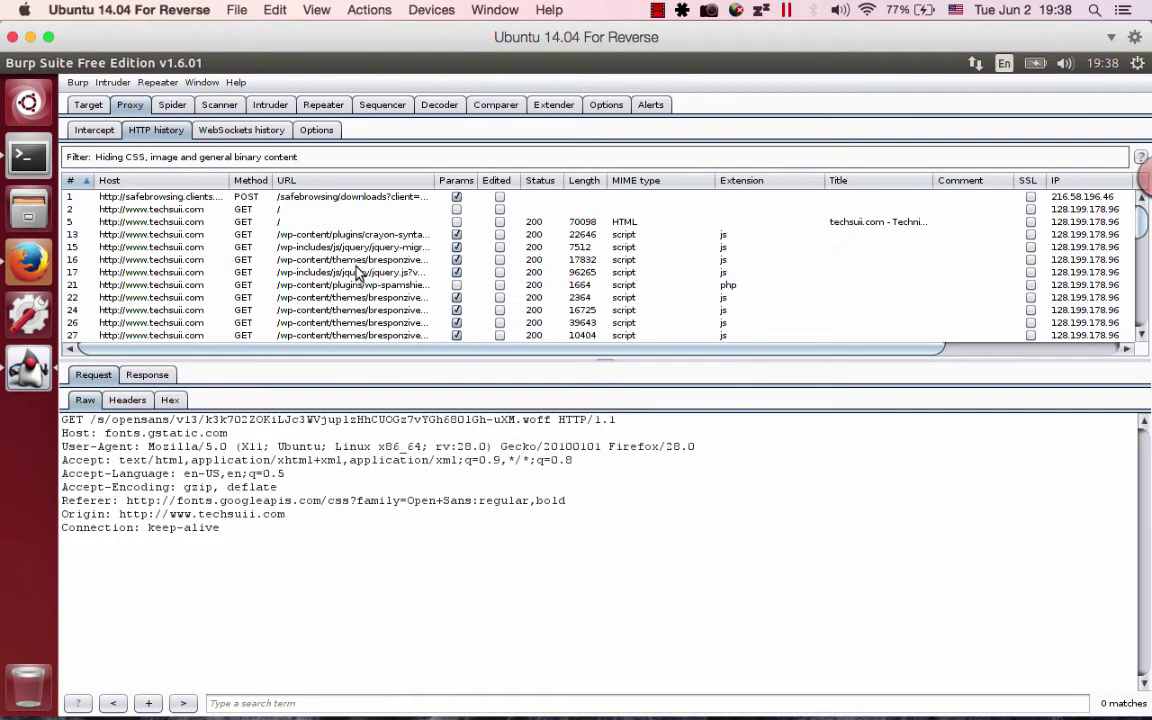
{"action": "left_click", "coordinate": [340, 180]}
{"action": "scroll", "coordinate": [330, 245], "scroll_direction": "down", "scroll_amount": 5}
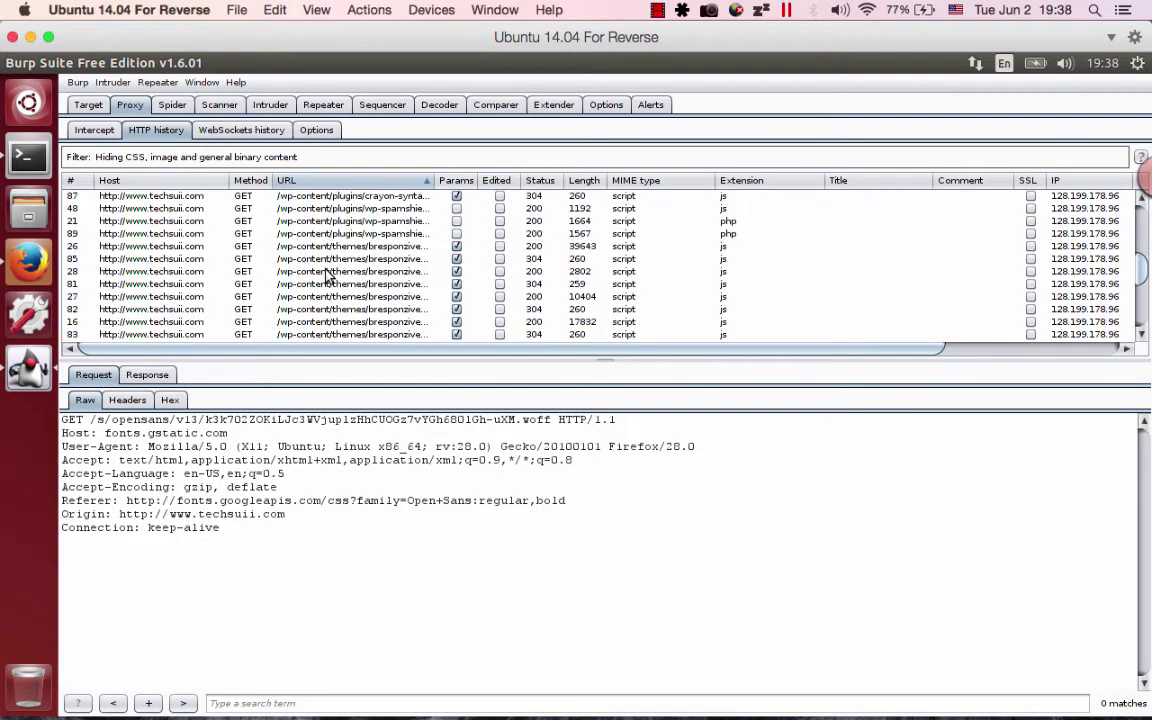
{"action": "scroll", "coordinate": [335, 252], "scroll_direction": "up", "scroll_amount": 5}
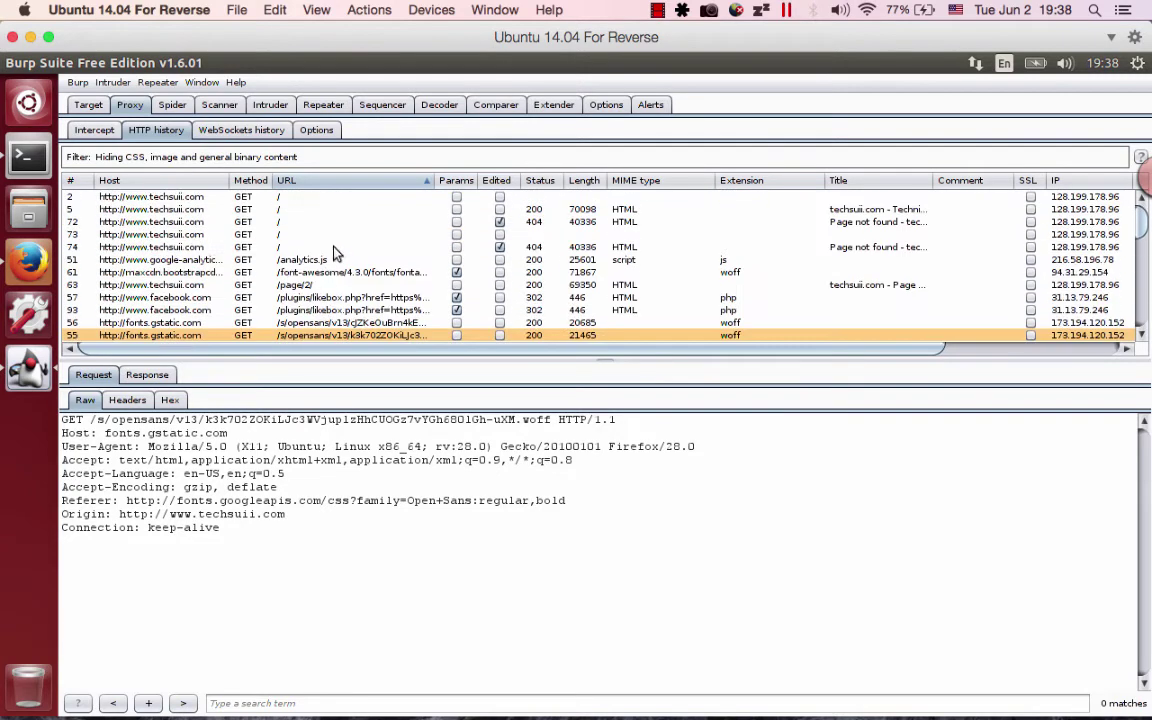
{"action": "left_click", "coordinate": [138, 182]}
{"action": "left_click", "coordinate": [72, 181]}
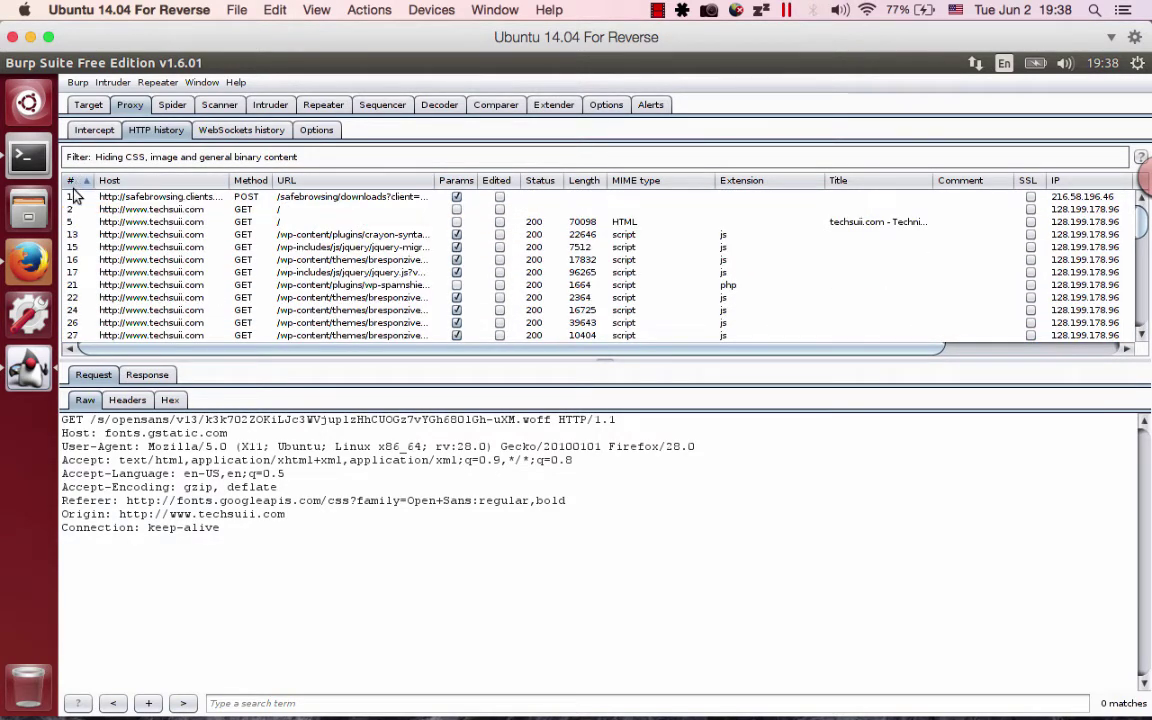
Inspect the first POST, request 93, wp-emoji-release.min.js, and the 404 GET / to techsuii.com.
{"action": "left_click", "coordinate": [180, 197]}
{"action": "scroll", "coordinate": [178, 210], "scroll_direction": "down", "scroll_amount": 15}
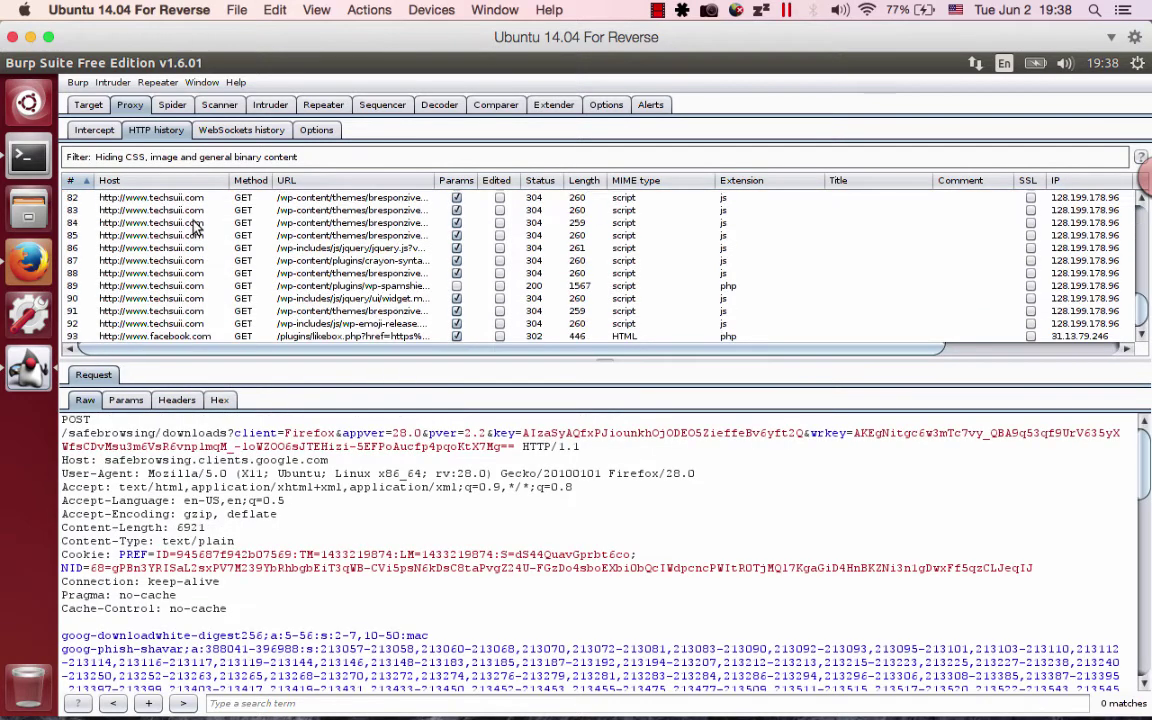
{"action": "left_click", "coordinate": [164, 337]}
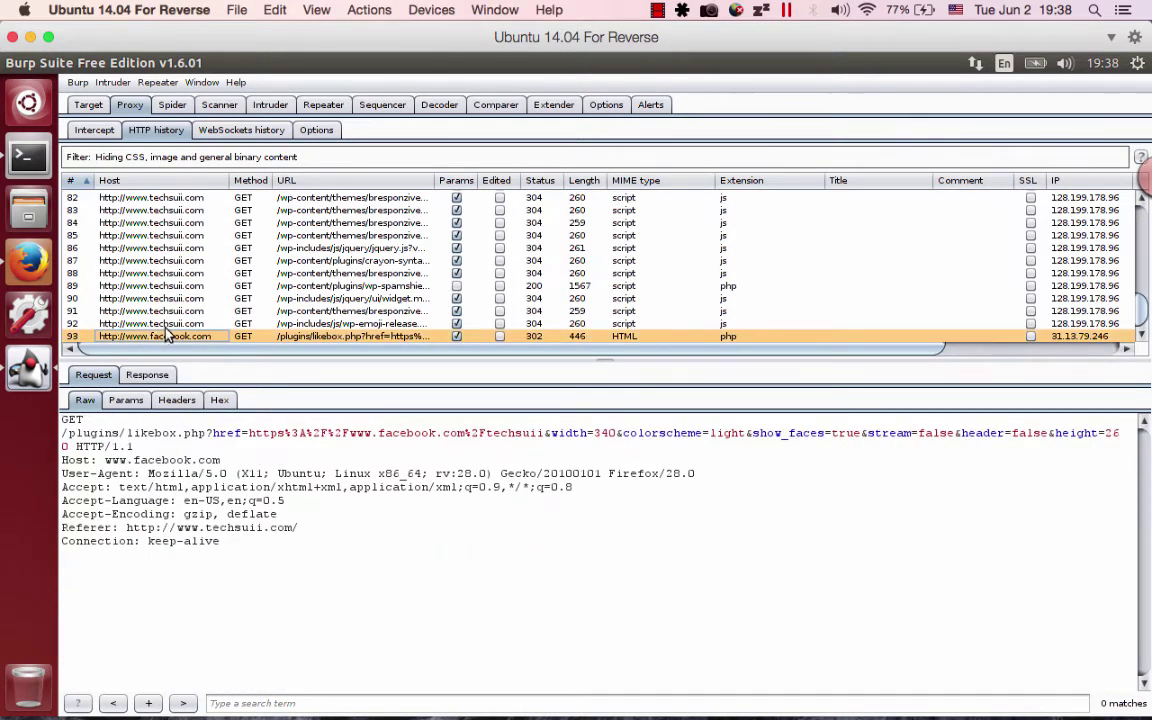
{"action": "left_click", "coordinate": [160, 323]}
{"action": "scroll", "coordinate": [175, 322], "scroll_direction": "up", "scroll_amount": 4}
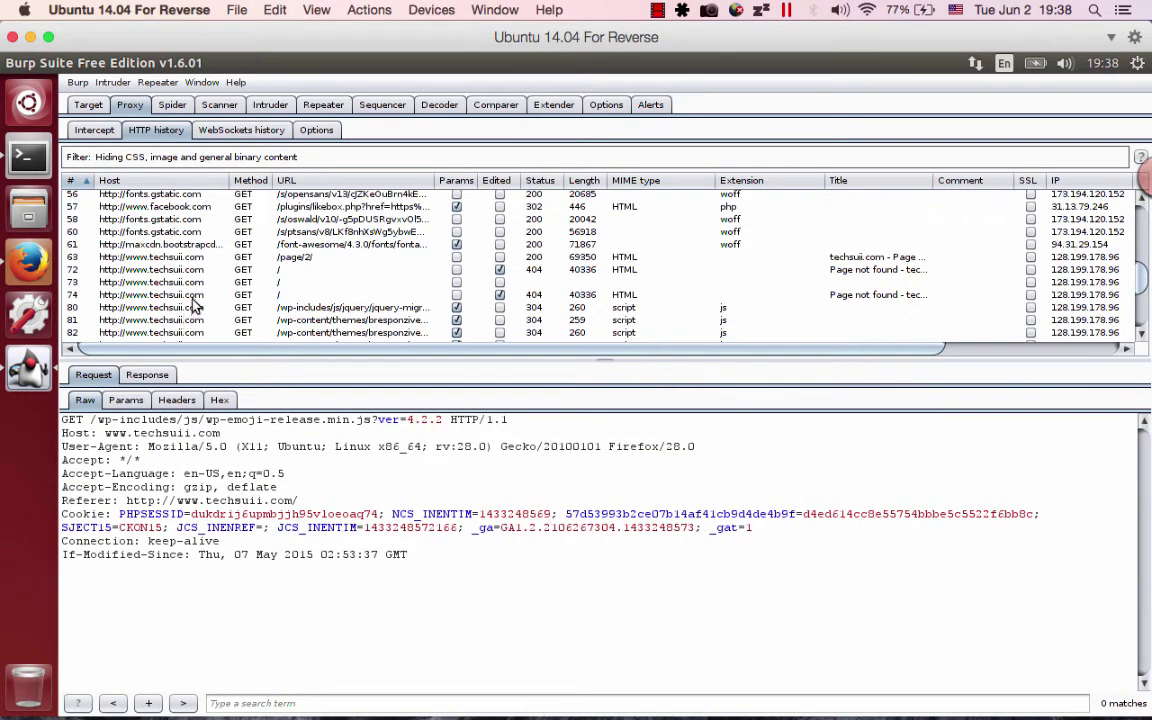
{"action": "left_click", "coordinate": [188, 295]}
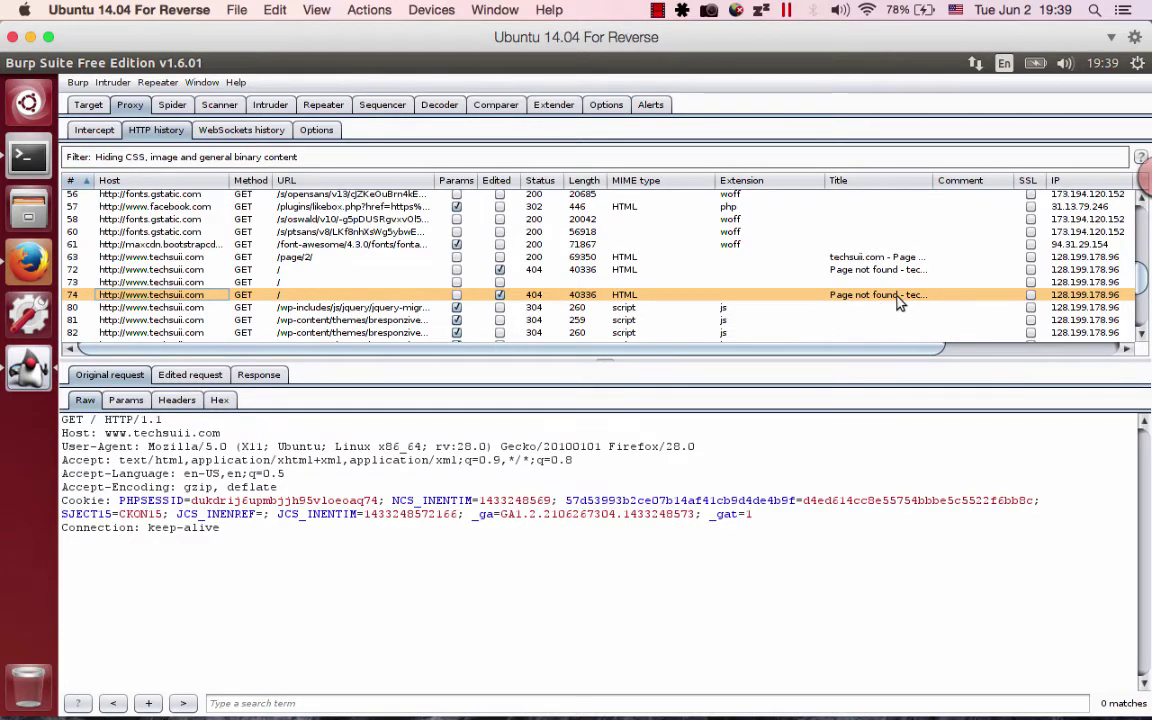
Widen the HTTP history Title column so full page titles are visible.
{"action": "left_click_drag", "start_coordinate": [897, 349], "coordinate": [1072, 380]}
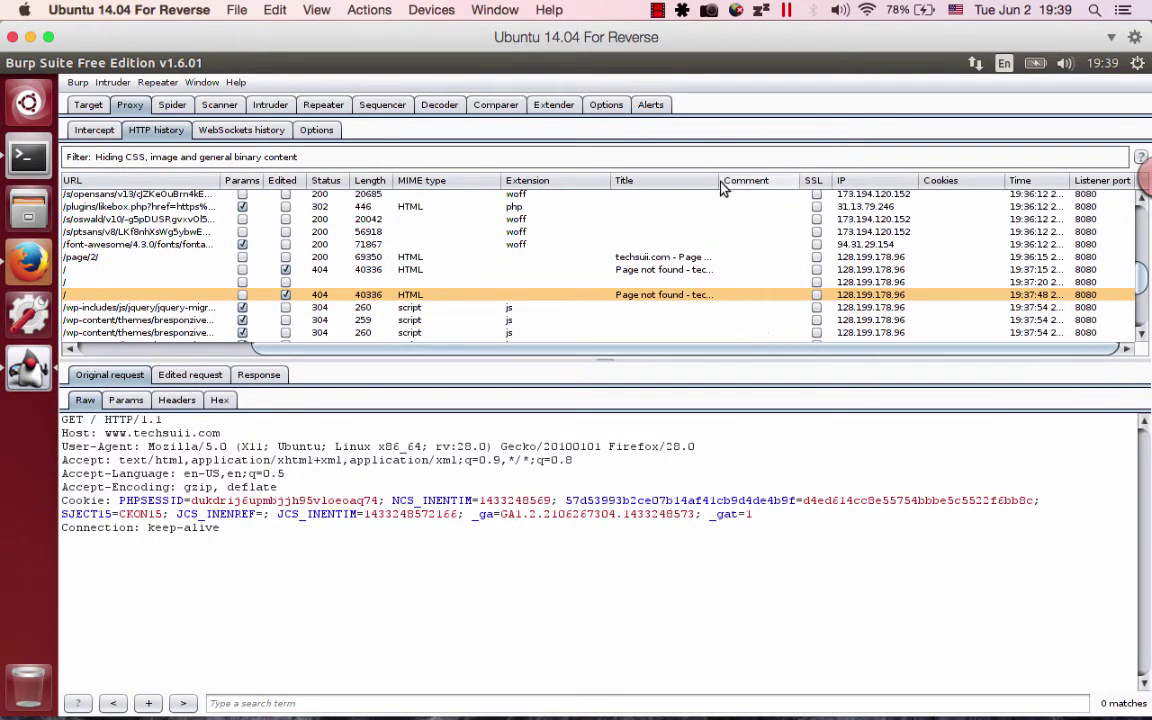
{"action": "left_click_drag", "start_coordinate": [719, 185], "coordinate": [813, 185]}
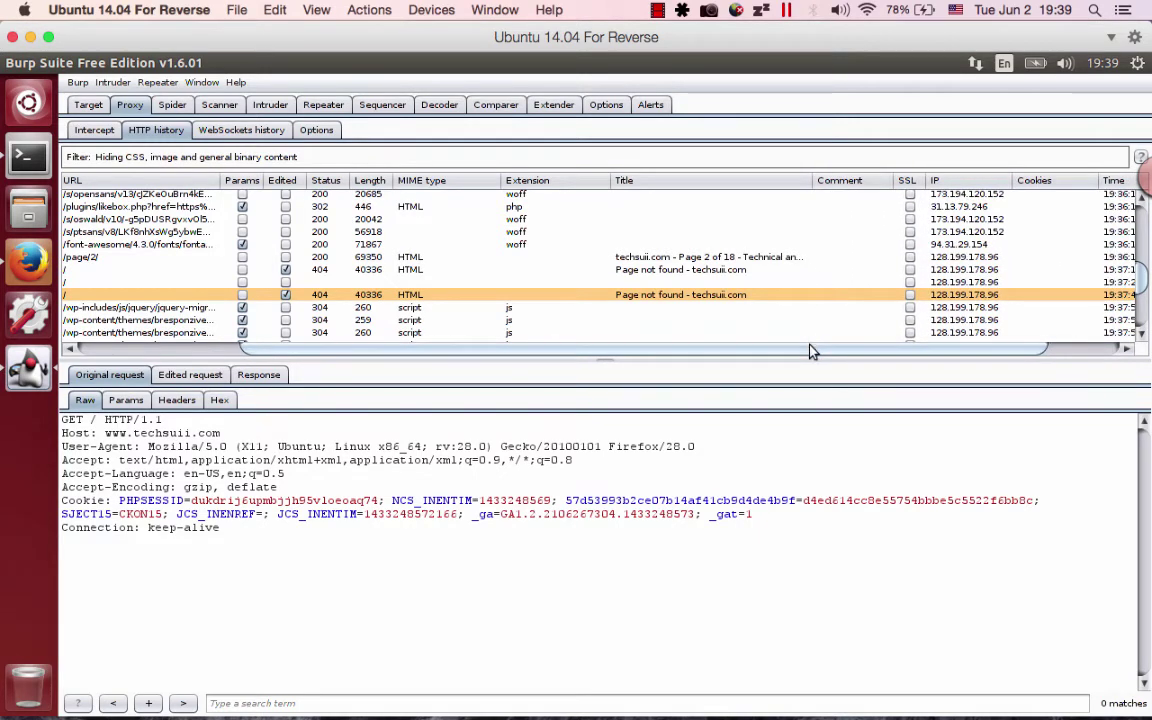
{"action": "left_click_drag", "start_coordinate": [812, 351], "coordinate": [998, 368]}
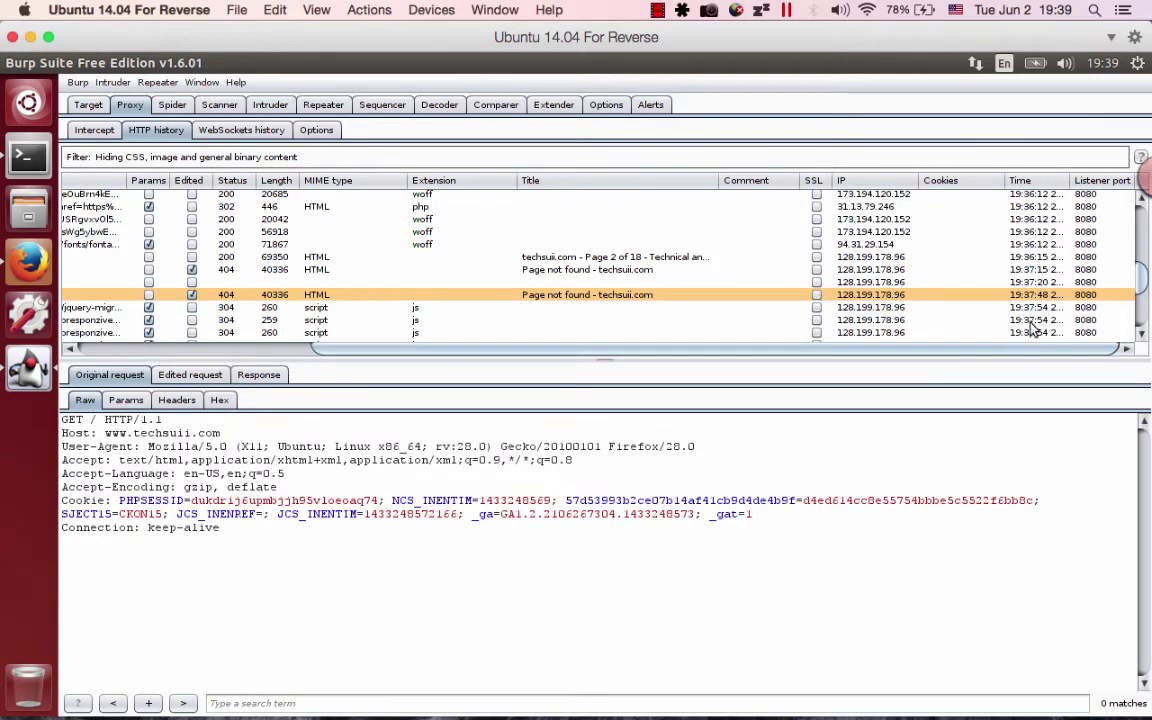
Sort requests by listener port, then by time newest first, and view requests 93 and 92.
{"action": "left_click", "coordinate": [1066, 181]}
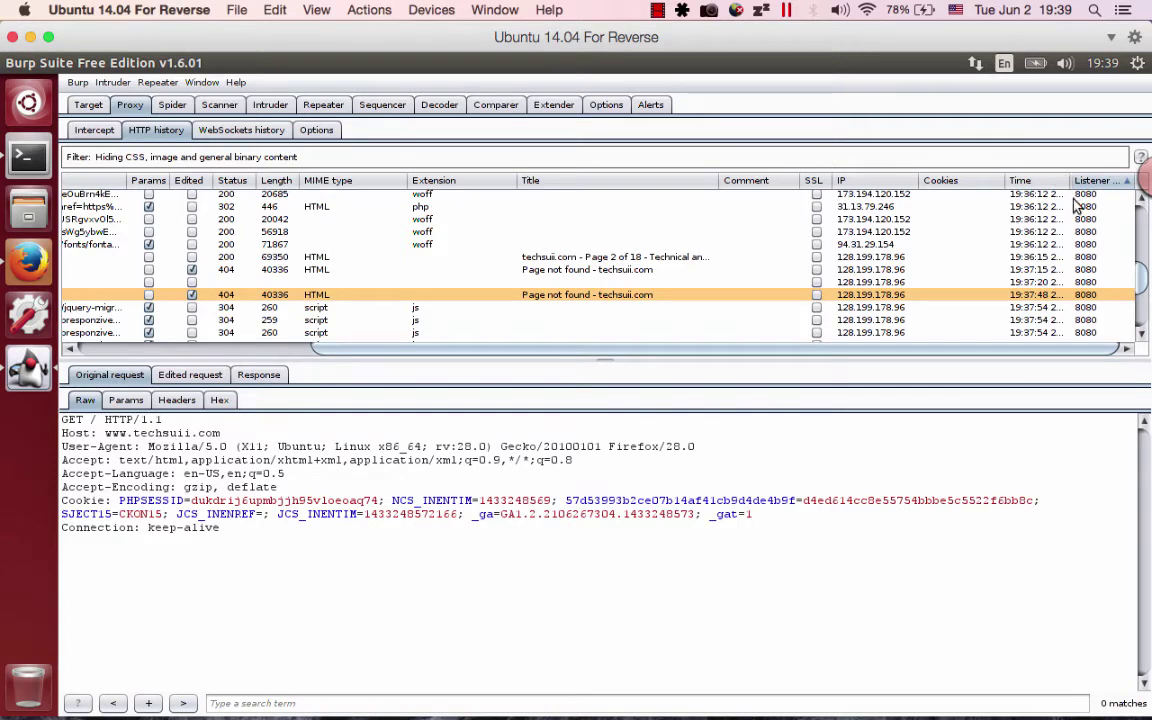
{"action": "left_click", "coordinate": [1045, 183]}
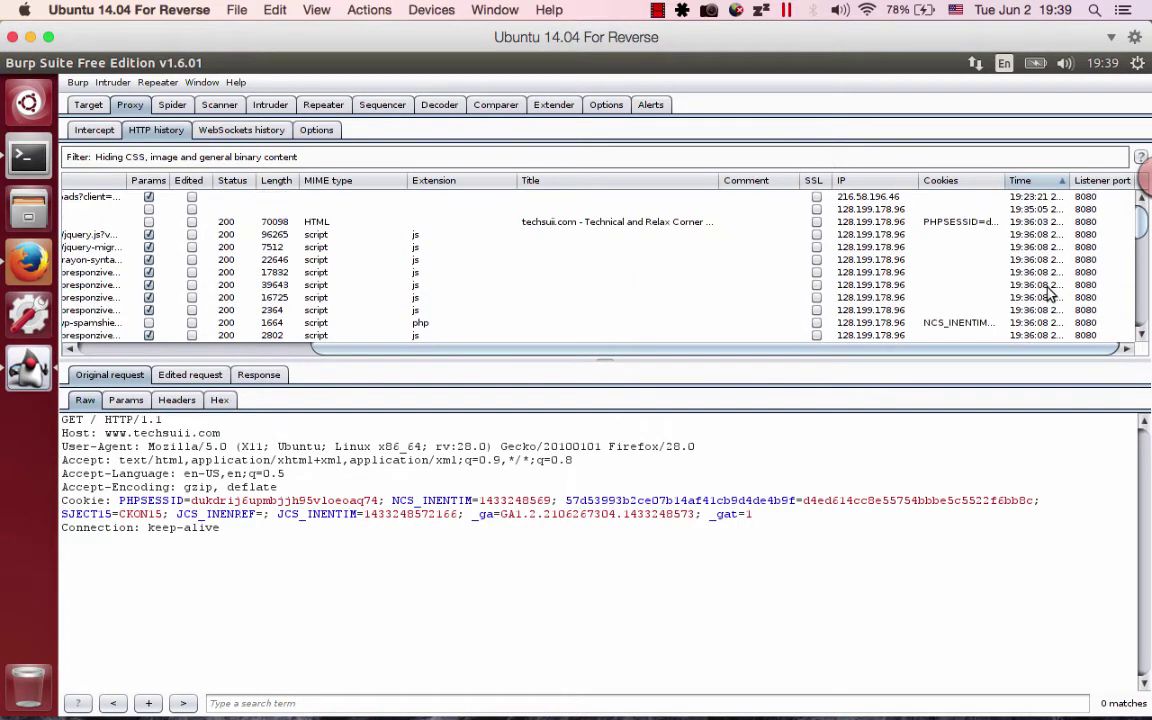
{"action": "left_click", "coordinate": [1035, 182]}
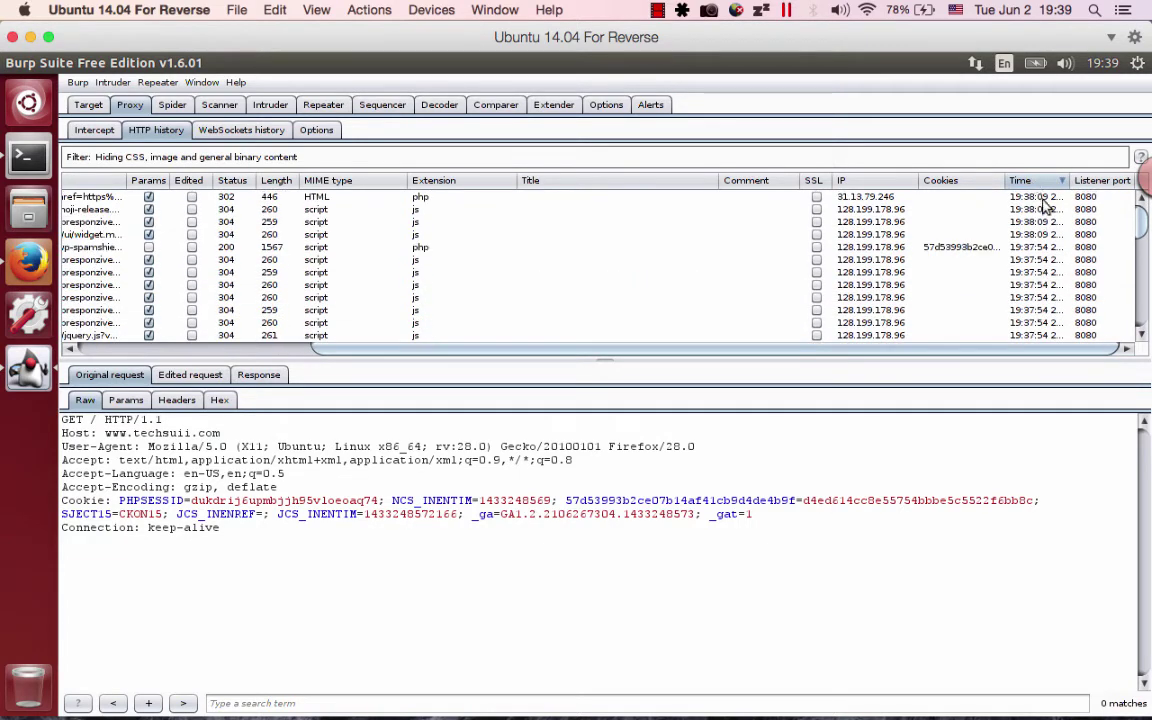
{"action": "left_click", "coordinate": [1046, 198]}
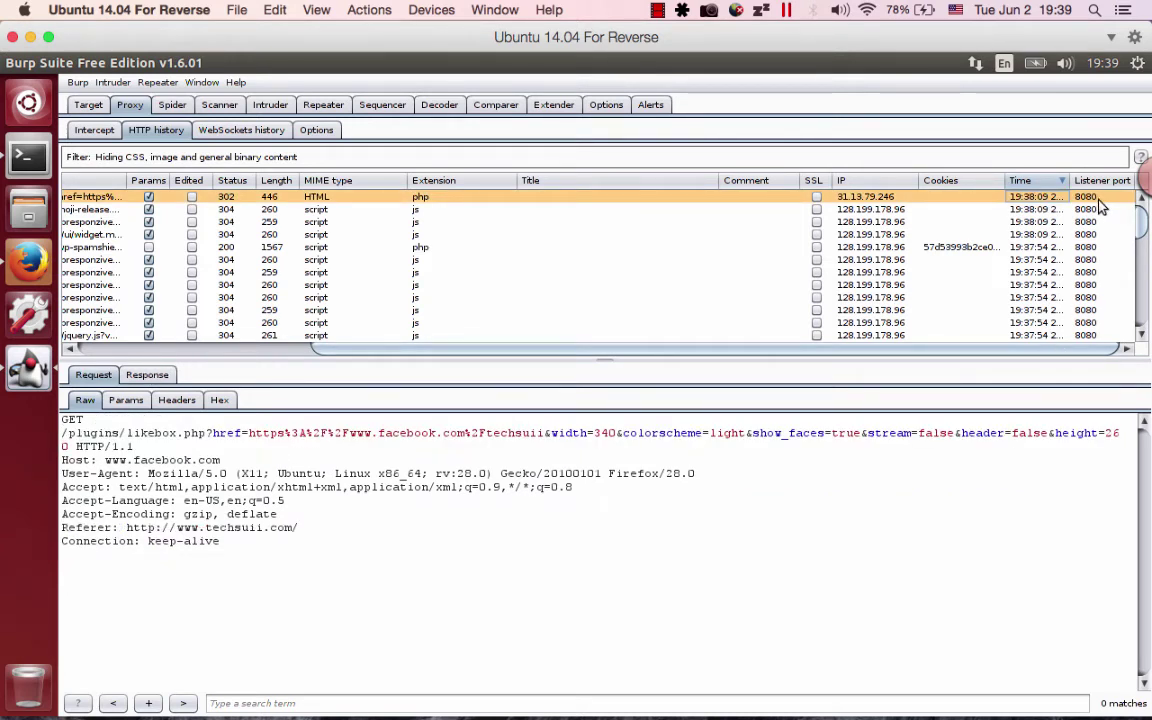
{"action": "left_click_drag", "start_coordinate": [990, 349], "coordinate": [648, 334]}
{"action": "left_click", "coordinate": [430, 211]}
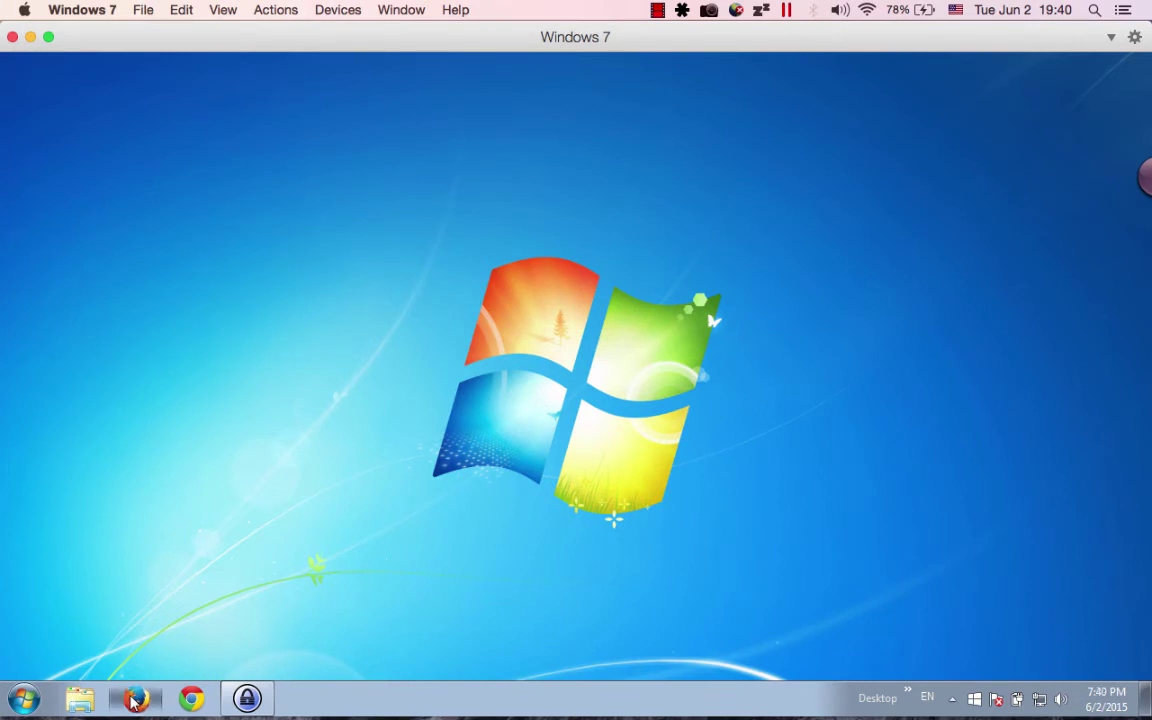
Launch Firefox from the Windows 7 taskbar and show its Tools menu.
{"action": "left_click", "coordinate": [136, 700]}
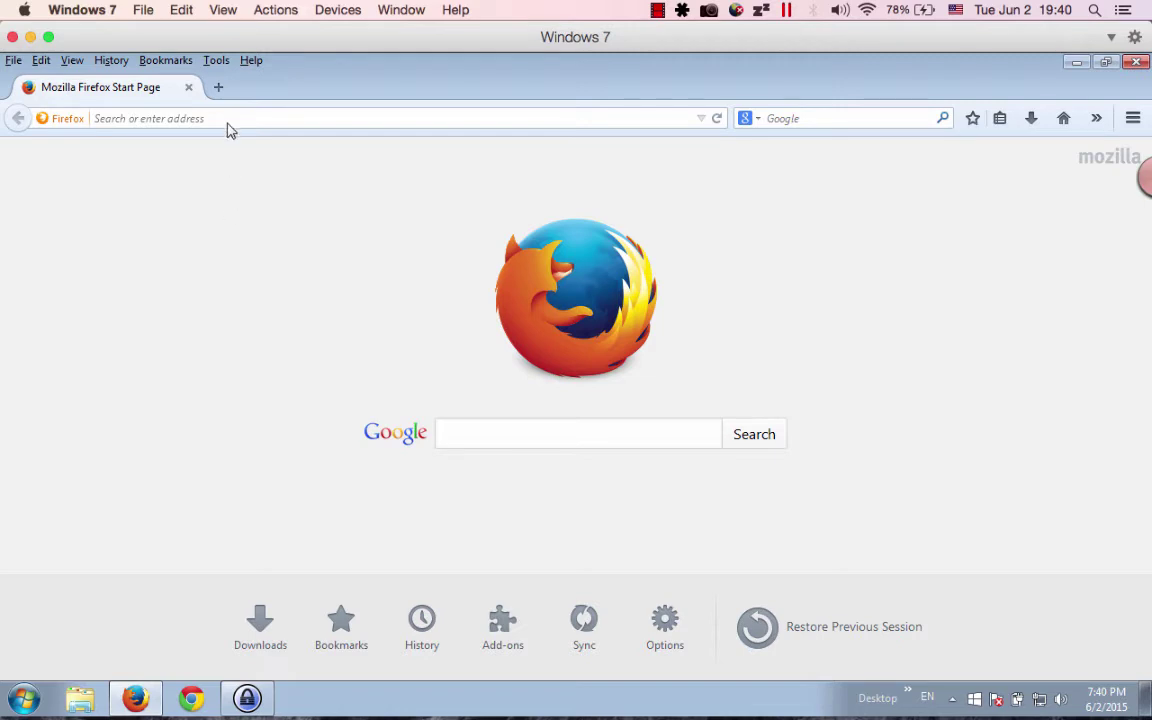
{"action": "left_click", "coordinate": [217, 62]}
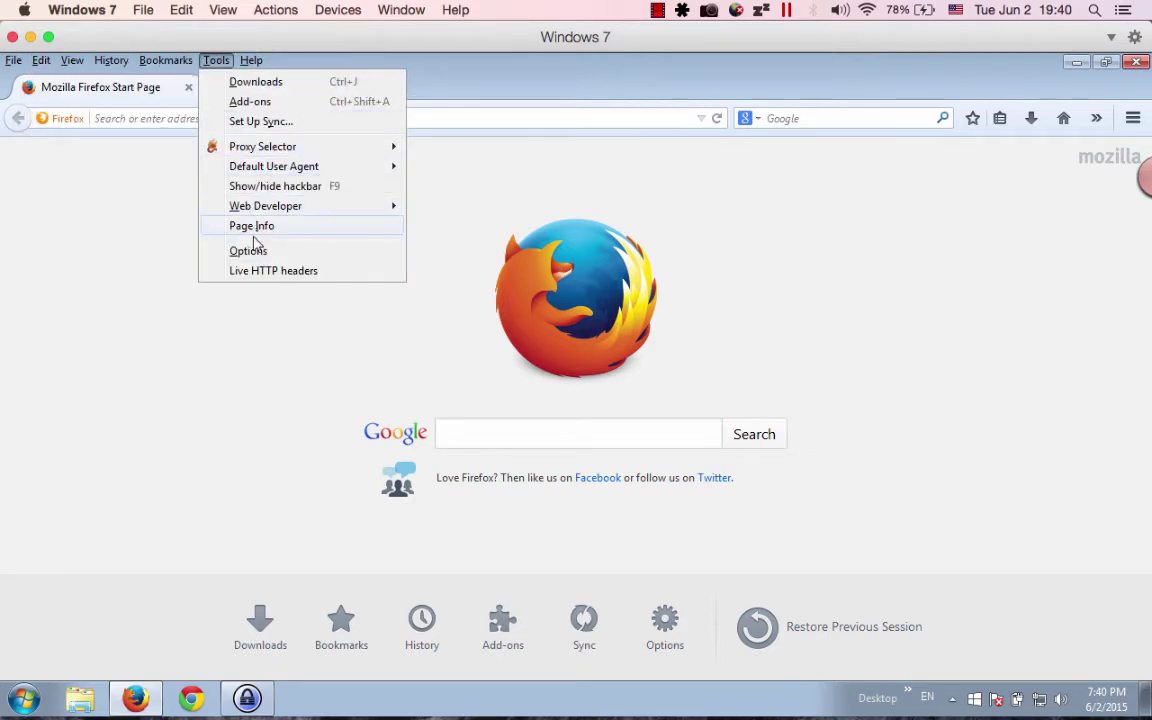
In Firefox's network Connection Settings, start entering the HTTP proxy address 192.168.50.
{"action": "left_click", "coordinate": [252, 251]}
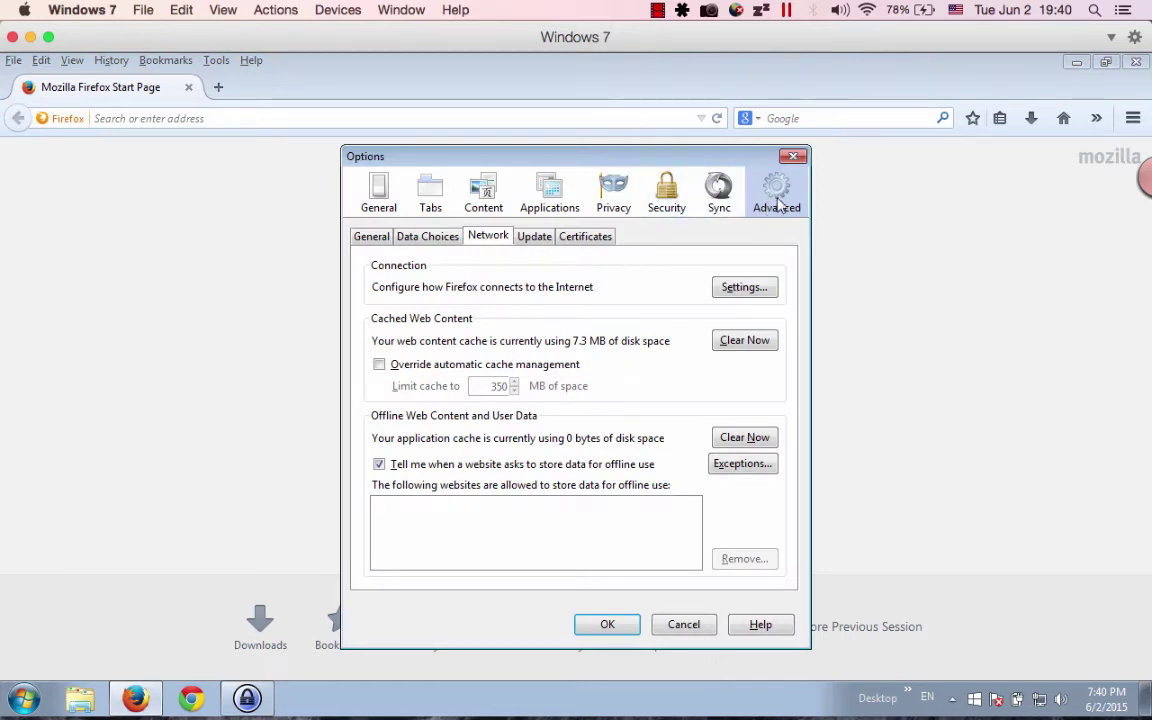
{"action": "left_click", "coordinate": [719, 190]}
{"action": "left_click", "coordinate": [777, 195]}
{"action": "left_click", "coordinate": [738, 289]}
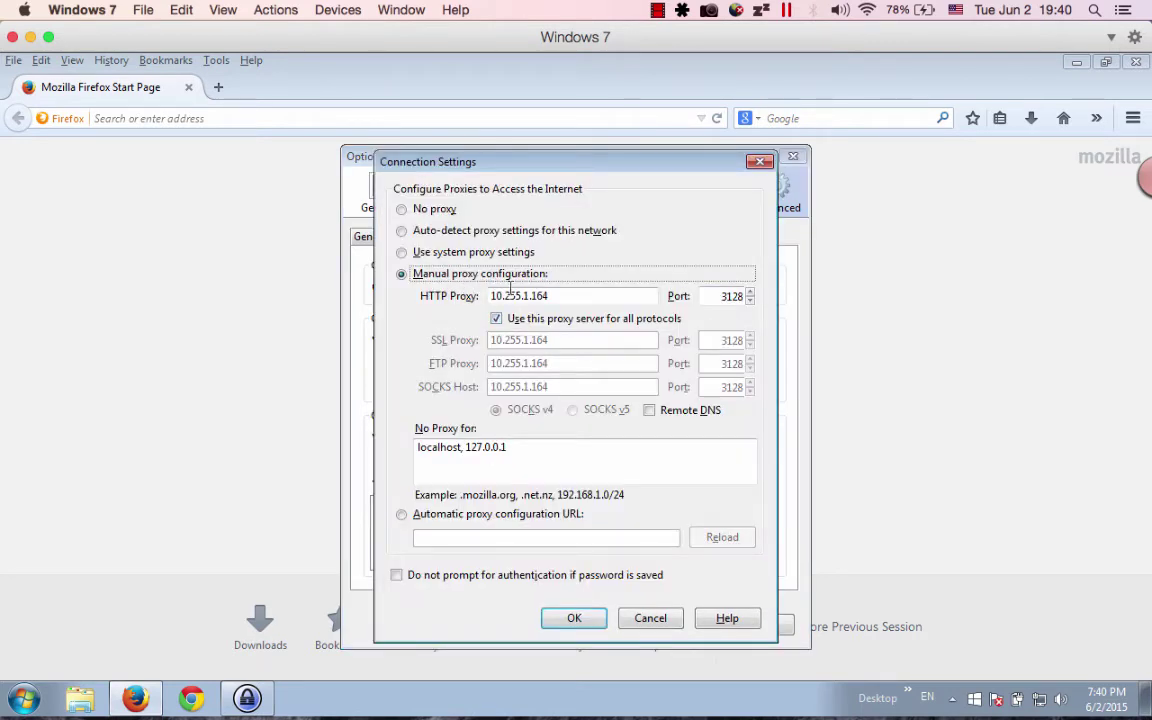
{"action": "type", "text": "10."}
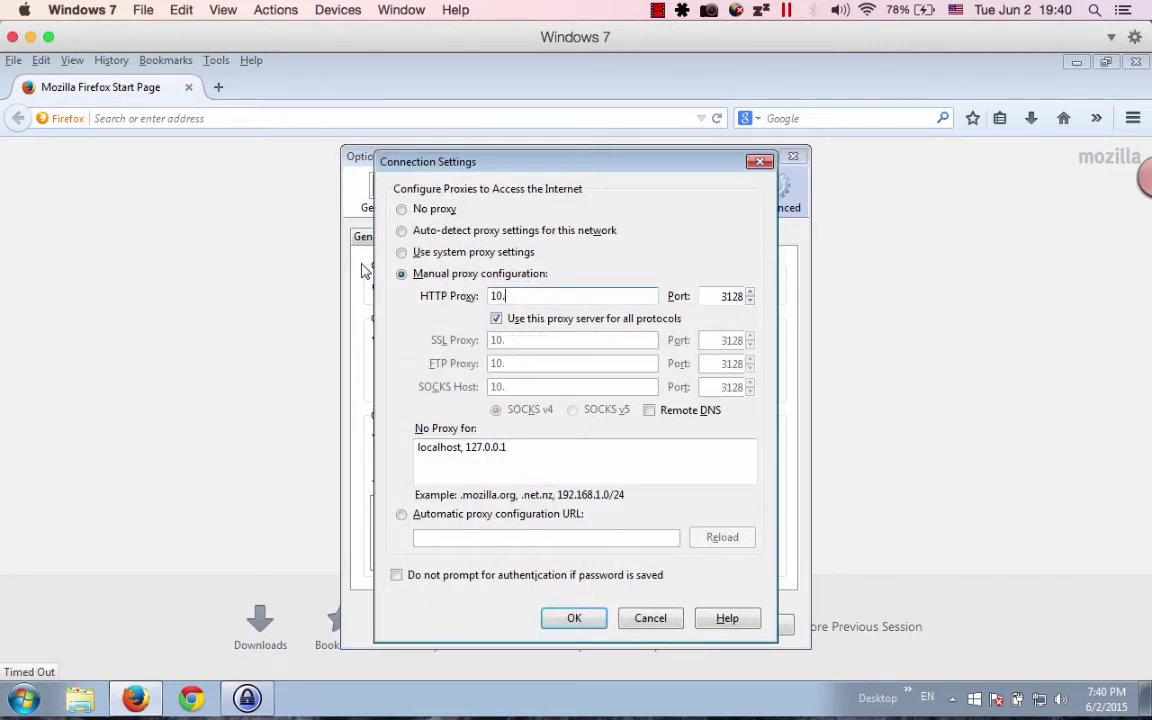
{"action": "type", "text": "92.168"}
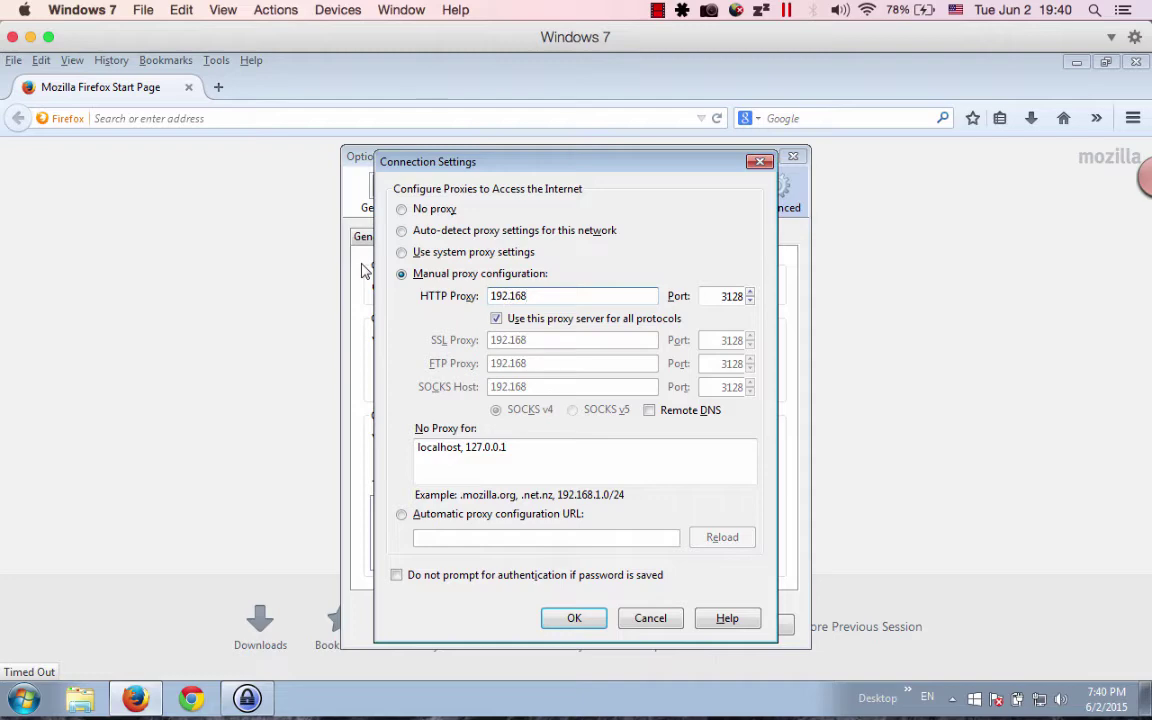
{"action": "type", "text": ".50"}
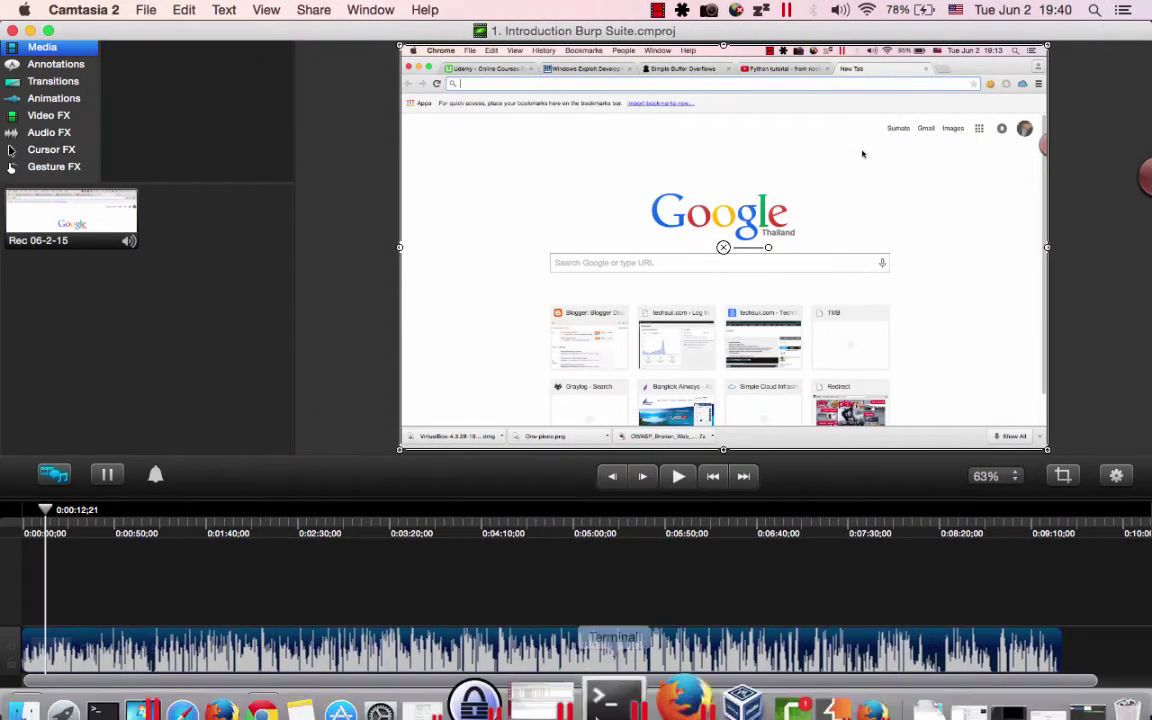
Move to the Camtasia desktop and show the Parallels Desktop virtual machine list from the Dock.
{"action": "key", "text": "ctrl+Right"}
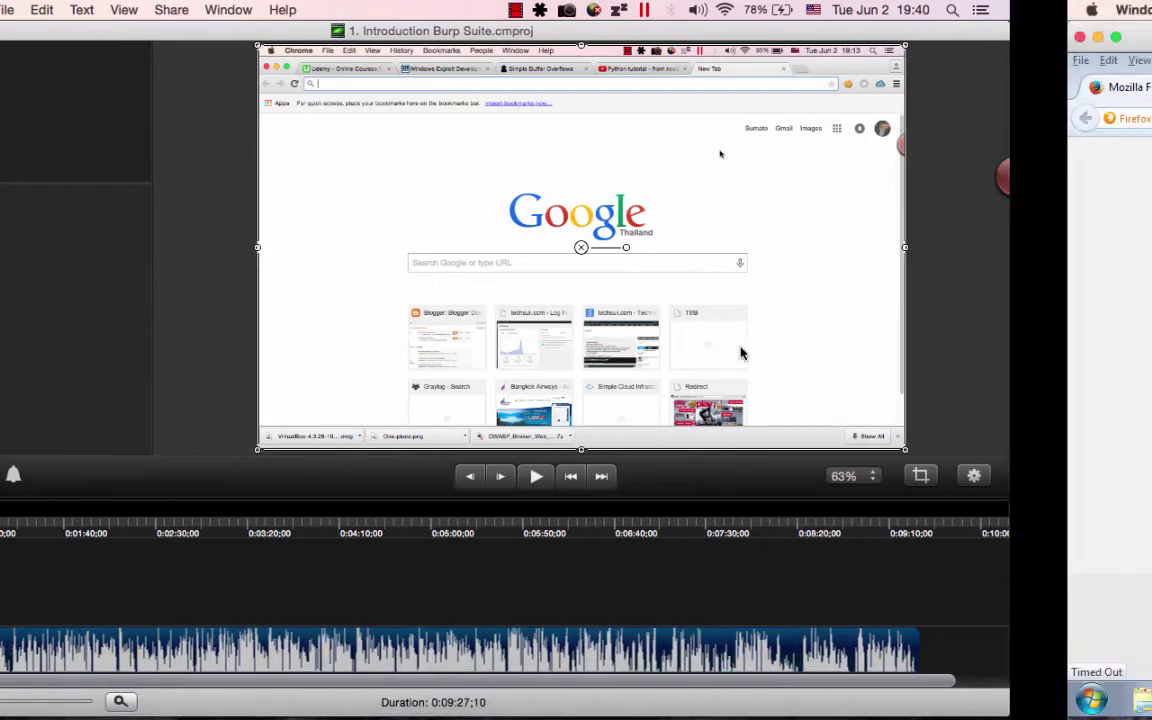
{"action": "key", "text": "ctrl+Up"}
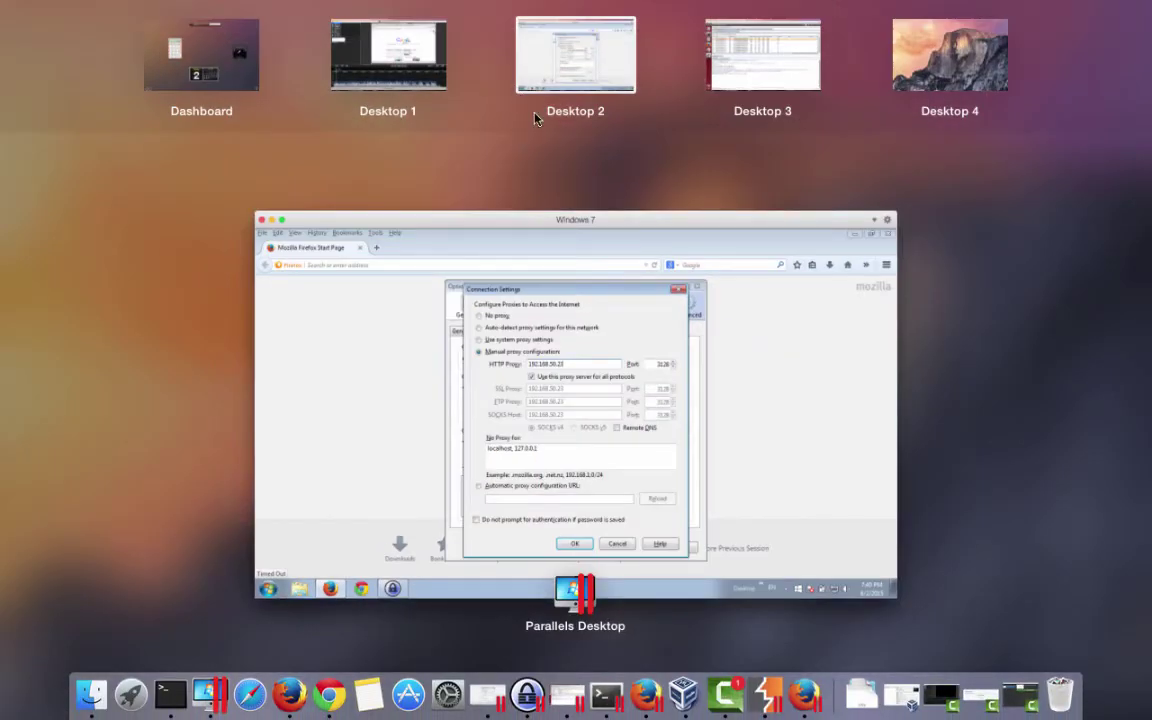
{"action": "left_click", "coordinate": [577, 474]}
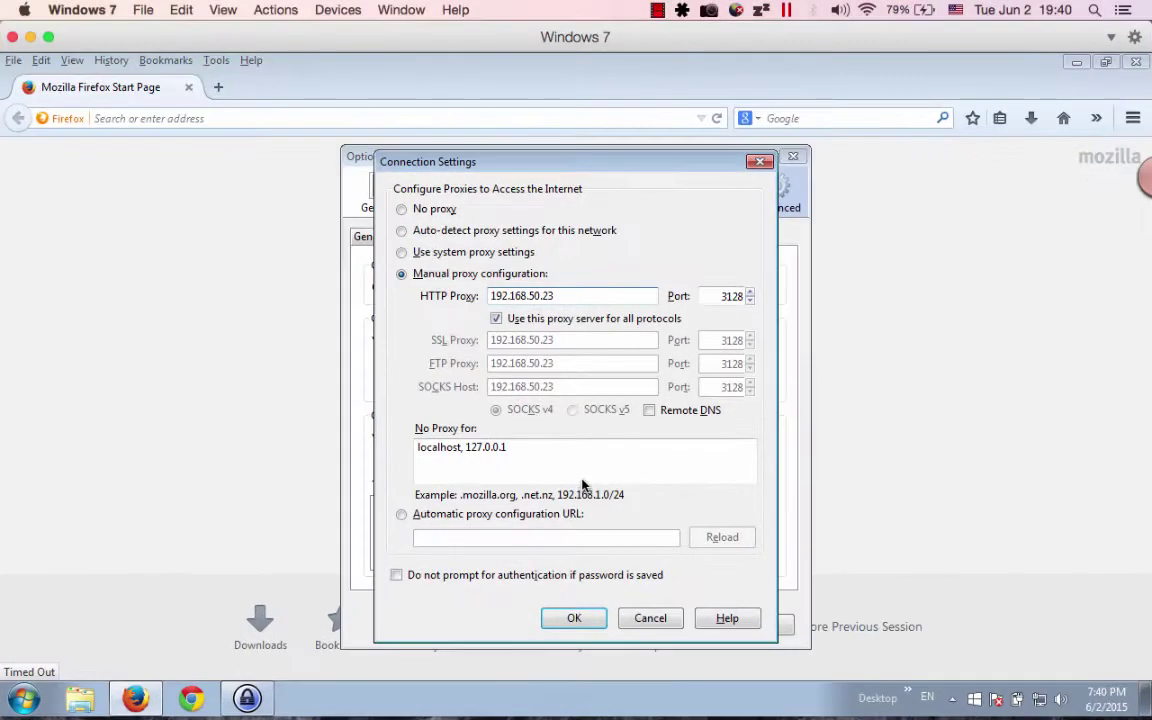
{"action": "key", "text": "ctrl+Left"}
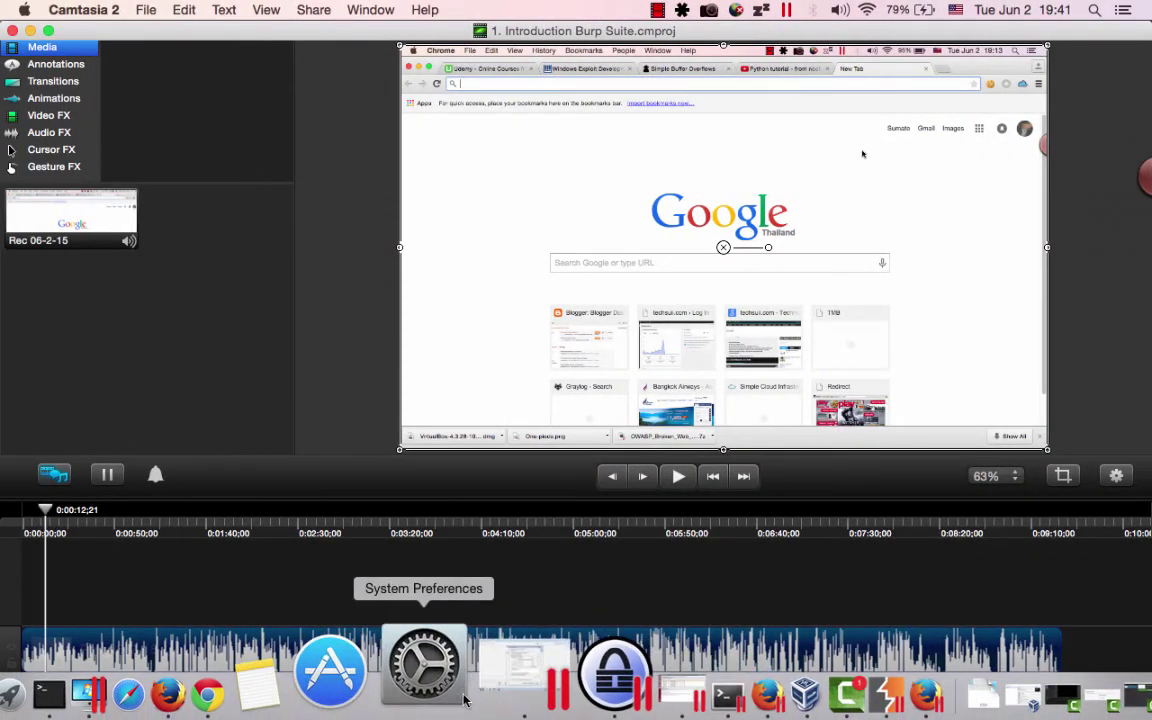
{"action": "right_click", "coordinate": [489, 692]}
{"action": "left_click", "coordinate": [495, 680]}
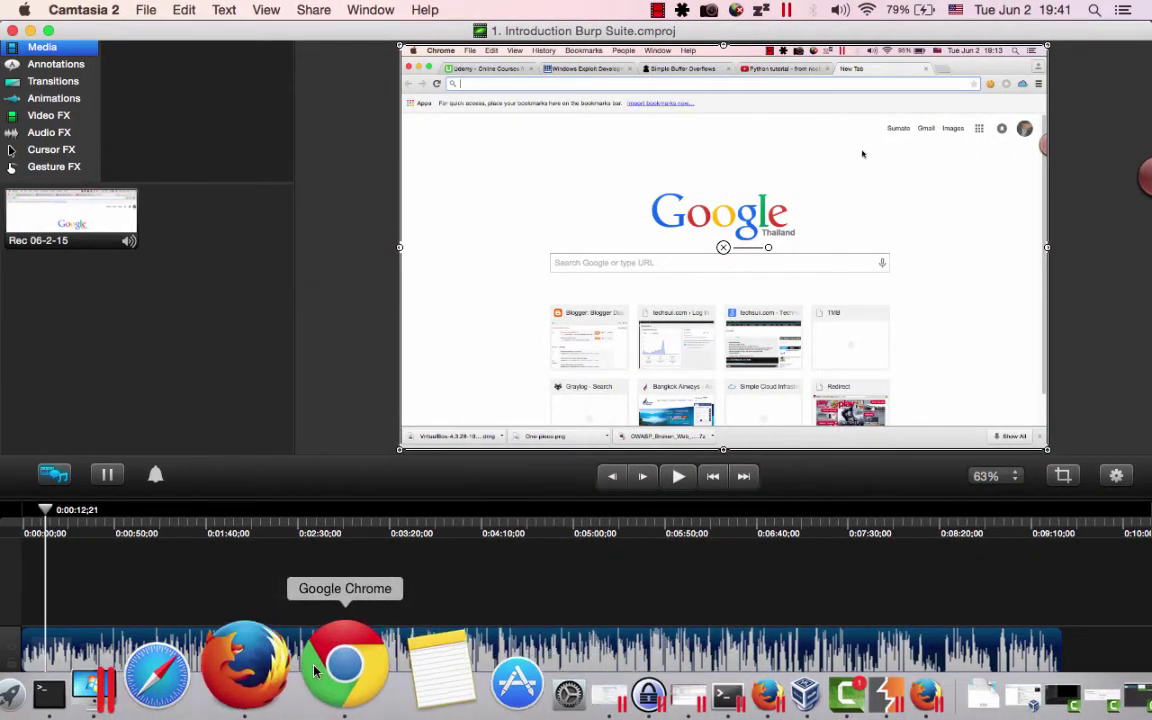
{"action": "right_click", "coordinate": [220, 658]}
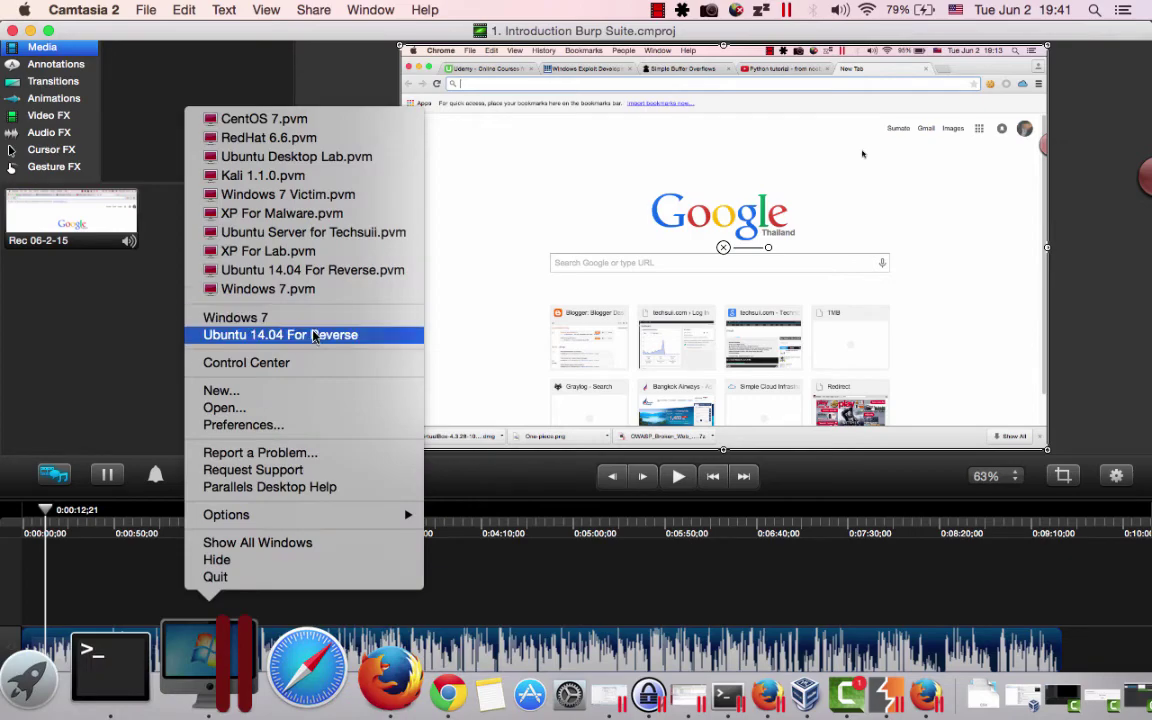
Switch to the Ubuntu 14.04 For Reverse virtual machine in full screen.
{"action": "left_click", "coordinate": [334, 333]}
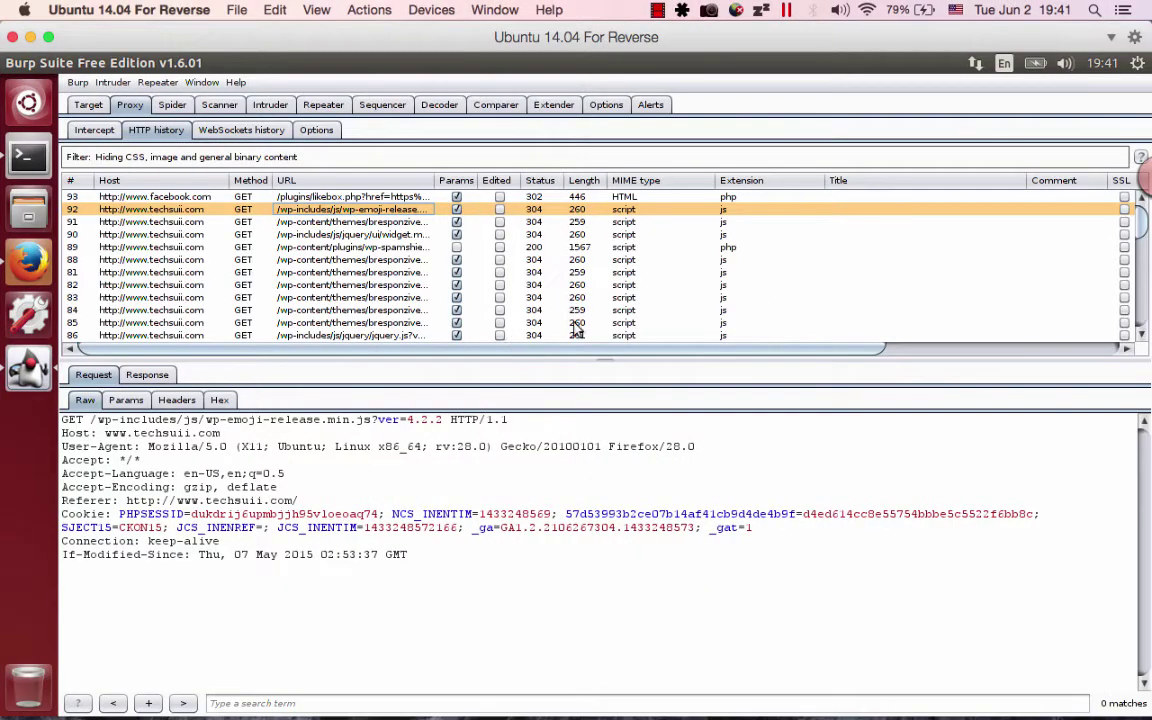
{"action": "key", "text": "ctrl+Up"}
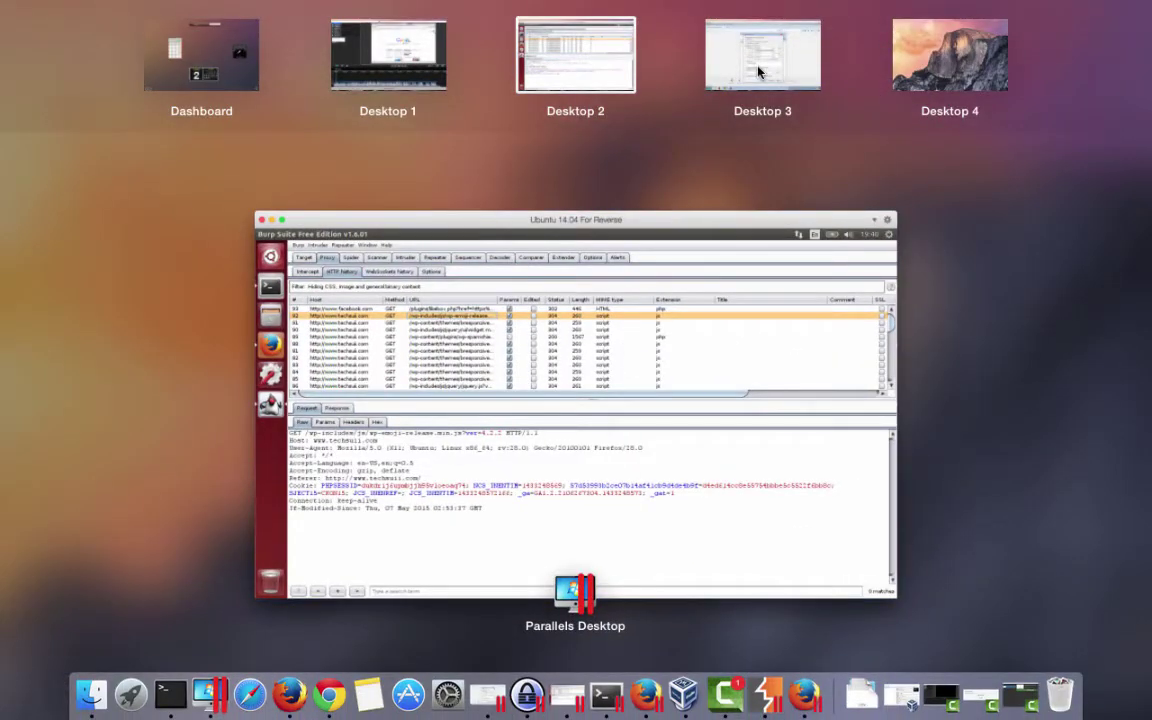
{"action": "left_click", "coordinate": [617, 350]}
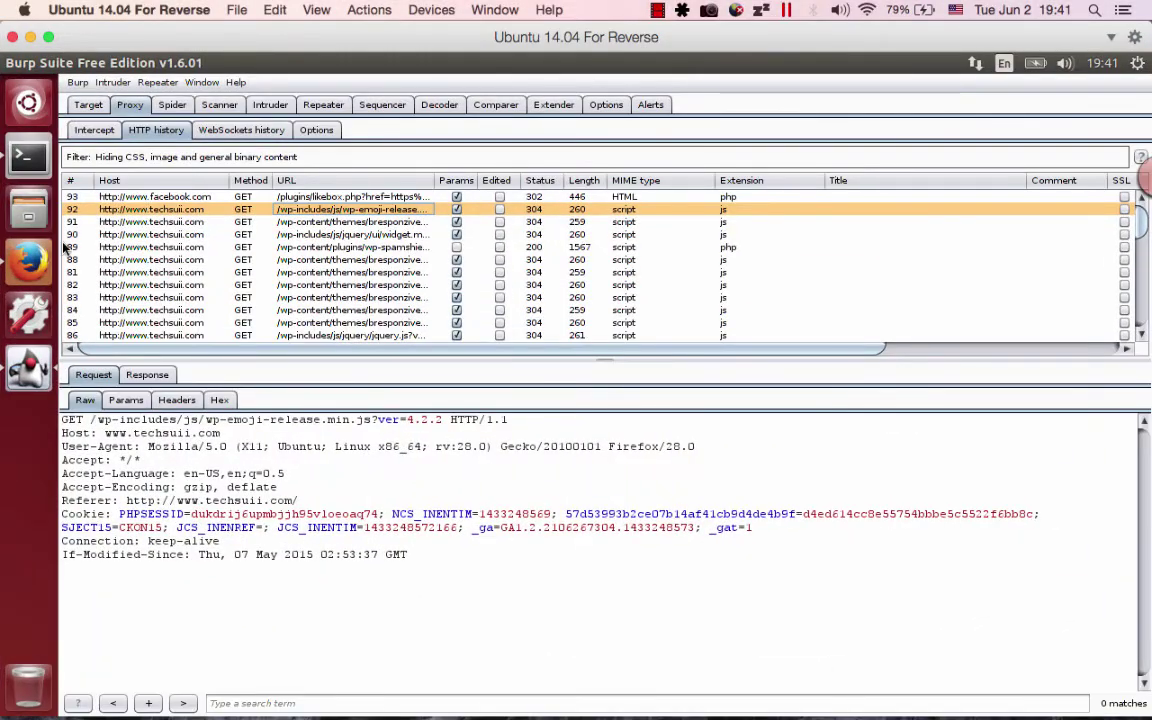
Run ifconfig in Terminal and find eth0's address 192.168.50.235.
{"action": "left_click", "coordinate": [44, 172]}
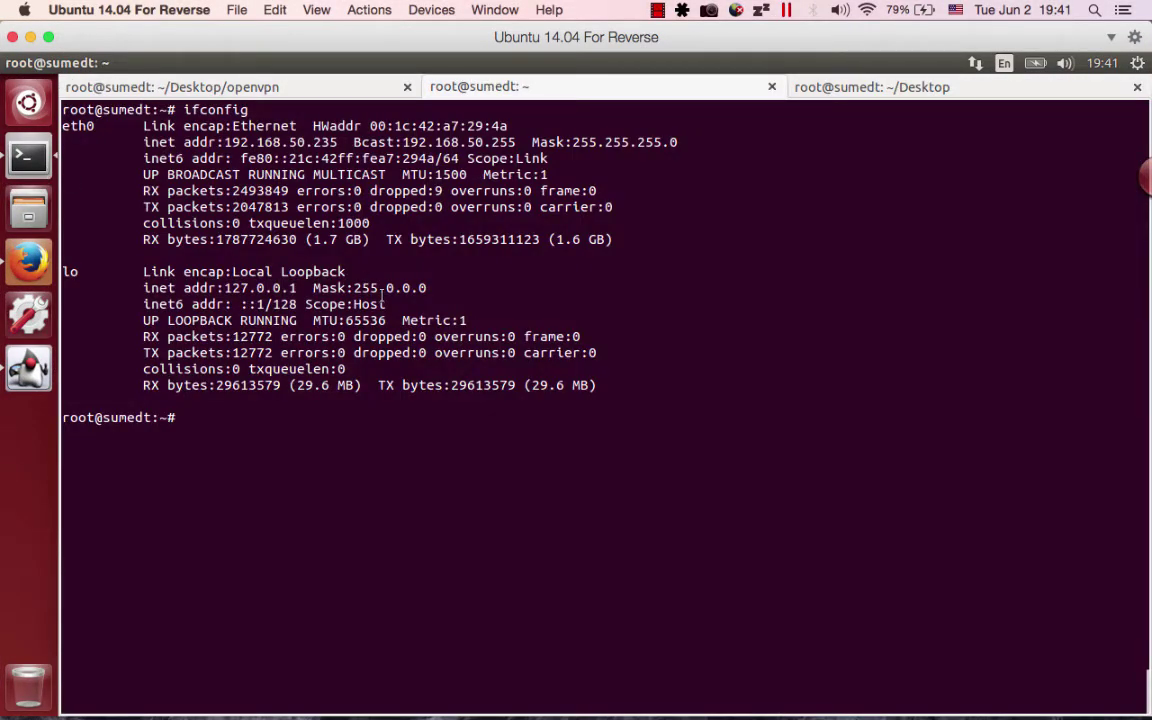
{"action": "type", "text": "ifconfig"}
{"action": "key", "text": "Return"}
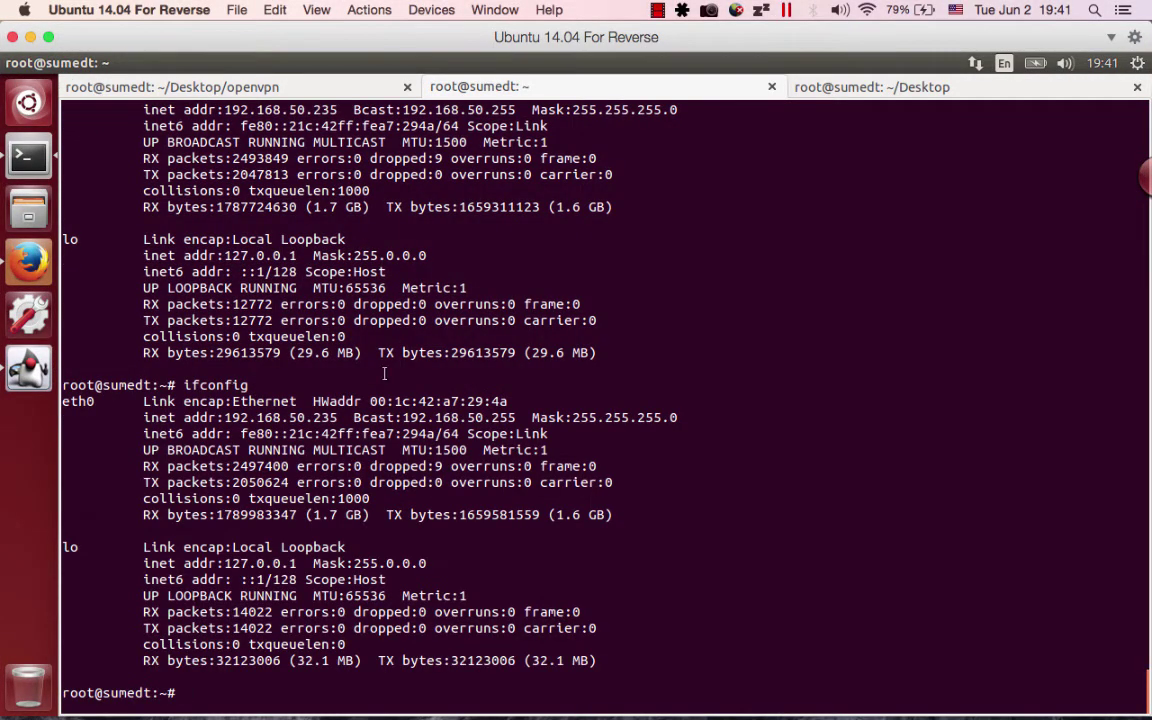
{"action": "double_click", "coordinate": [288, 417]}
{"action": "left_click", "coordinate": [283, 416]}
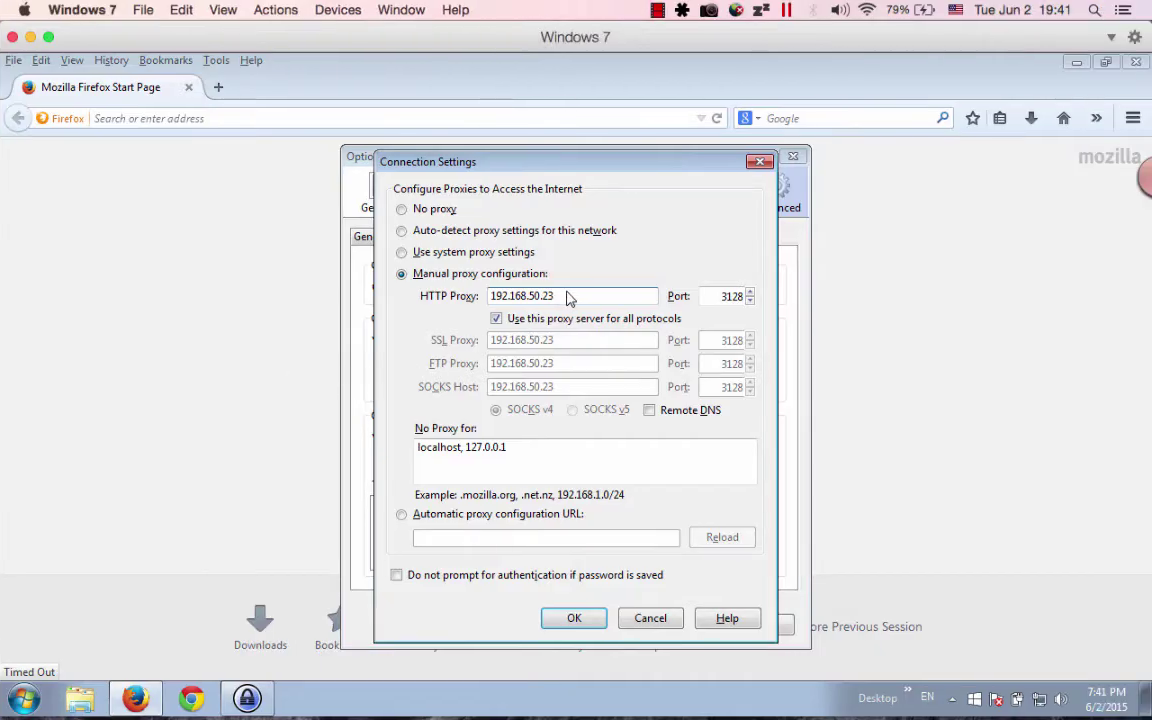
Complete the HTTP proxy as 192.168.50.235 with port 8080 and save the options.
{"action": "type", "text": "5"}
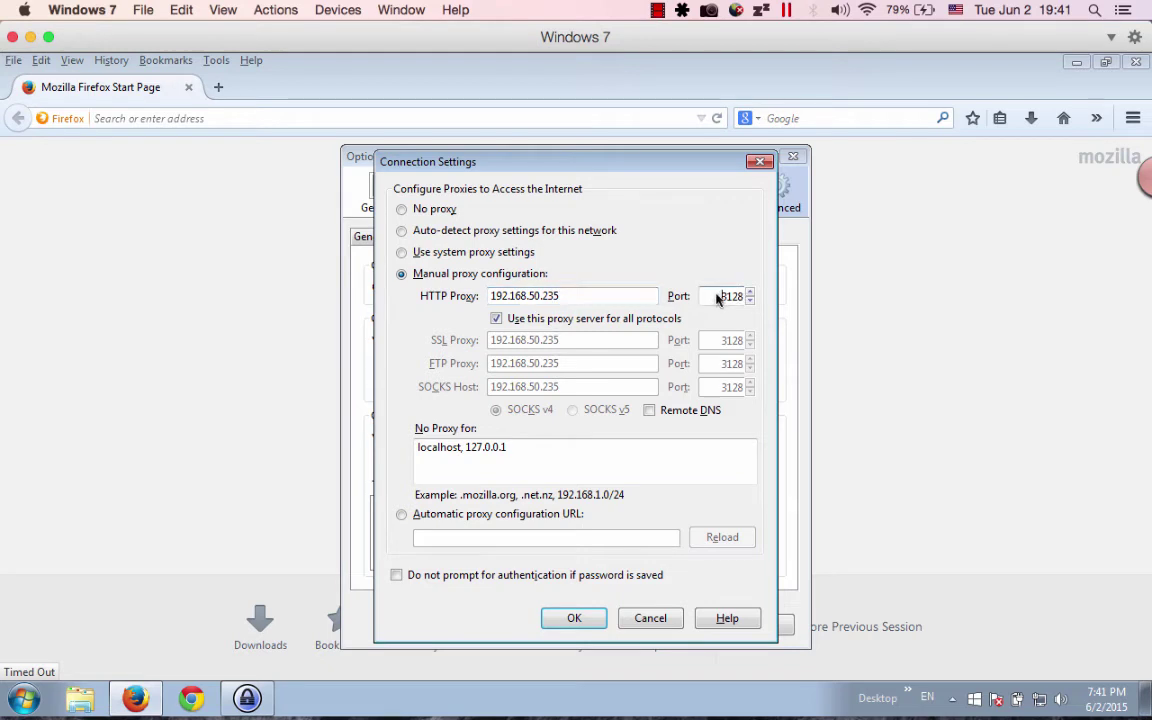
{"action": "double_click", "coordinate": [722, 296]}
{"action": "type", "text": "8080"}
{"action": "left_click", "coordinate": [574, 620]}
{"action": "left_click", "coordinate": [603, 622]}
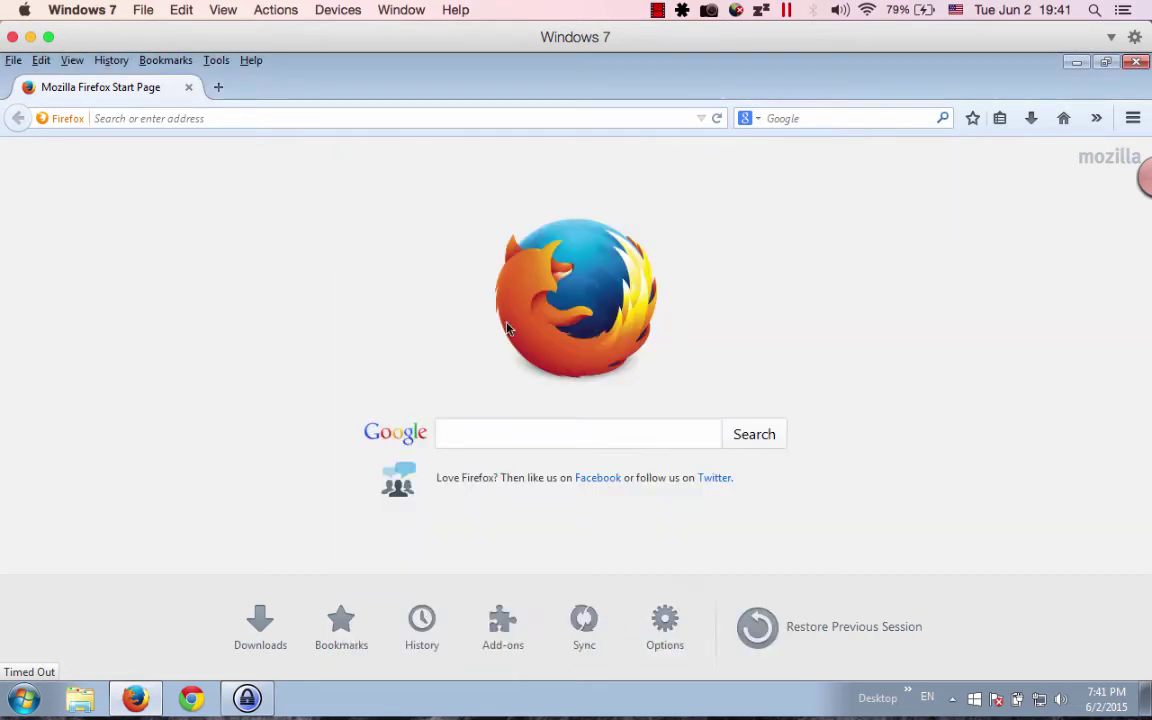
{"action": "left_click", "coordinate": [255, 120]}
{"action": "type", "text": "www.te"}
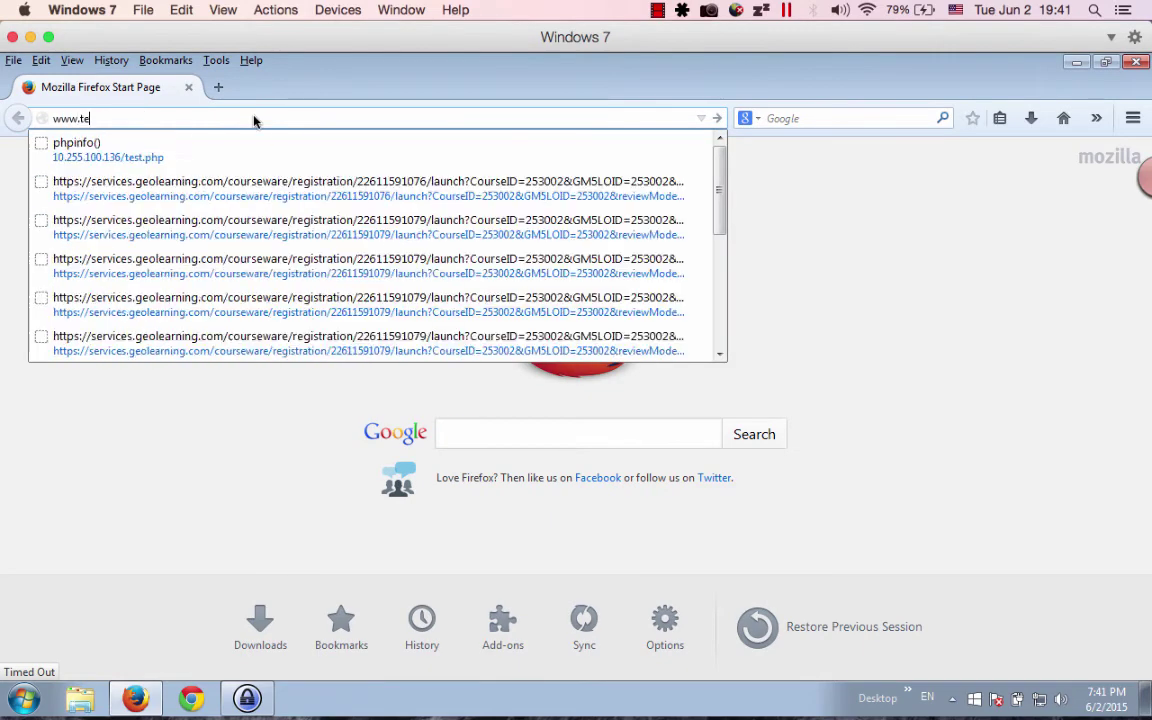
{"action": "type", "text": "chsuii.com"}
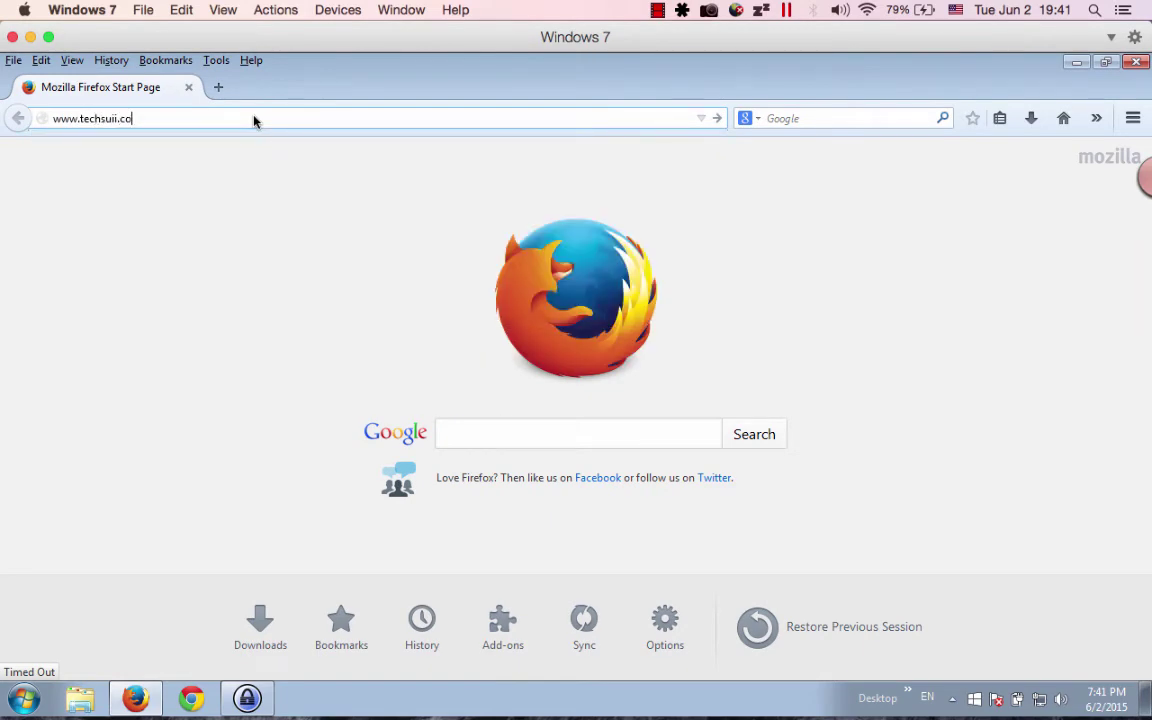
{"action": "key", "text": "Return"}
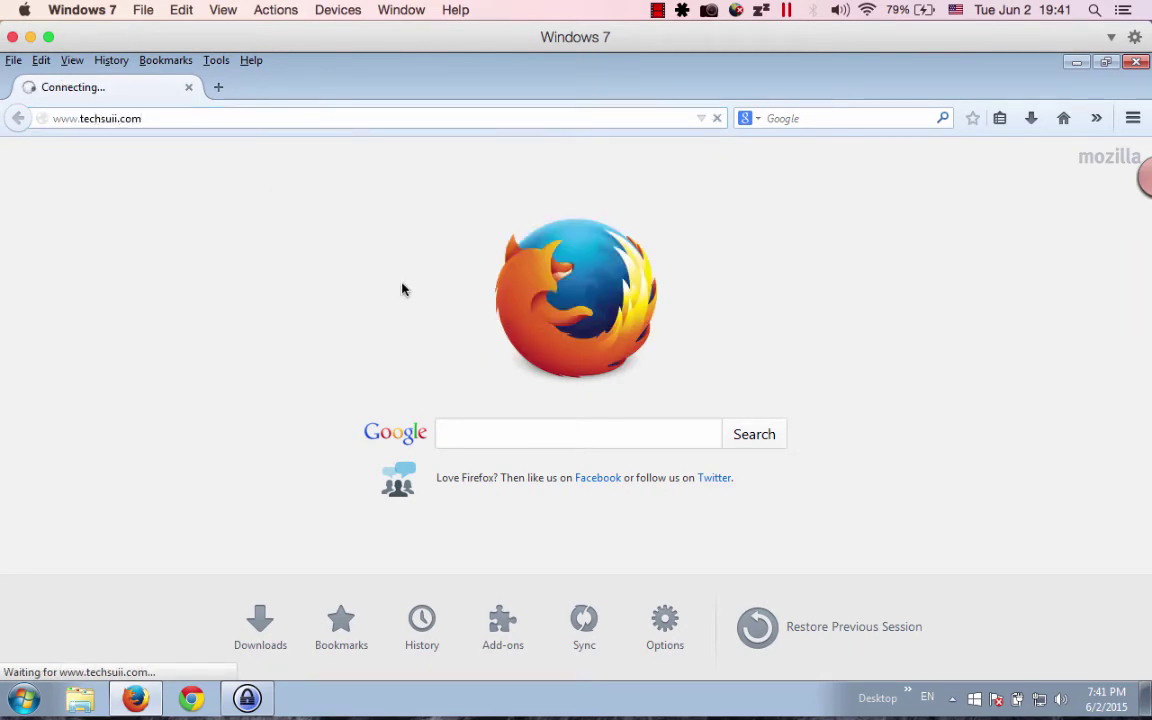
{"action": "key", "text": "ctrl+Left"}
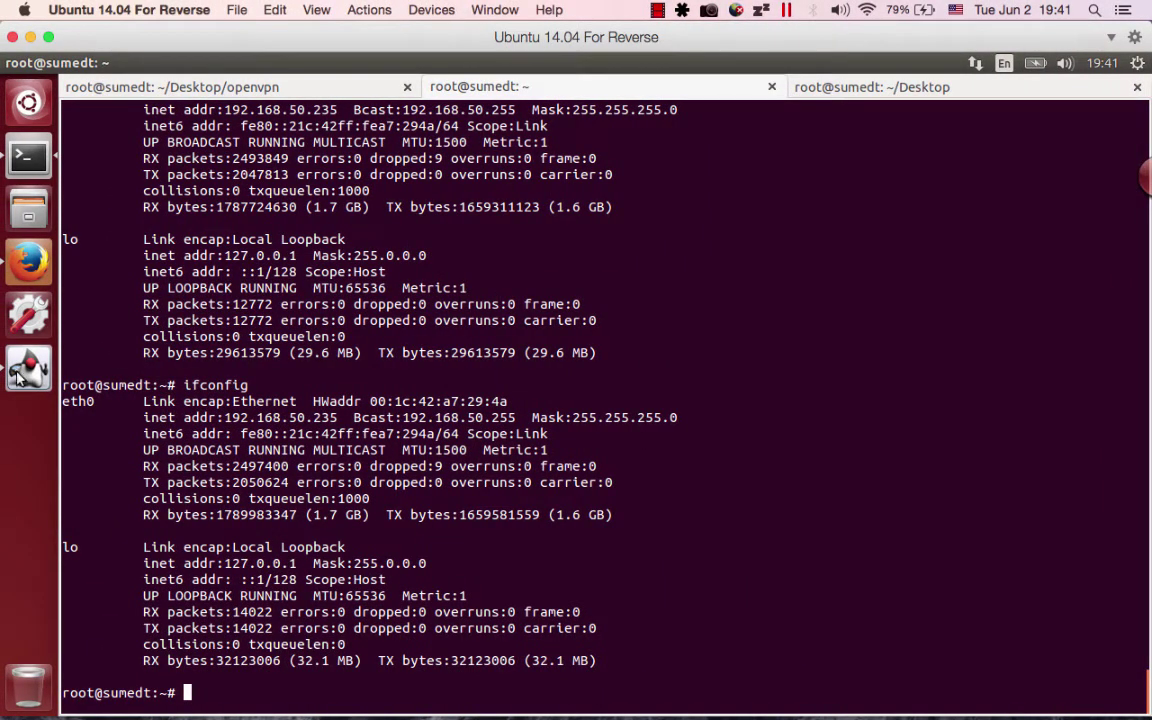
{"action": "left_click", "coordinate": [28, 368]}
{"action": "left_click", "coordinate": [93, 130]}
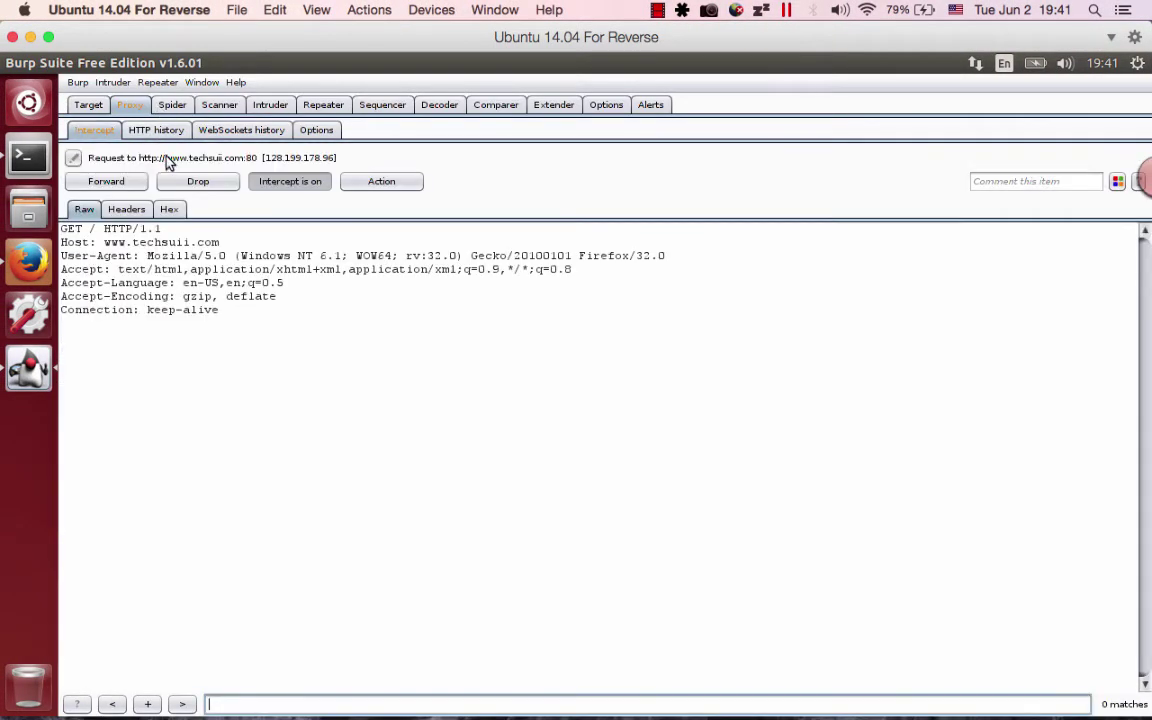
{"action": "left_click_drag", "start_coordinate": [63, 229], "coordinate": [237, 326]}
{"action": "left_click", "coordinate": [237, 326]}
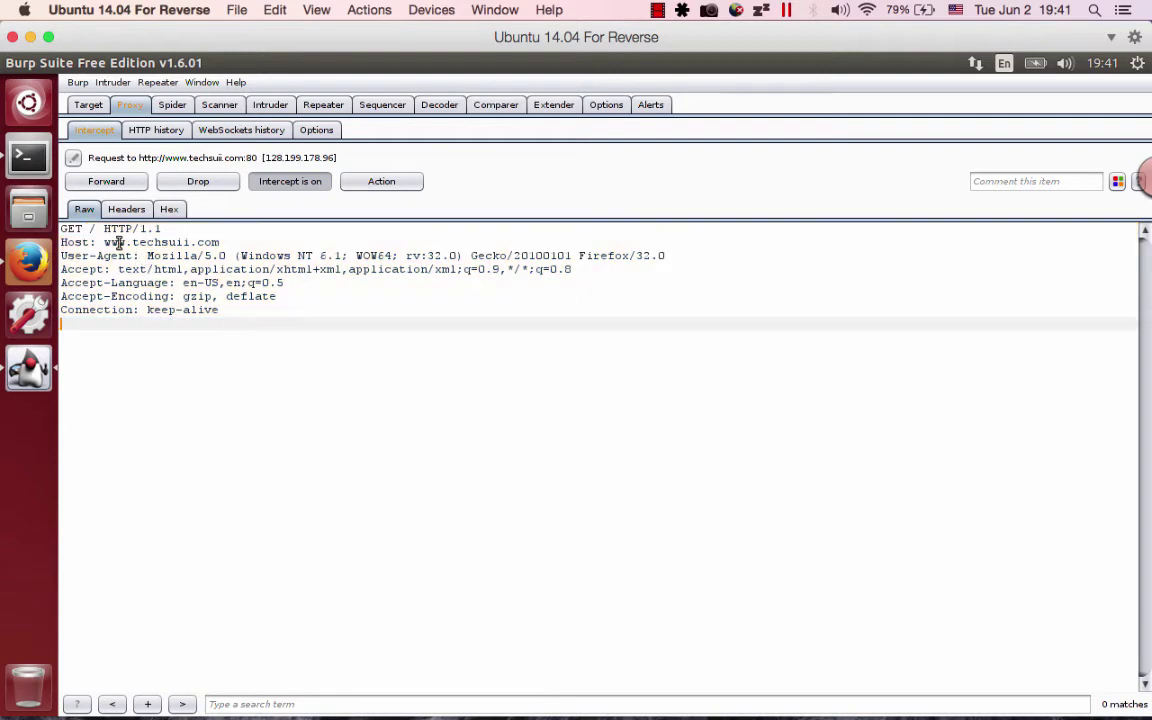
{"action": "left_click", "coordinate": [93, 229]}
{"action": "left_click_drag", "start_coordinate": [105, 242], "coordinate": [221, 242]}
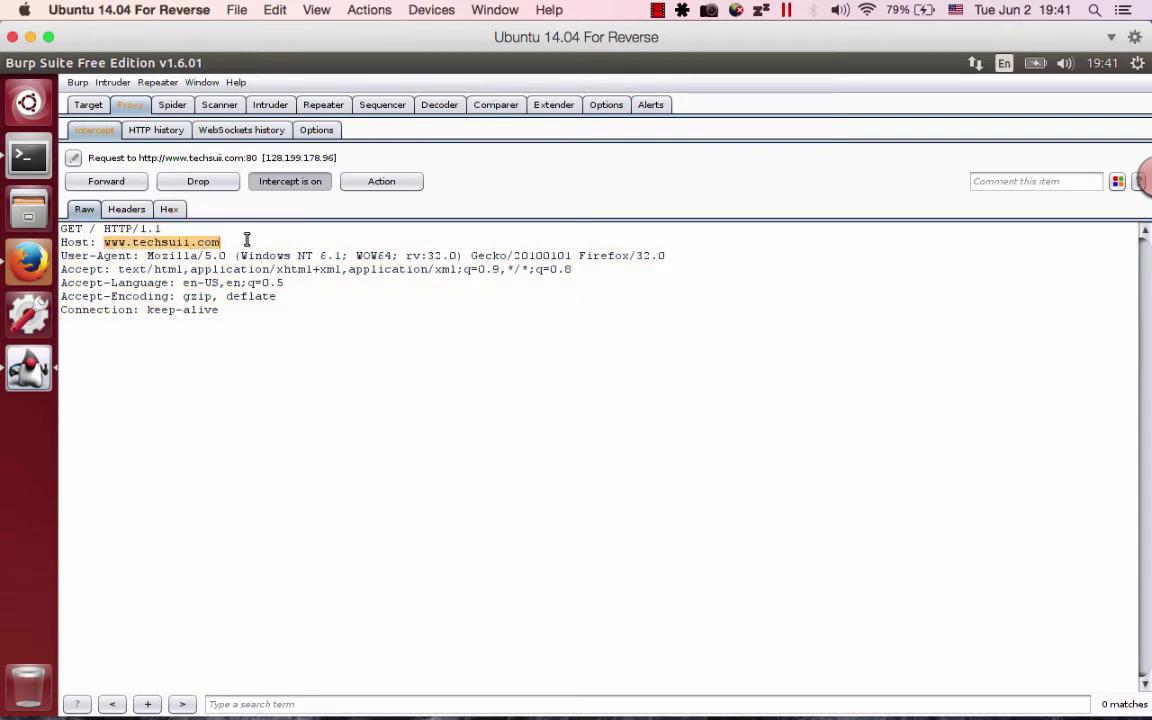
{"action": "type", "text": "test"}
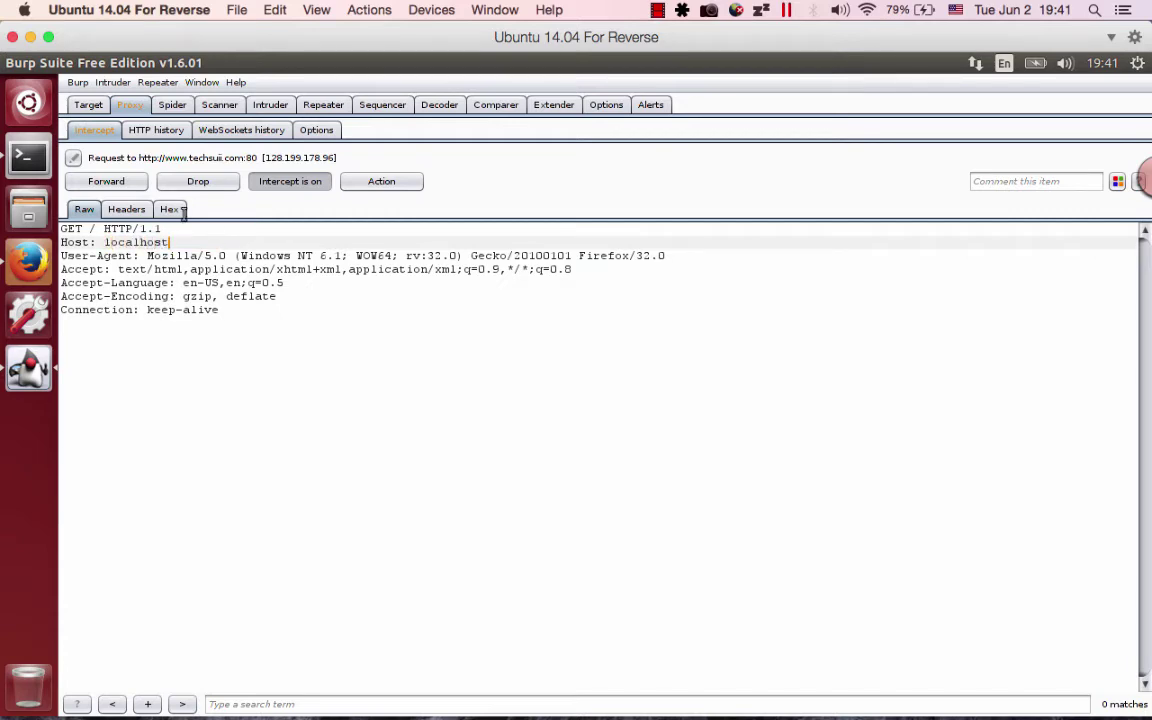
{"action": "left_click", "coordinate": [110, 183]}
{"action": "key", "text": "ctrl+Right"}
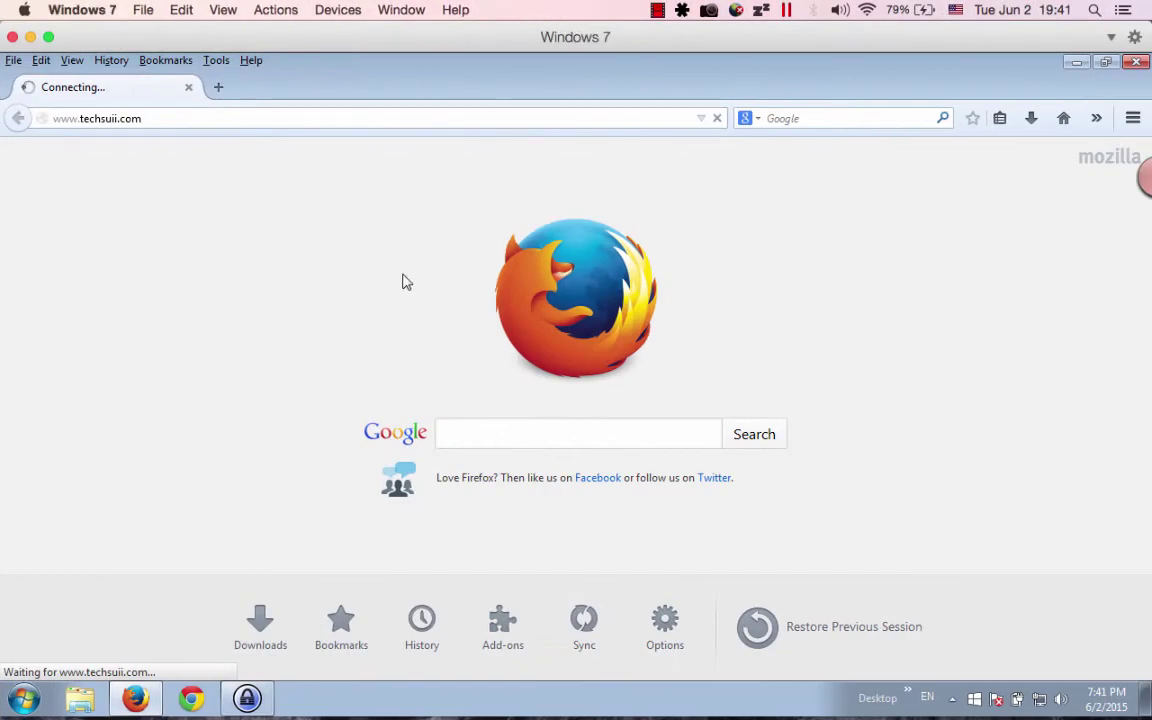
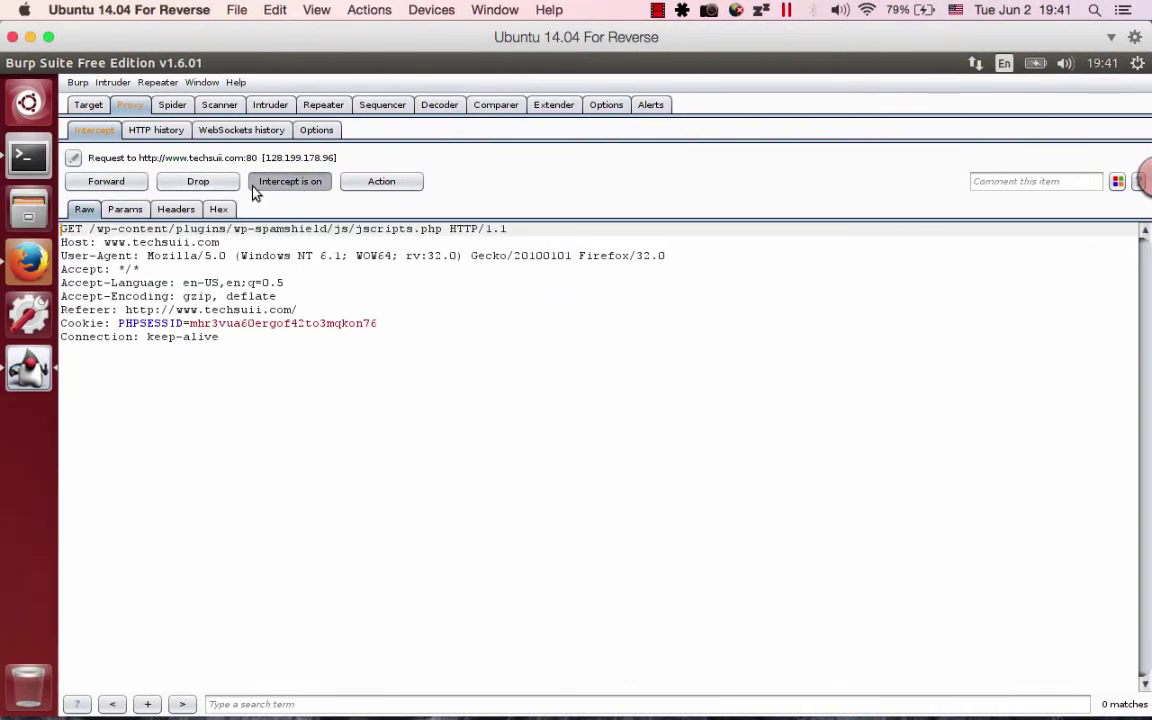
Switch Burp's proxy interception off and check the Windows 7 desktop before returning to Ubuntu.
{"action": "left_click", "coordinate": [256, 185]}
{"action": "key", "text": "ctrl+Right"}
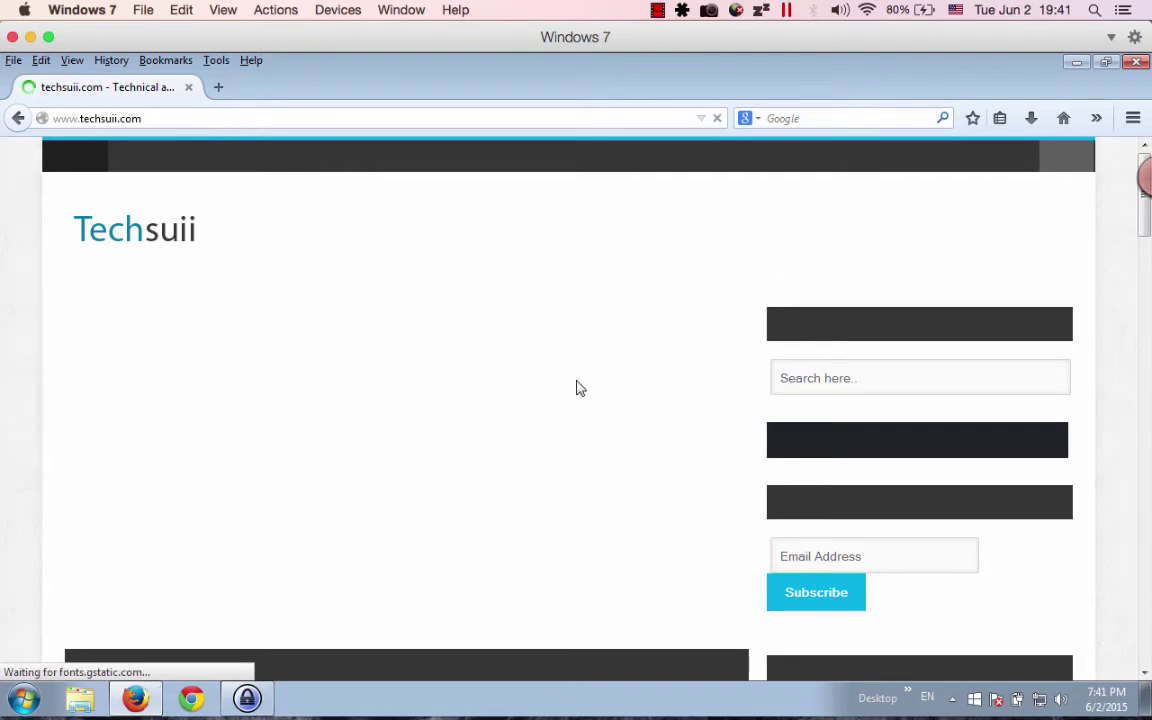
{"action": "key", "text": "ctrl+Left"}
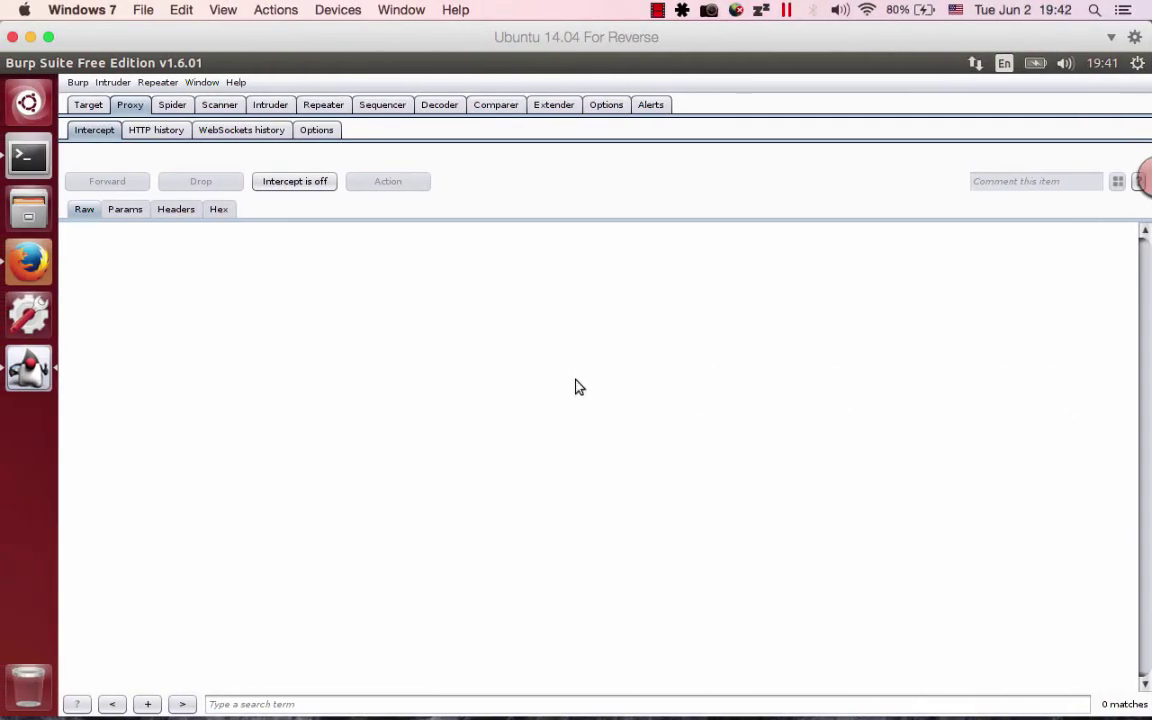
Open Burp's Proxy HTTP history and browse the captured request table.
{"action": "left_click", "coordinate": [142, 133]}
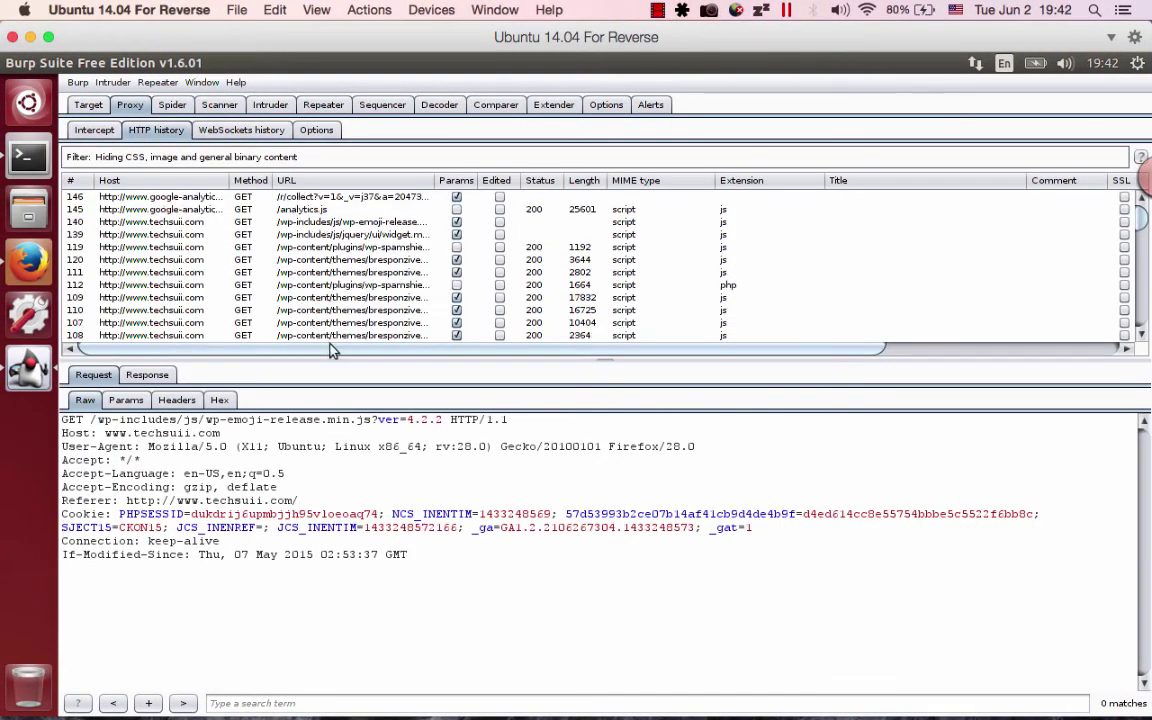
{"action": "scroll", "coordinate": [408, 330], "scroll_direction": "right", "scroll_amount": 3}
{"action": "scroll", "coordinate": [408, 358], "scroll_direction": "right", "scroll_amount": 5}
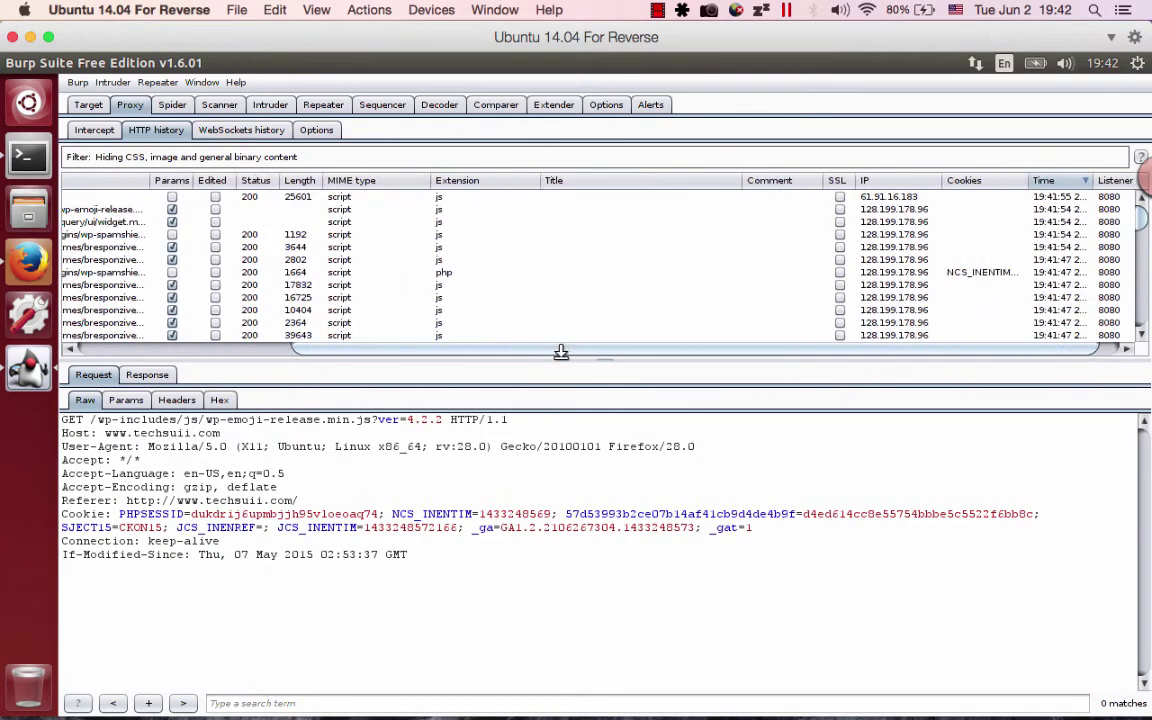
{"action": "right_click", "coordinate": [715, 284]}
{"action": "scroll", "coordinate": [715, 284], "scroll_direction": "up", "scroll_amount": 3}
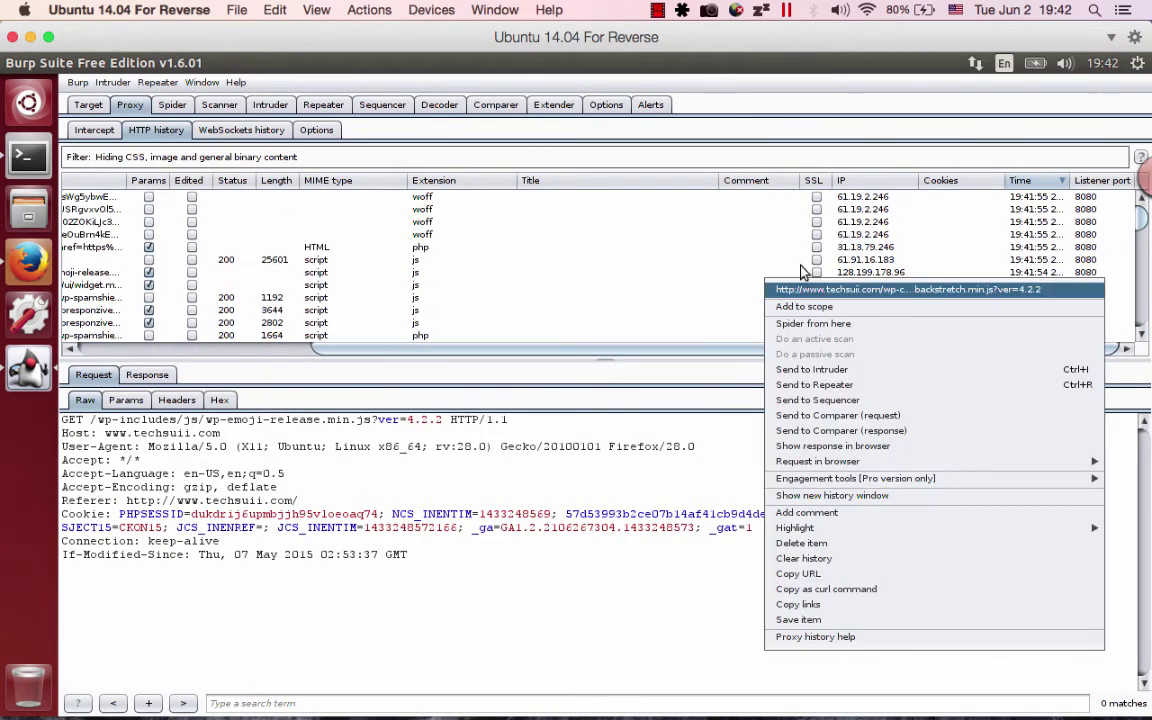
{"action": "key", "text": "Escape"}
{"action": "scroll", "coordinate": [880, 330], "scroll_direction": "up", "scroll_amount": 1}
{"action": "scroll", "coordinate": [880, 320], "scroll_direction": "left", "scroll_amount": 10}
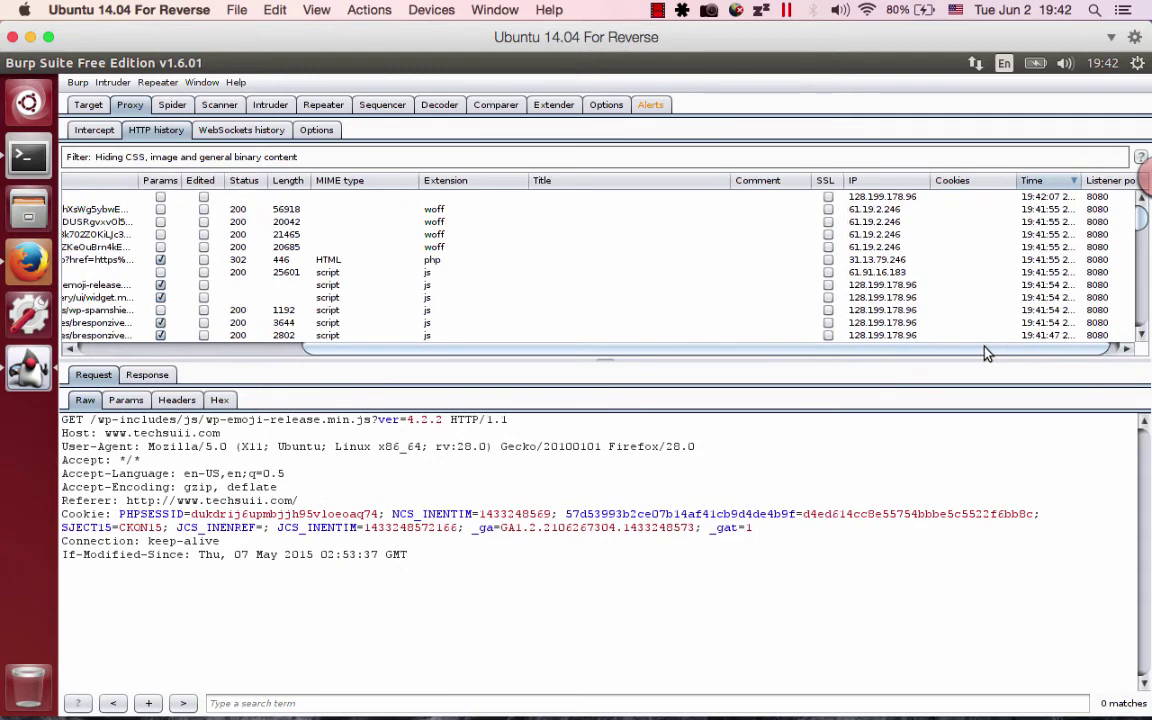
Inspect the fonts.gstatic.com, analytics.js and wp-emoji-release requests, then go to the Windows 7 desktop.
{"action": "left_click", "coordinate": [215, 209]}
{"action": "left_click", "coordinate": [215, 222]}
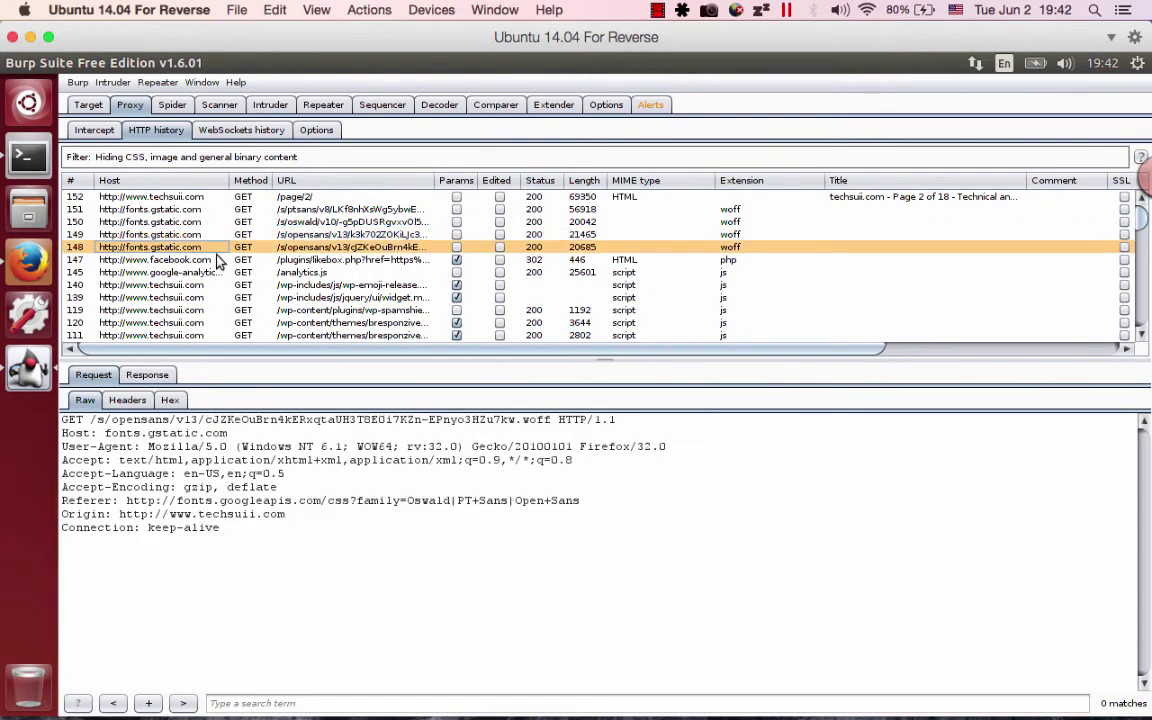
{"action": "left_click", "coordinate": [220, 272]}
{"action": "left_click", "coordinate": [395, 286]}
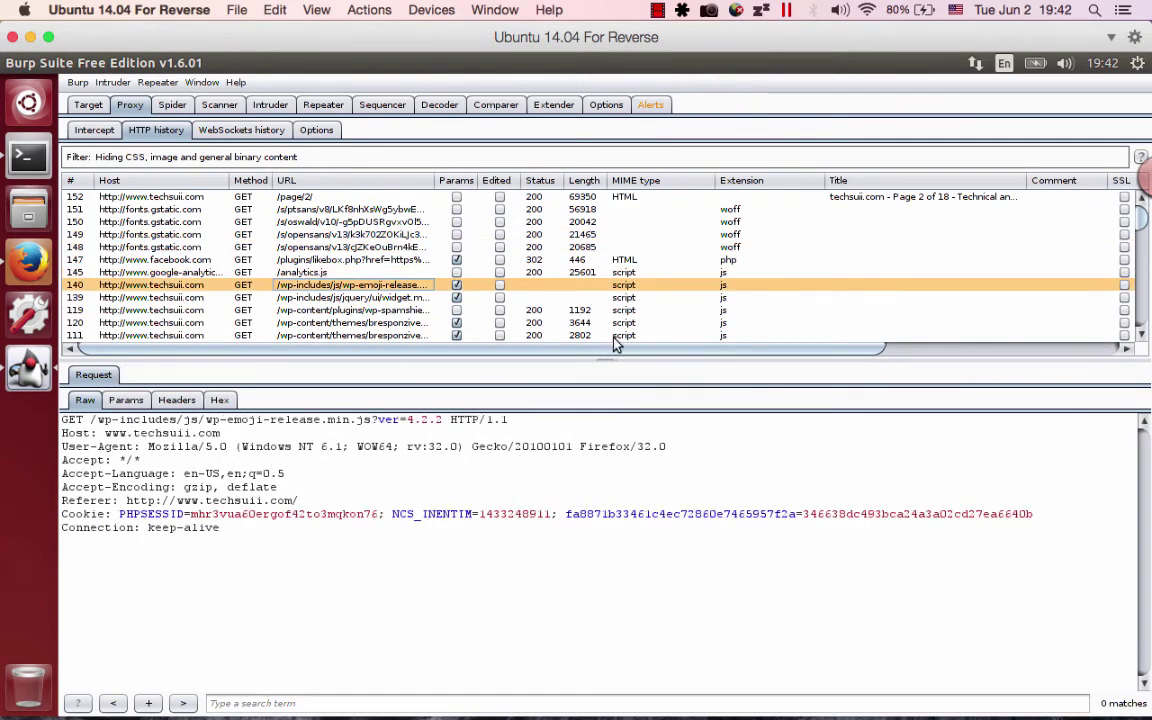
{"action": "left_click", "coordinate": [660, 272]}
{"action": "left_click_drag", "start_coordinate": [675, 349], "coordinate": [955, 362]}
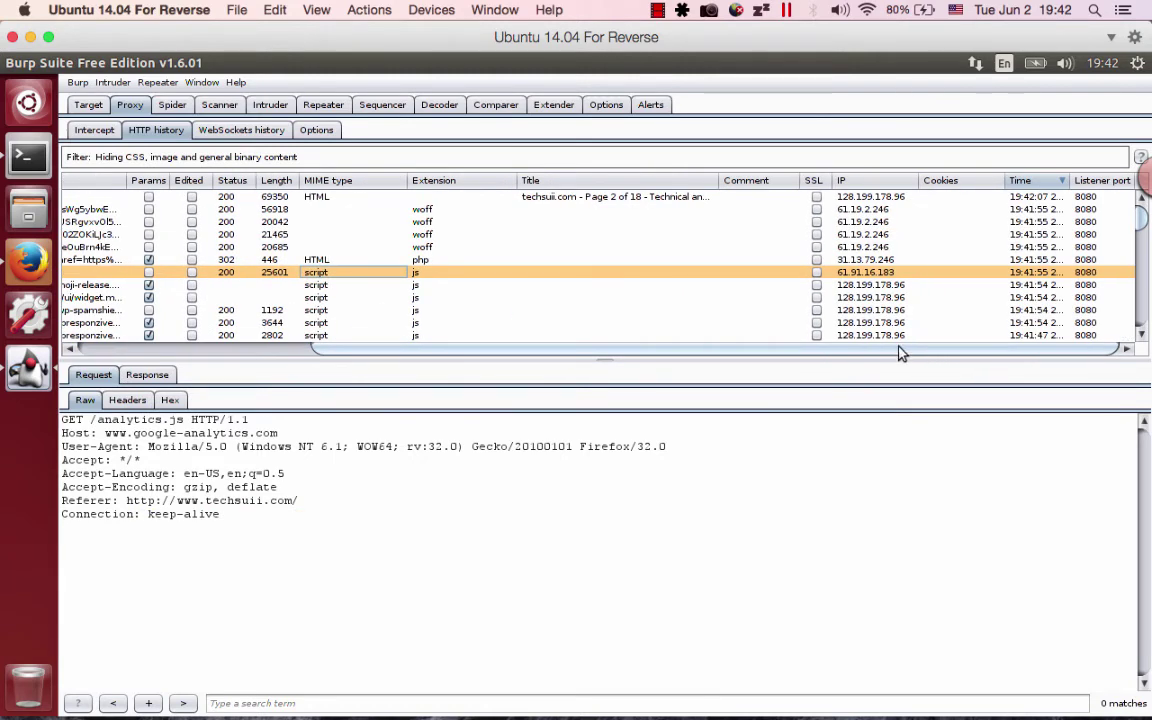
{"action": "left_click_drag", "start_coordinate": [880, 349], "coordinate": [609, 352]}
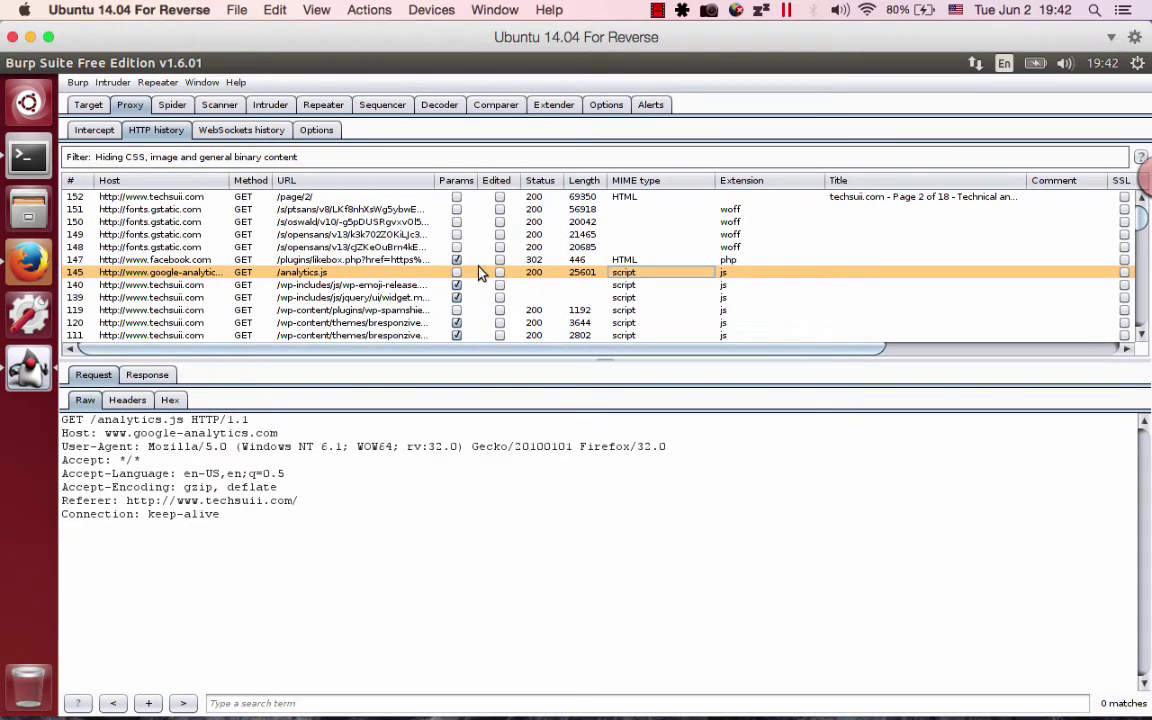
{"action": "key", "text": "ctrl+Right"}
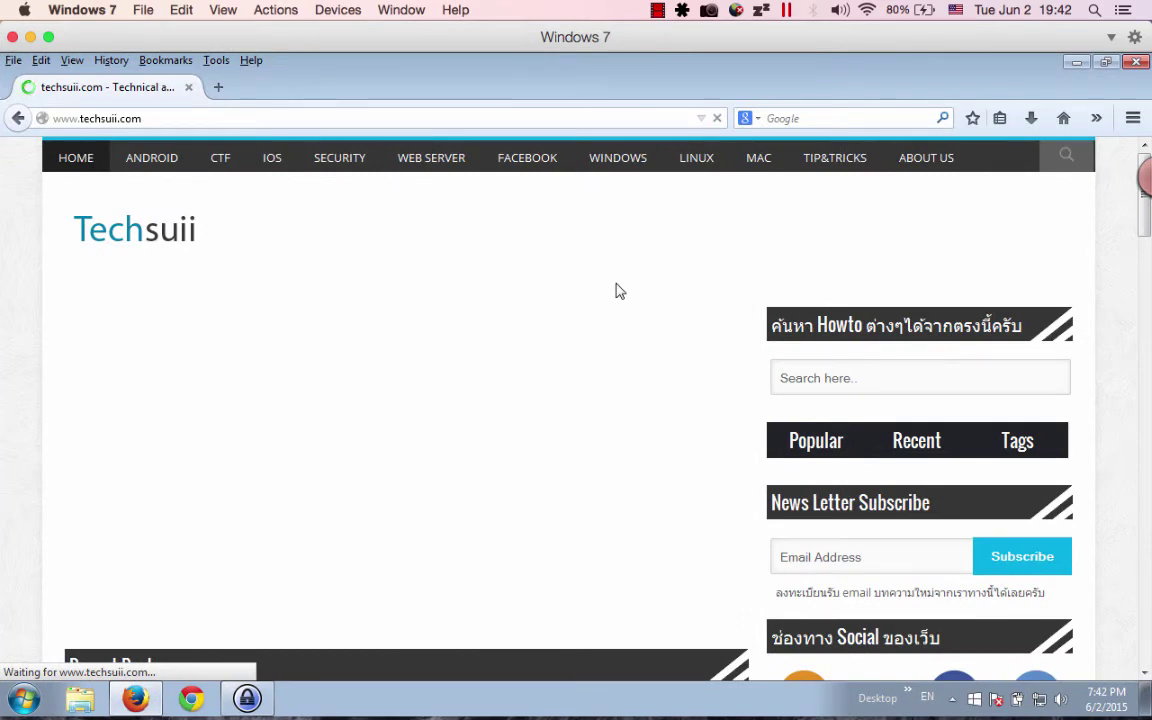
{"action": "key", "text": "ctrl+Left"}
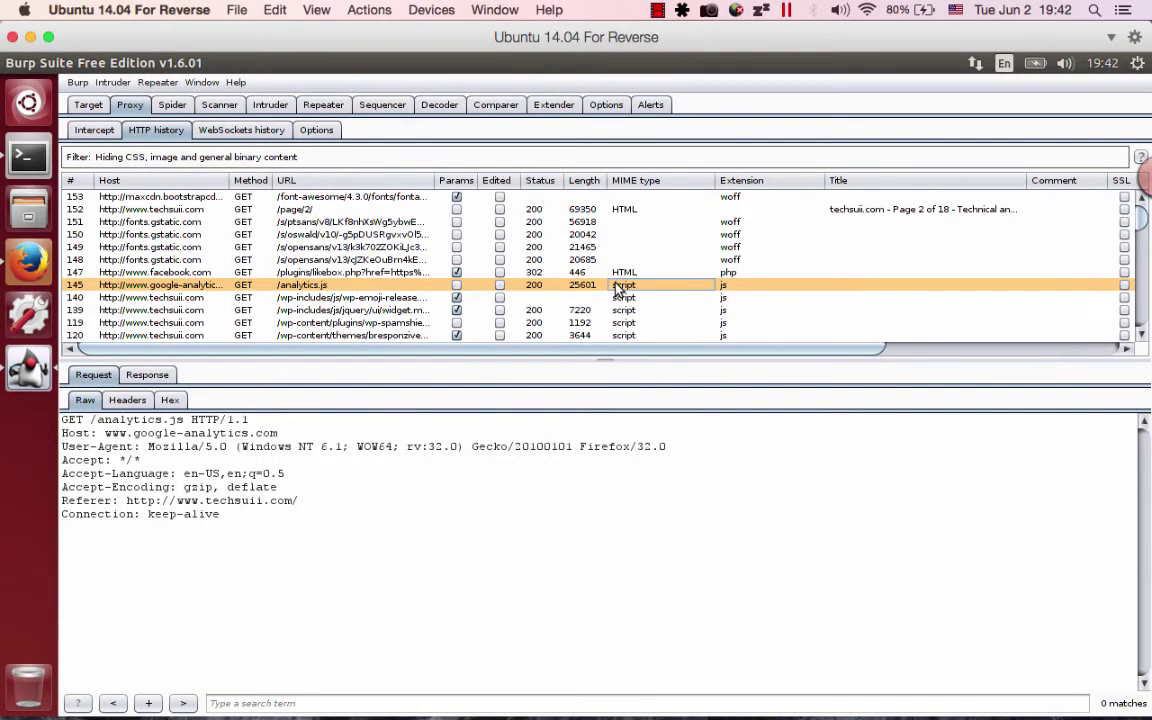
{"action": "key", "text": "ctrl+Right"}
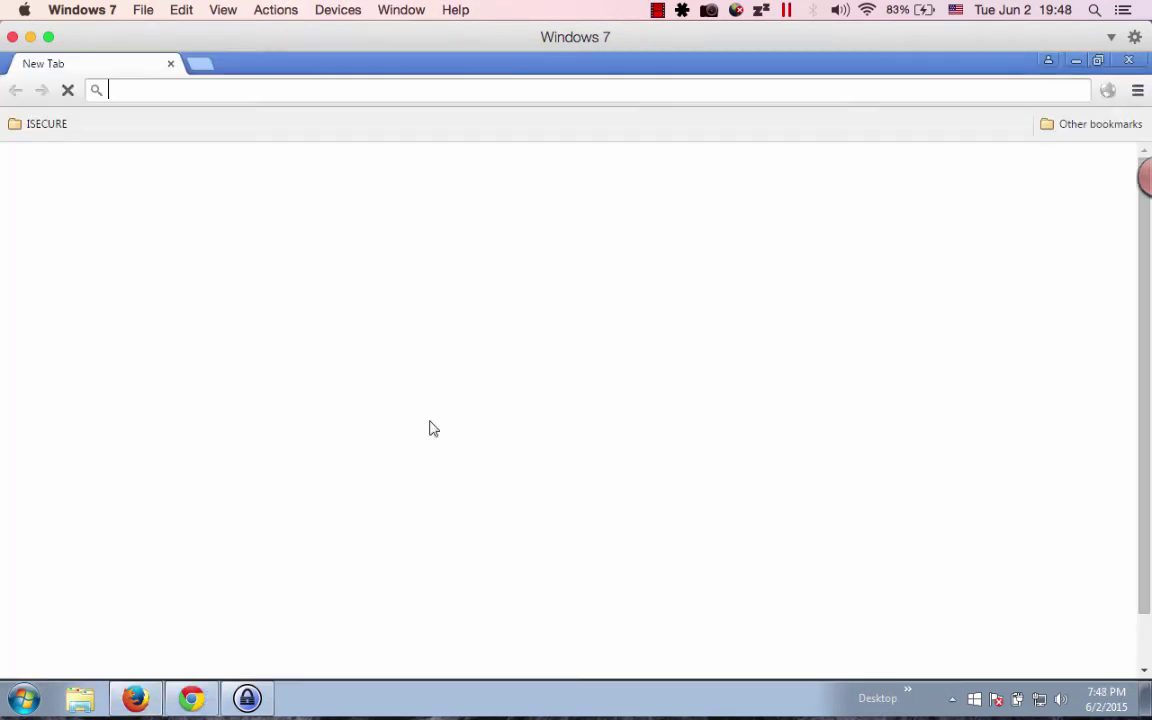
Open Chrome's settings and reveal the advanced settings.
{"action": "left_click", "coordinate": [1137, 92]}
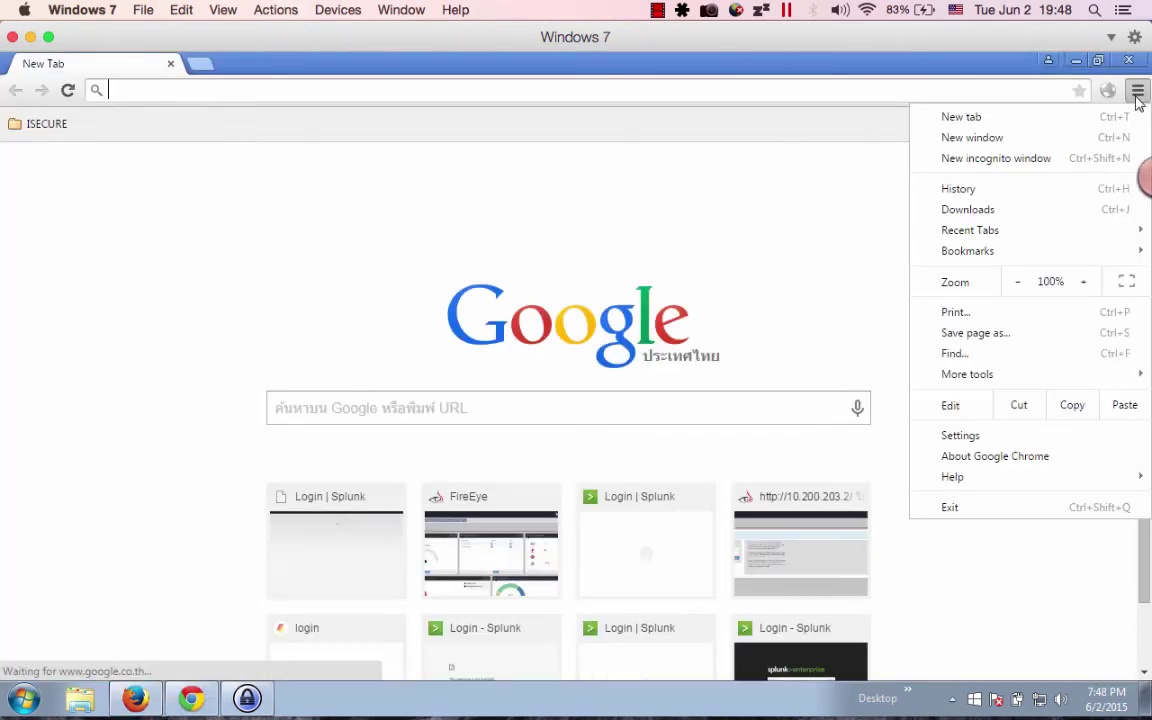
{"action": "left_click", "coordinate": [995, 437]}
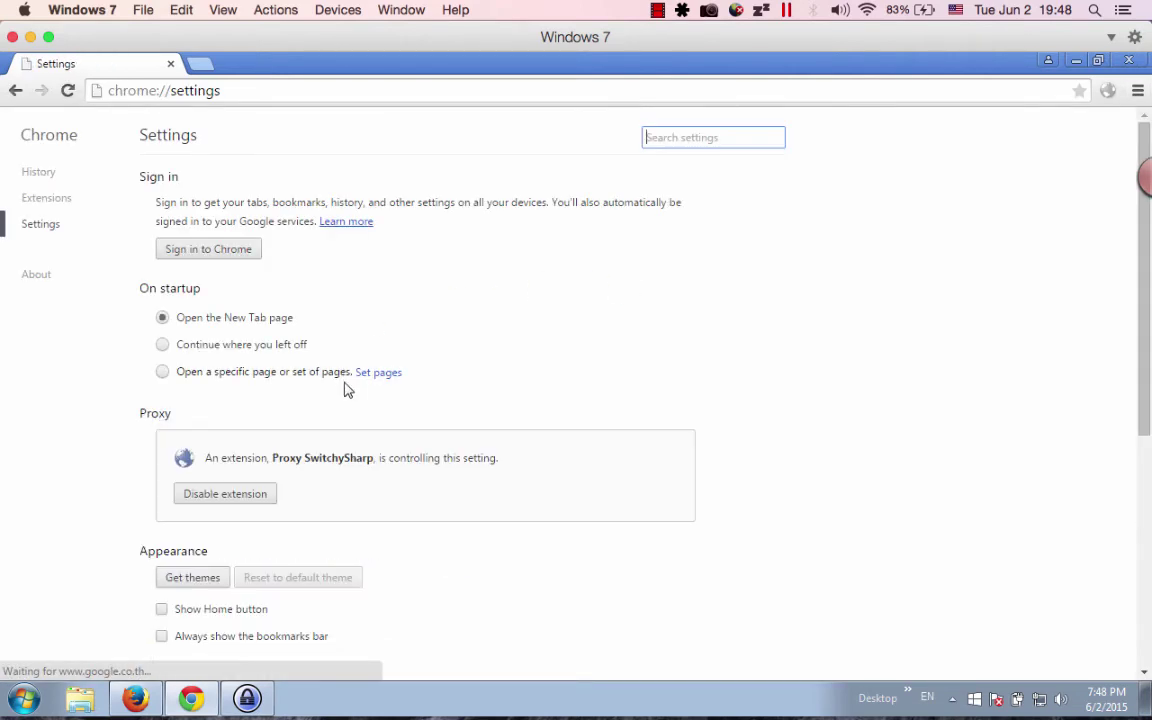
{"action": "scroll", "coordinate": [345, 388], "scroll_direction": "down", "scroll_amount": 5}
{"action": "left_click", "coordinate": [192, 649]}
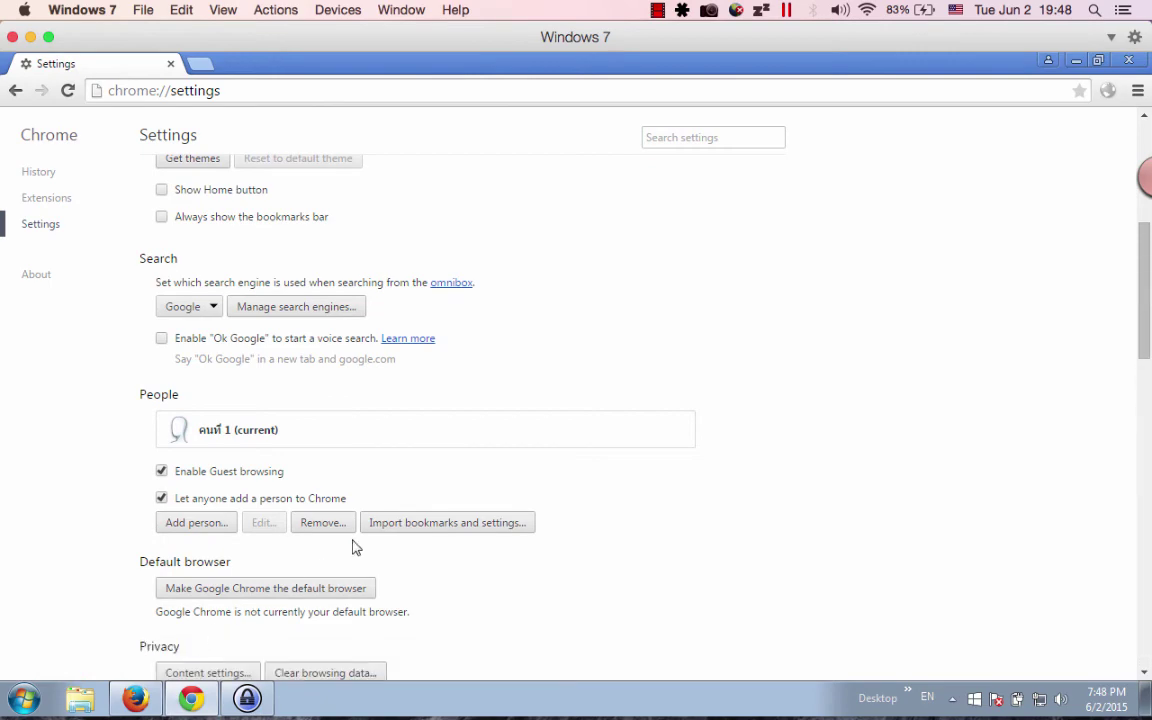
Find the Network section's extension-managed proxy, then bring up SwitchySharp's proxy menu.
{"action": "scroll", "coordinate": [355, 545], "scroll_direction": "down", "scroll_amount": 7}
{"action": "scroll", "coordinate": [355, 545], "scroll_direction": "down", "scroll_amount": 6}
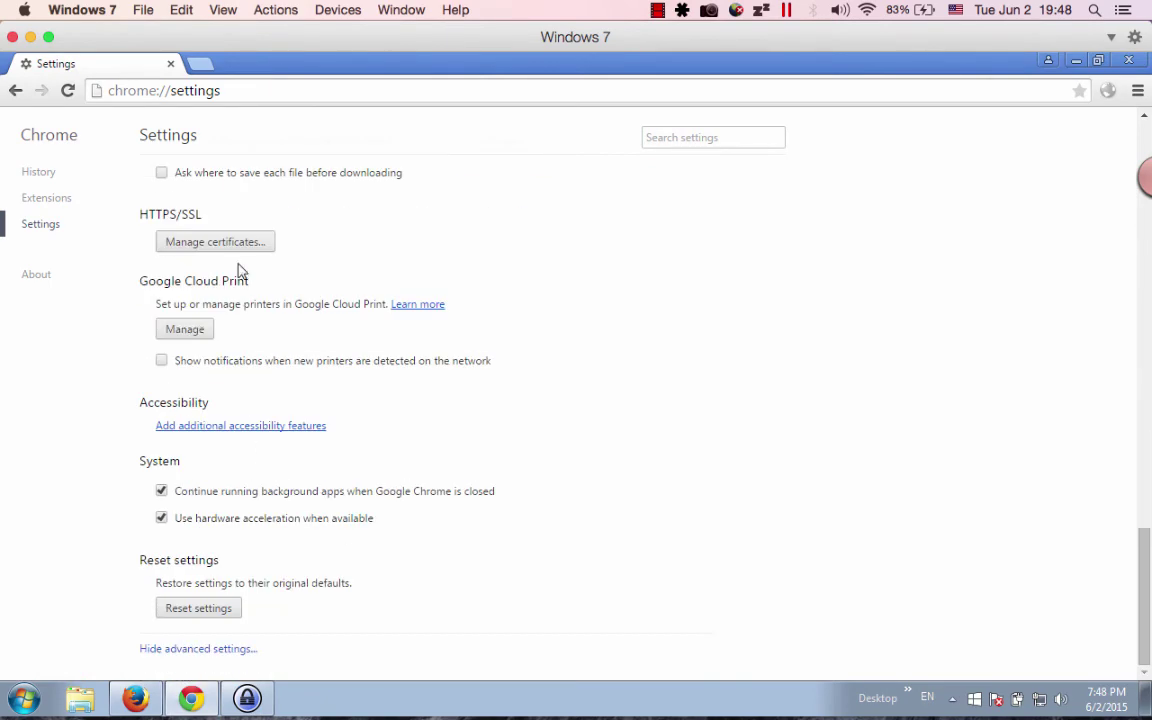
{"action": "scroll", "coordinate": [252, 398], "scroll_direction": "up", "scroll_amount": 4}
{"action": "scroll", "coordinate": [252, 398], "scroll_direction": "up", "scroll_amount": 1}
{"action": "scroll", "coordinate": [244, 412], "scroll_direction": "down", "scroll_amount": 1}
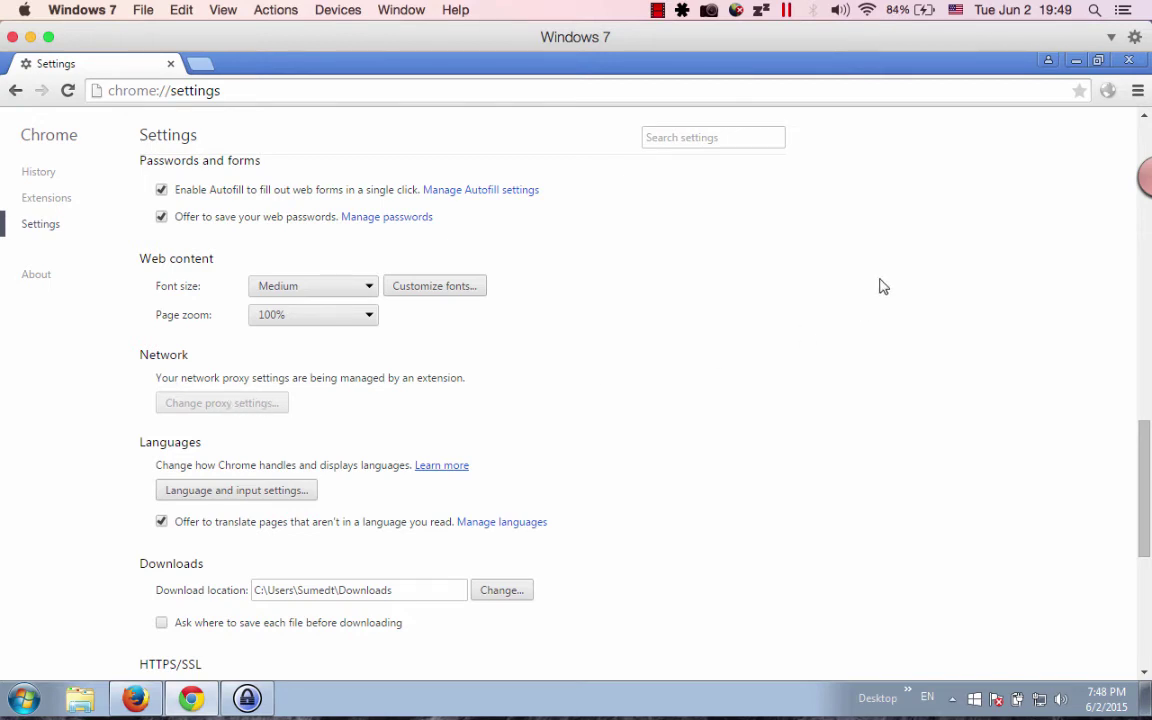
{"action": "left_click", "coordinate": [1109, 91]}
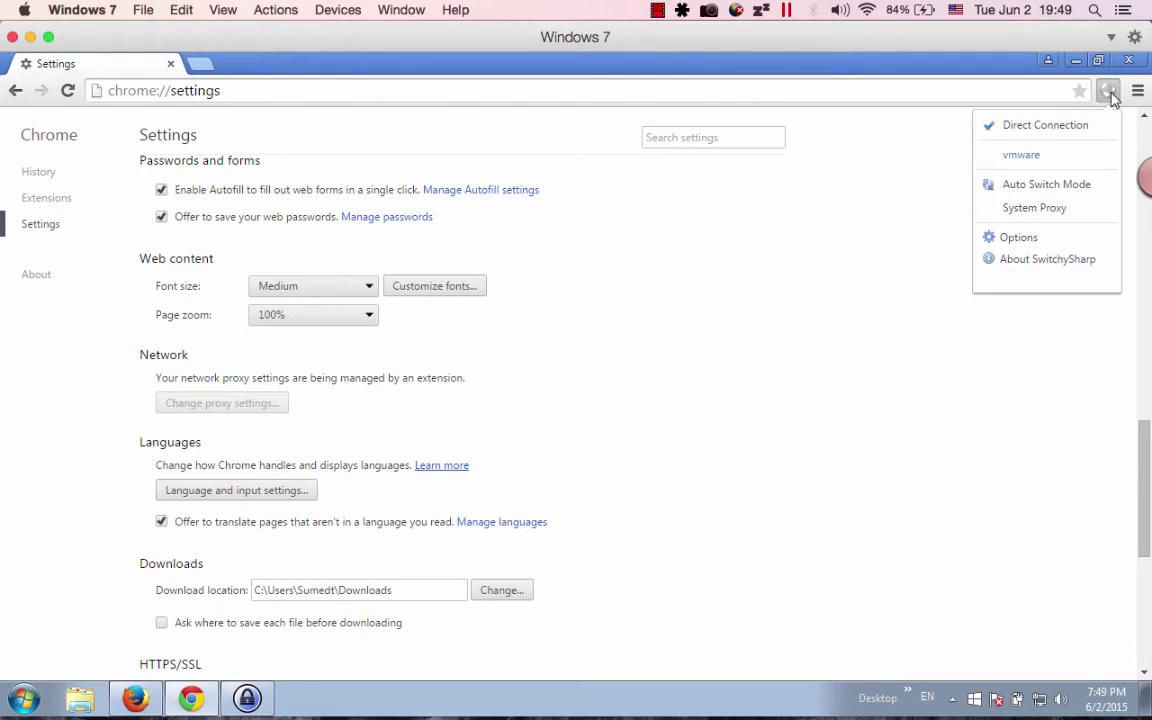
Review the vmware profile's HTTP proxy 192.168.50.235, port 8080, in SwitchySharp options.
{"action": "left_click", "coordinate": [1062, 241]}
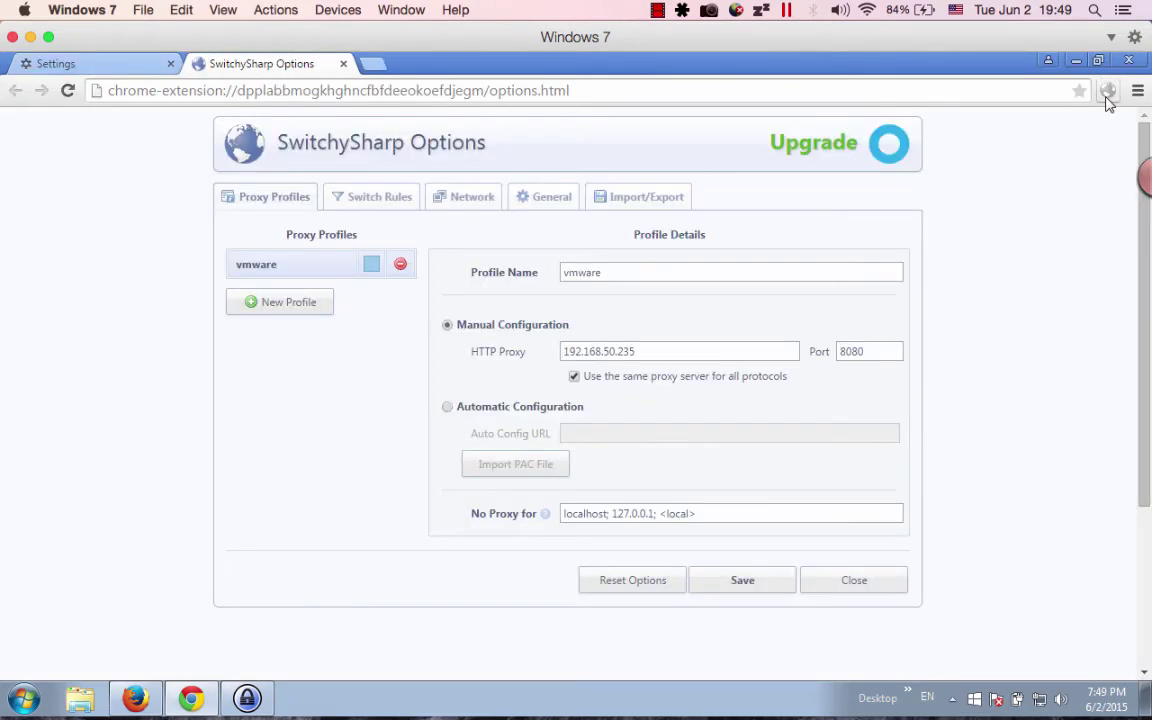
{"action": "left_click", "coordinate": [245, 268]}
{"action": "left_click", "coordinate": [650, 350]}
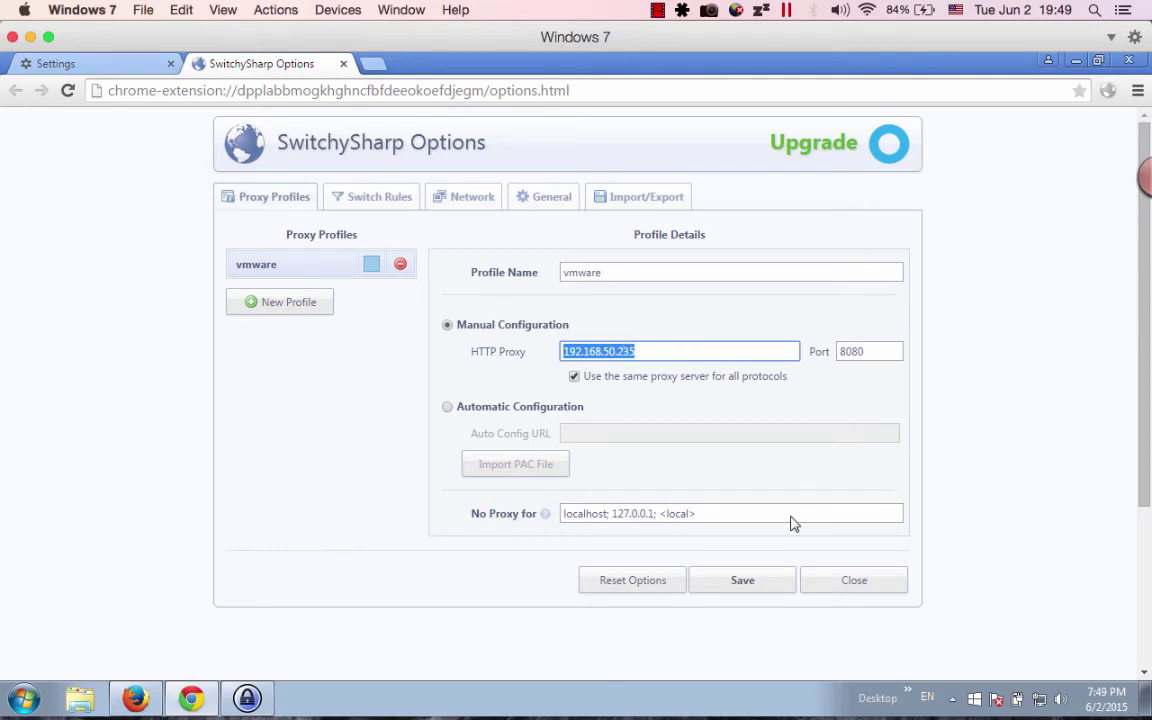
Save the vmware profile and select it as Chrome's active proxy.
{"action": "left_click", "coordinate": [762, 580]}
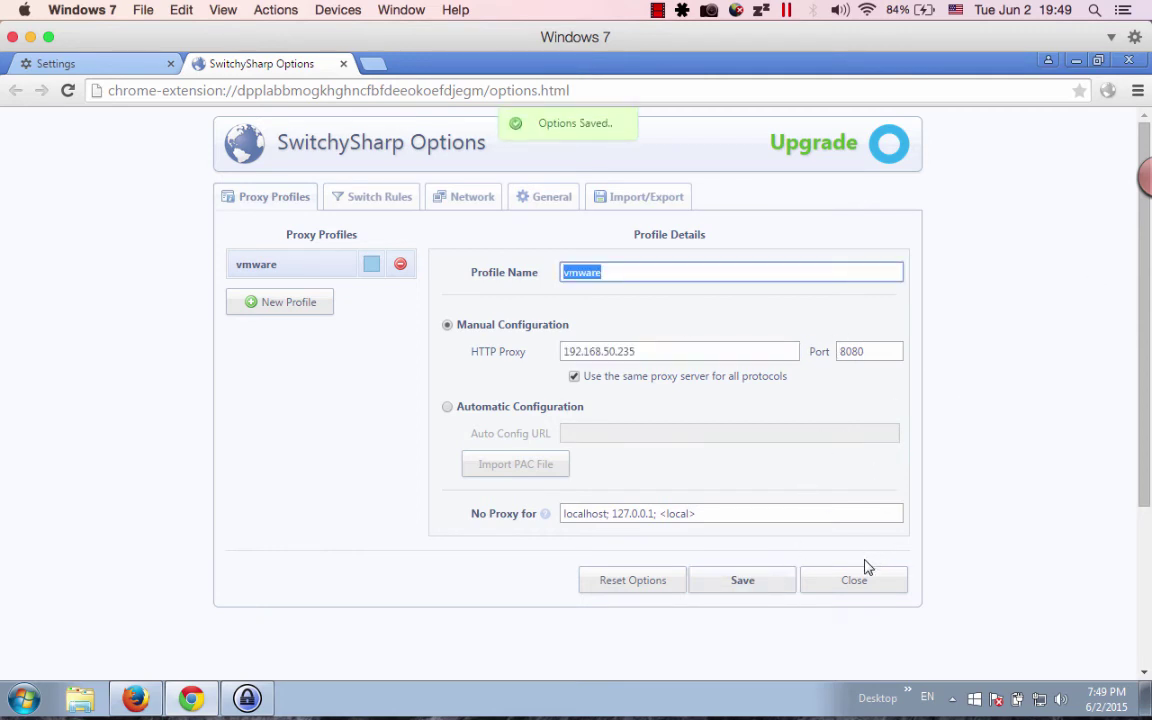
{"action": "left_click", "coordinate": [862, 578]}
{"action": "left_click", "coordinate": [1108, 91]}
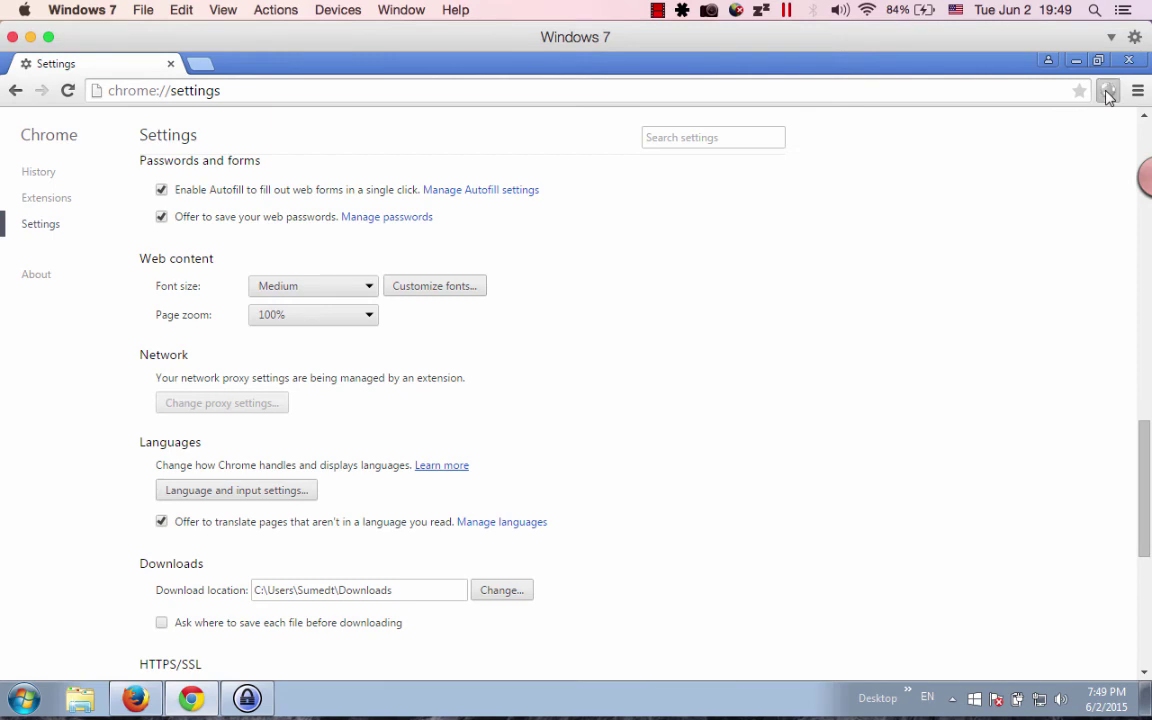
{"action": "left_click", "coordinate": [1079, 165]}
{"action": "left_click", "coordinate": [200, 64]}
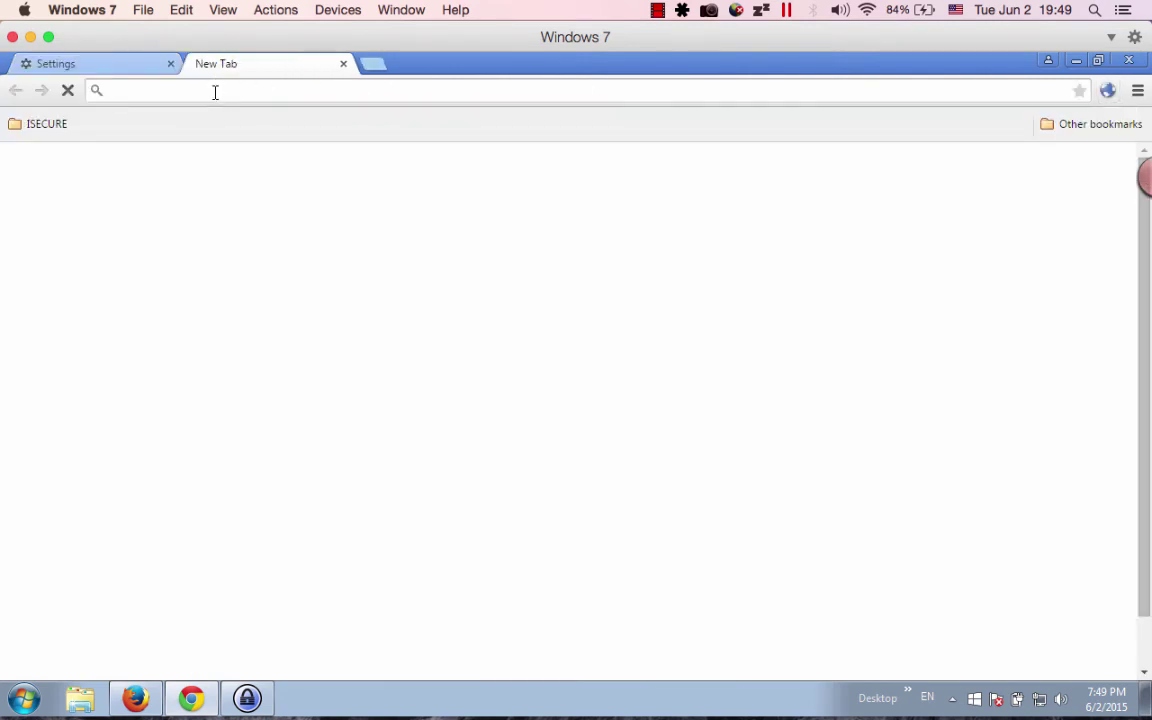
{"action": "type", "text": "www.techsui"}
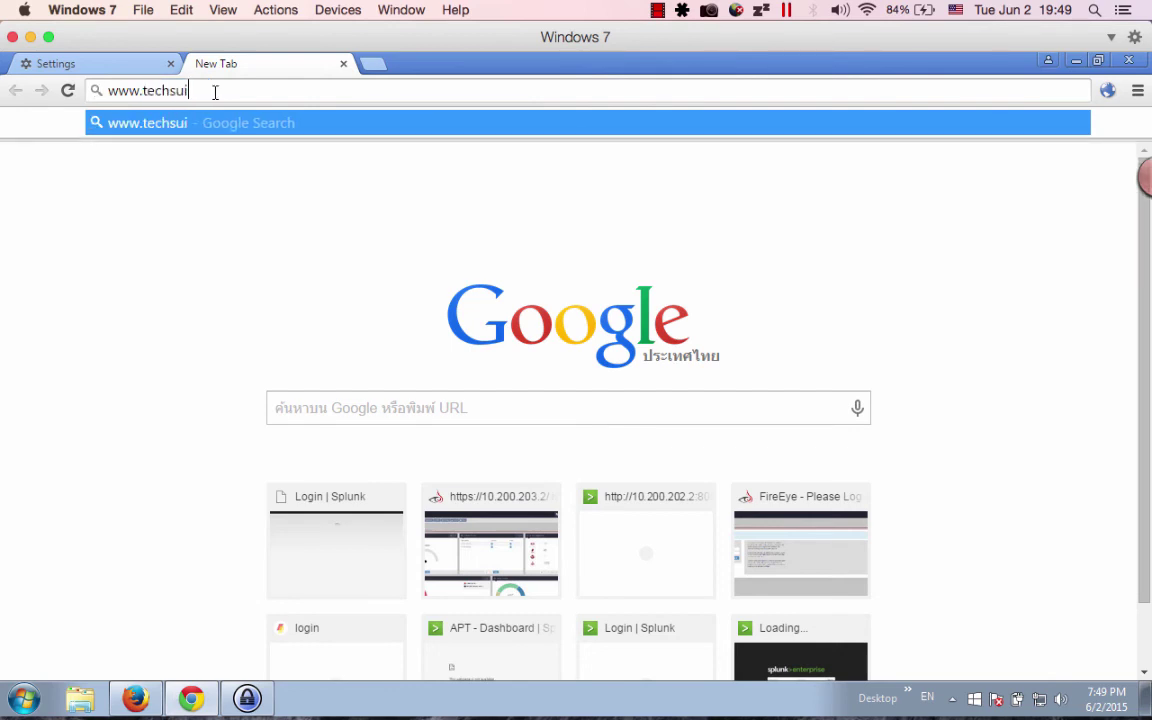
{"action": "type", "text": "i.com"}
{"action": "key", "text": "Return"}
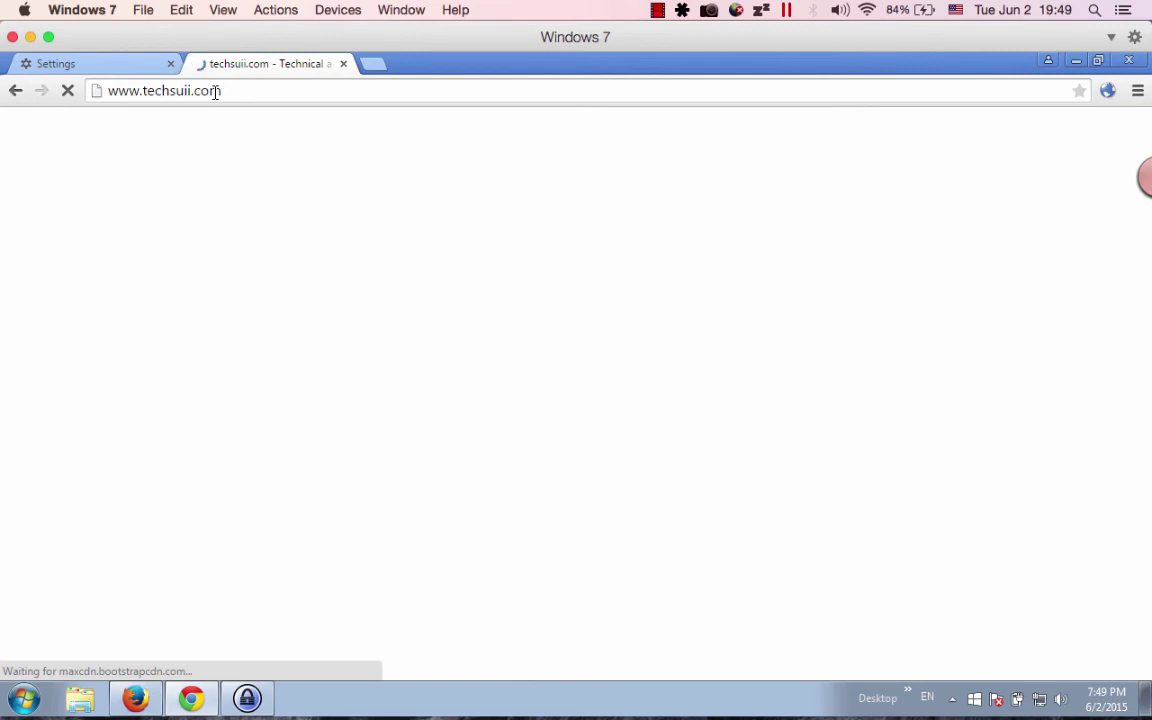
{"action": "key", "text": "ctrl+Left"}
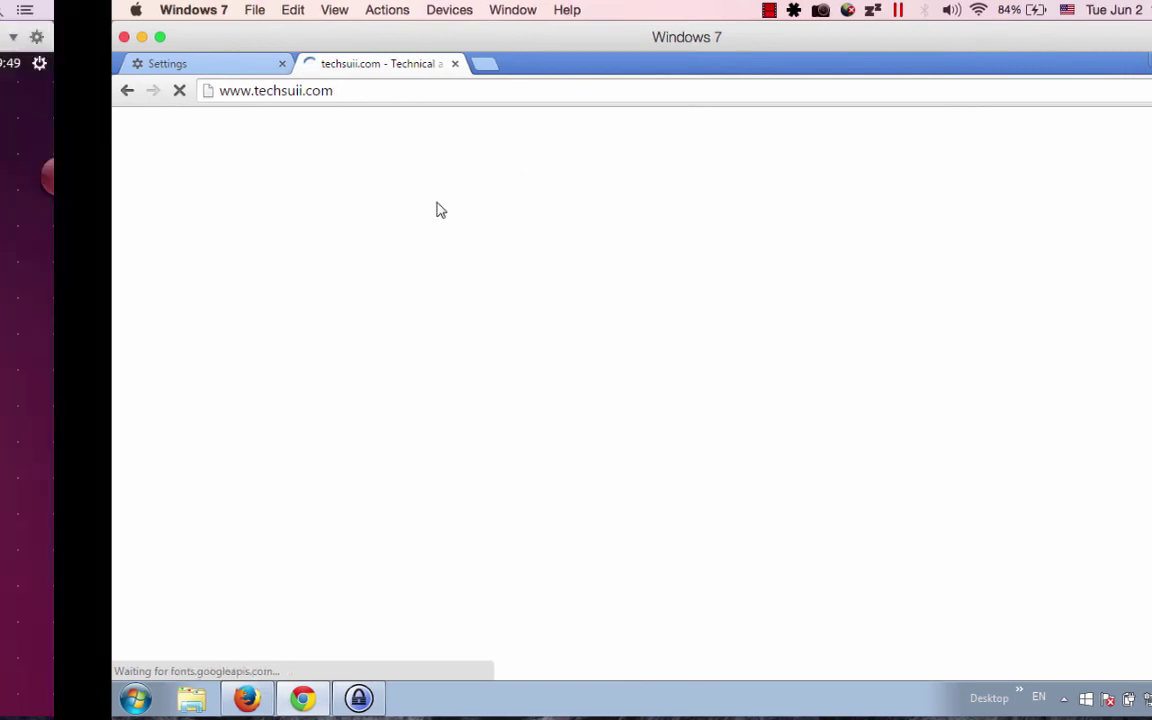
Unlock the Ubuntu machine with the account password.
{"action": "type", "text": "•••••••"}
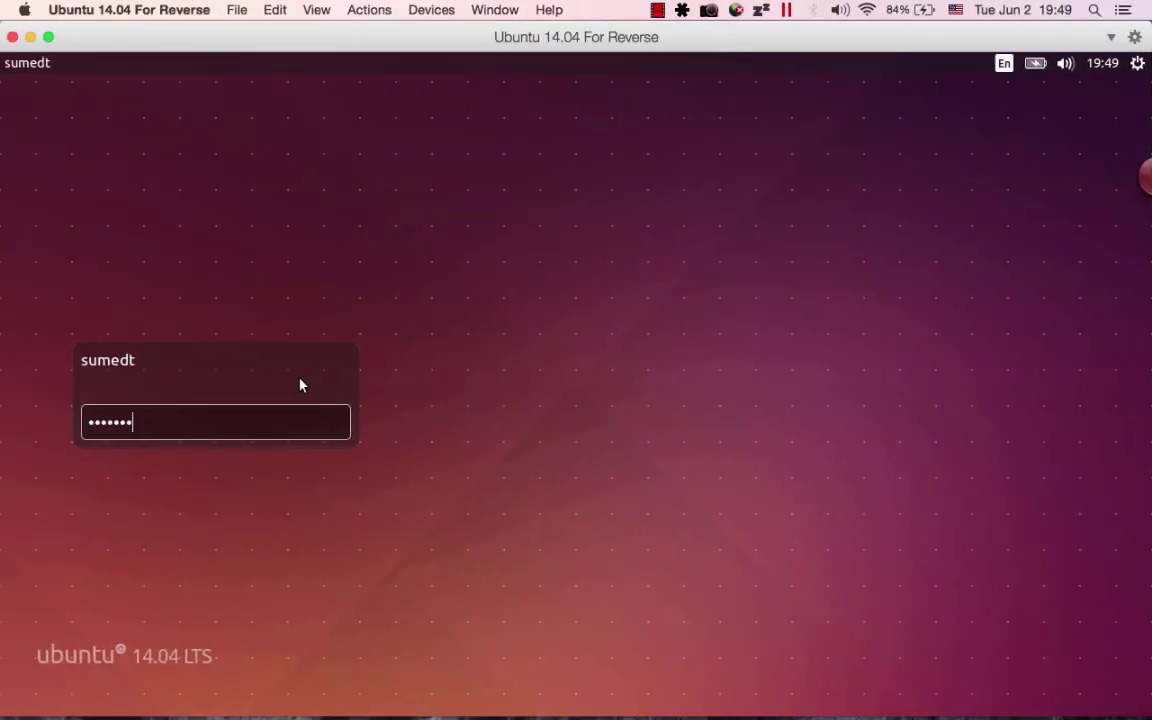
{"action": "type", "text": "••"}
{"action": "key", "text": "Return"}
{"action": "type", "text": "•••••••••"}
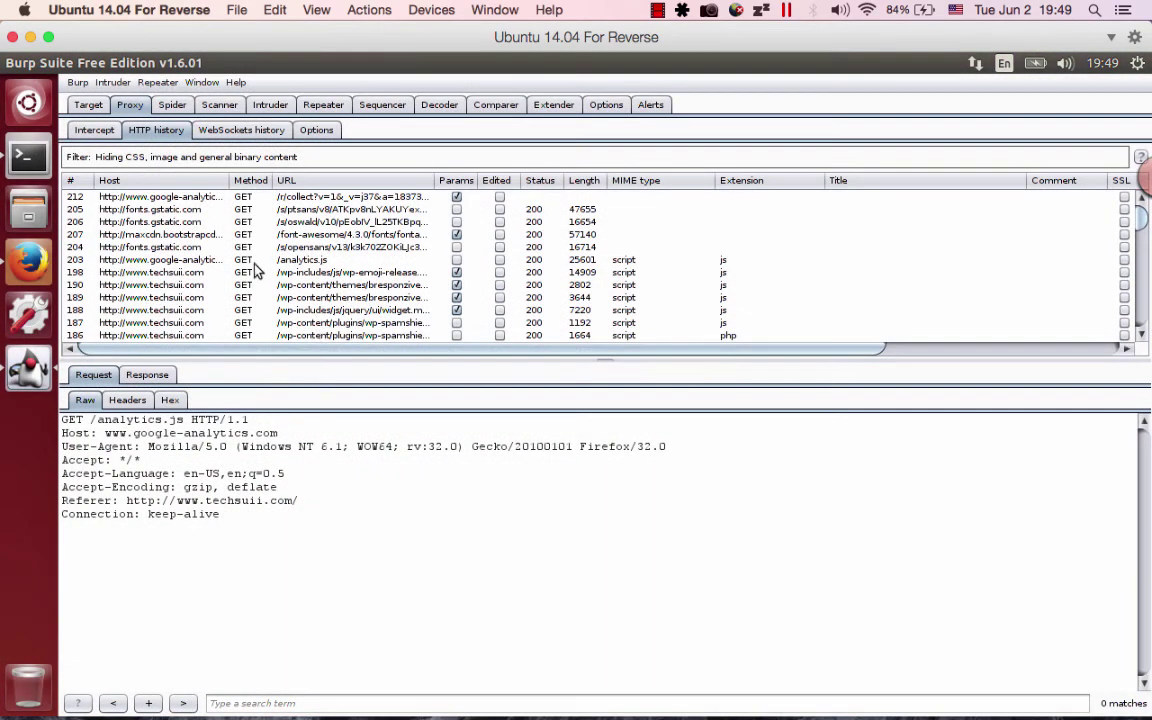
{"action": "scroll", "coordinate": [233, 244], "scroll_direction": "down", "scroll_amount": 1}
Review request 204 in Burp's HTTP history, then return to the Windows 7 browser.
{"action": "left_click", "coordinate": [236, 234]}
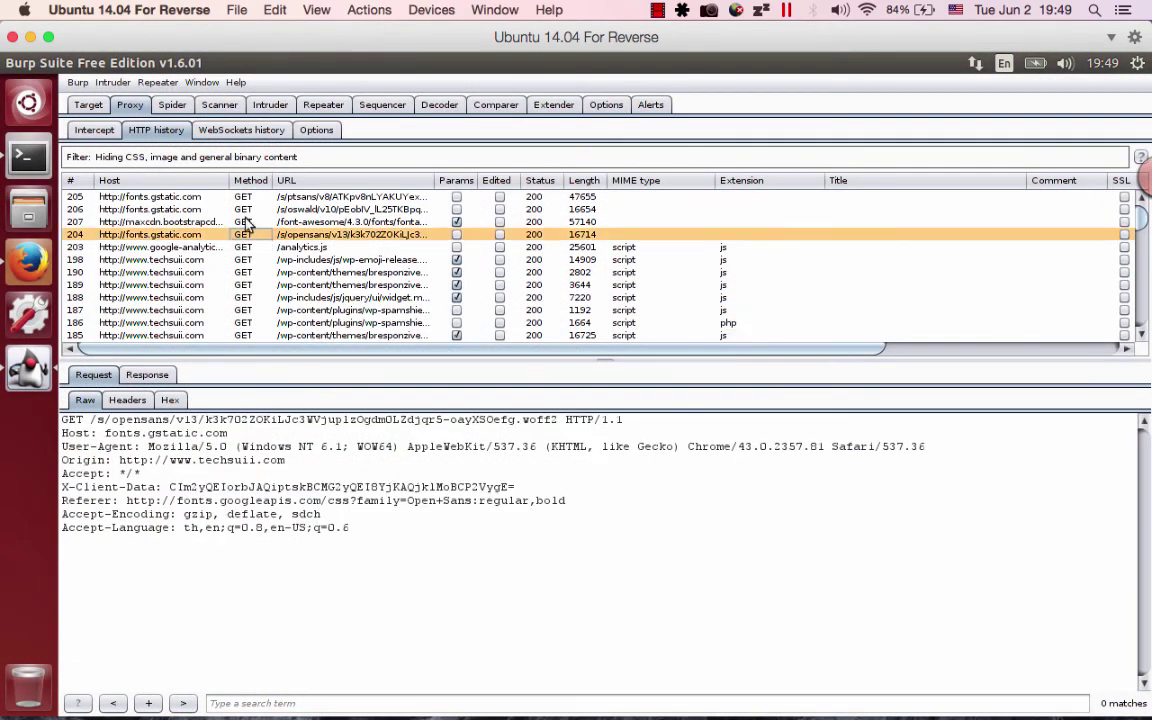
{"action": "left_click", "coordinate": [106, 130]}
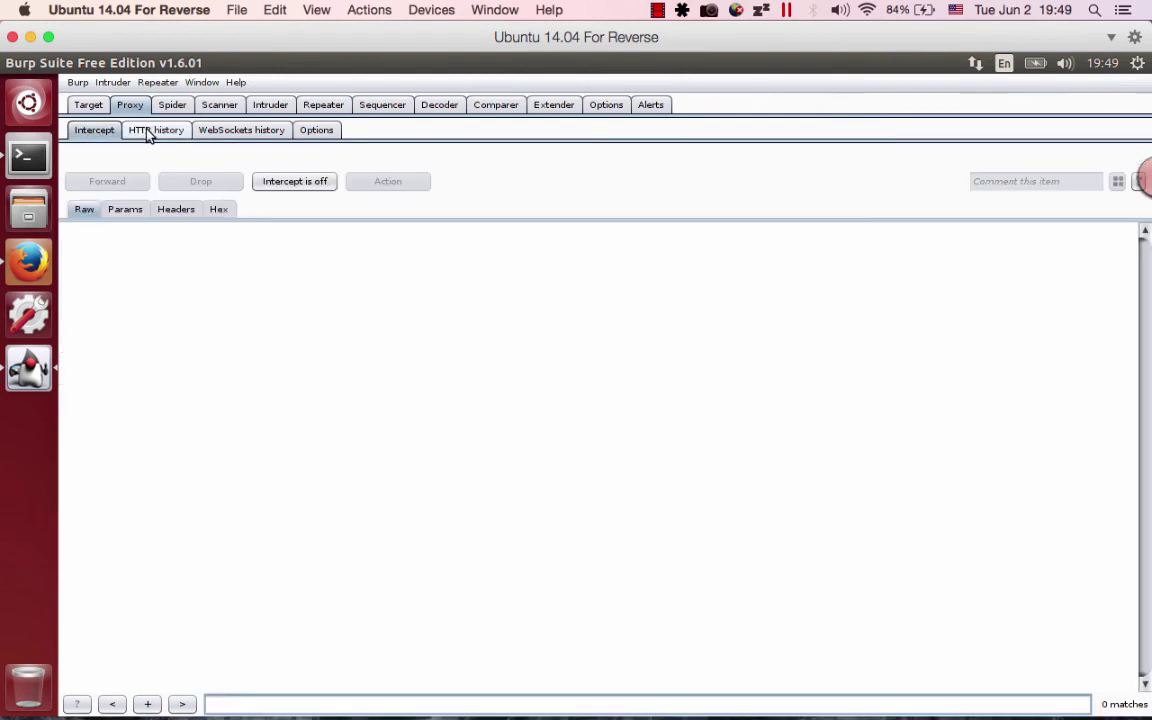
{"action": "left_click", "coordinate": [148, 131]}
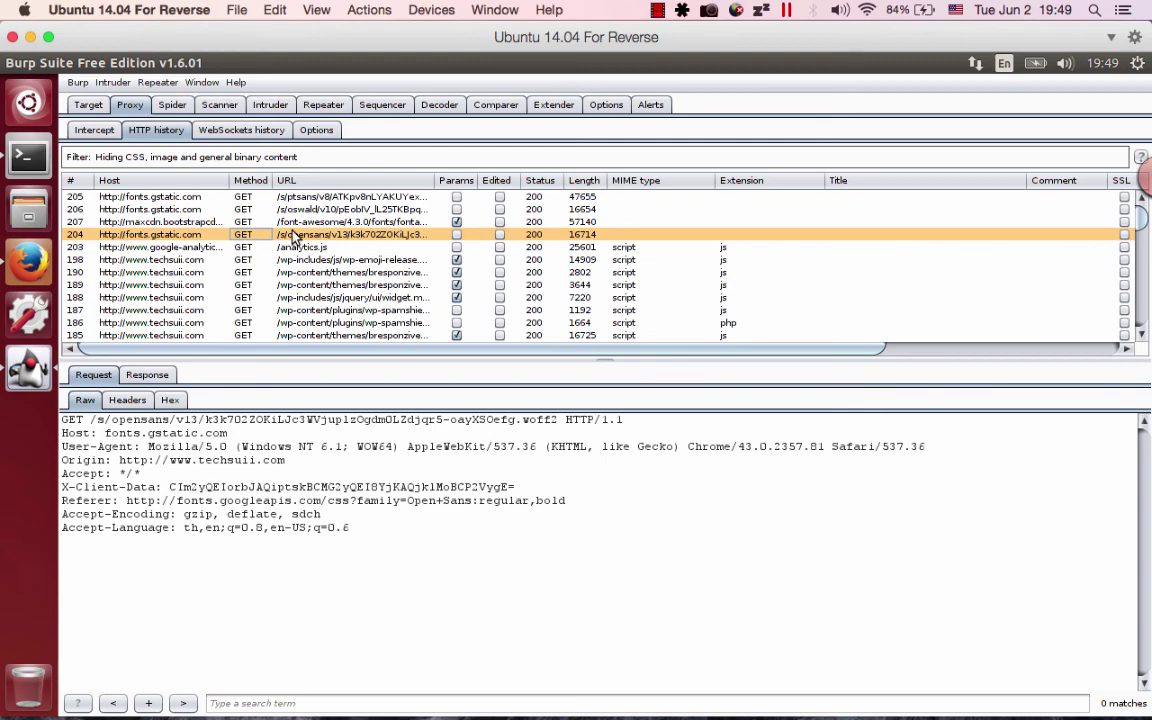
{"action": "key", "text": "ctrl+Right"}
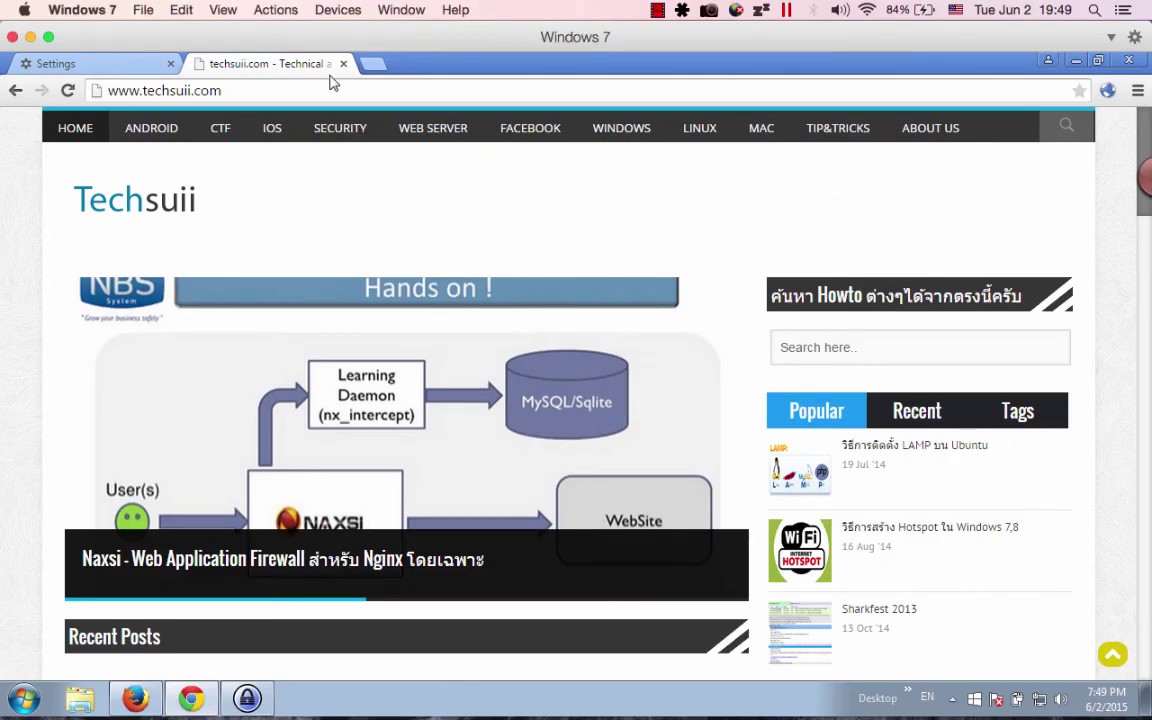
Open techsuii.com's MAC category page in Chrome.
{"action": "left_click", "coordinate": [326, 90]}
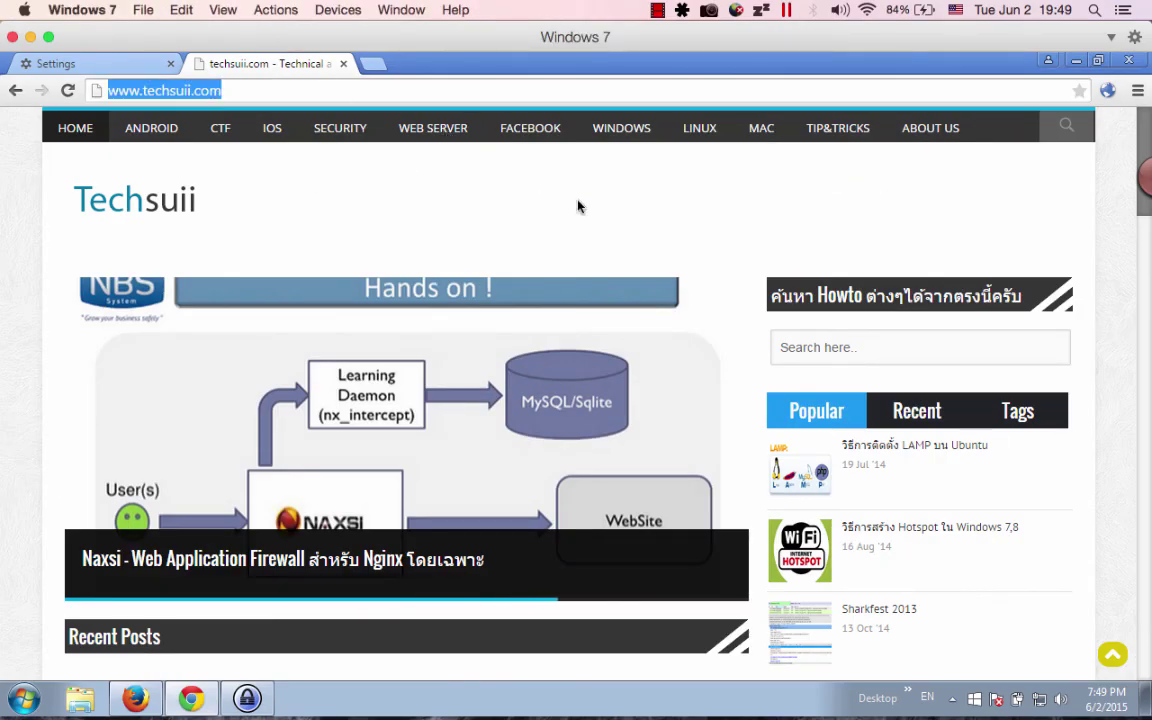
{"action": "left_click", "coordinate": [840, 197]}
{"action": "left_click", "coordinate": [762, 130]}
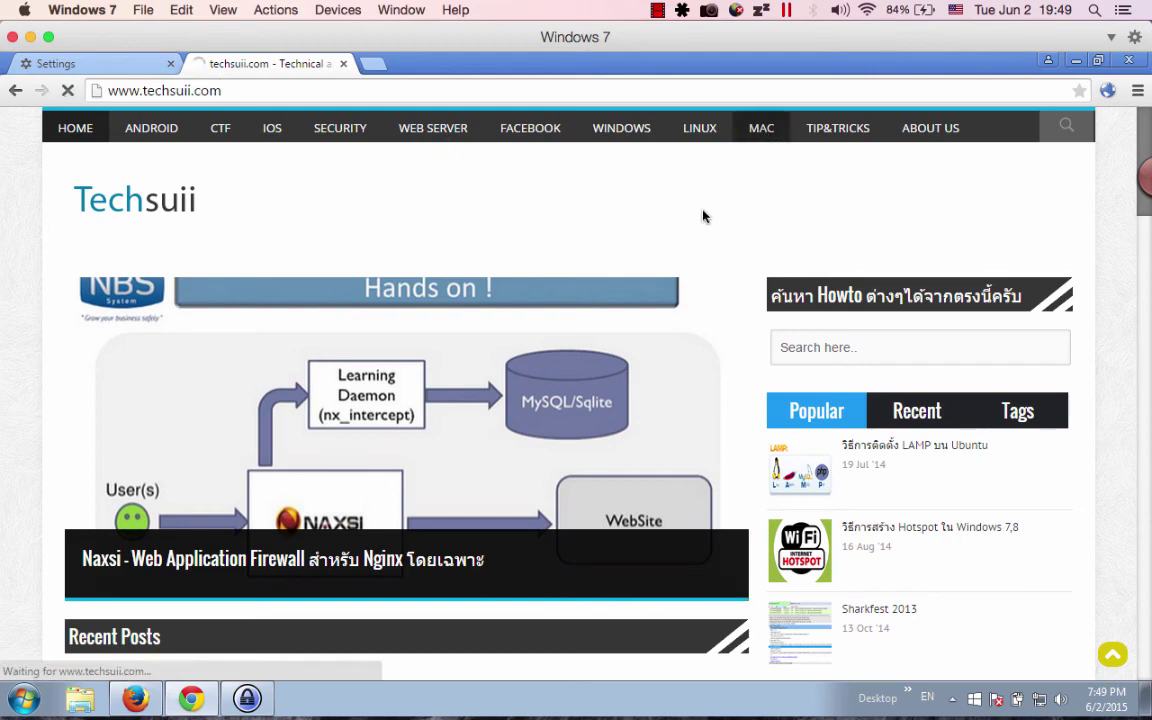
Inspect the /category/mac/ request 232 and nearby entries in Burp's HTTP history.
{"action": "key", "text": "ctrl+Left"}
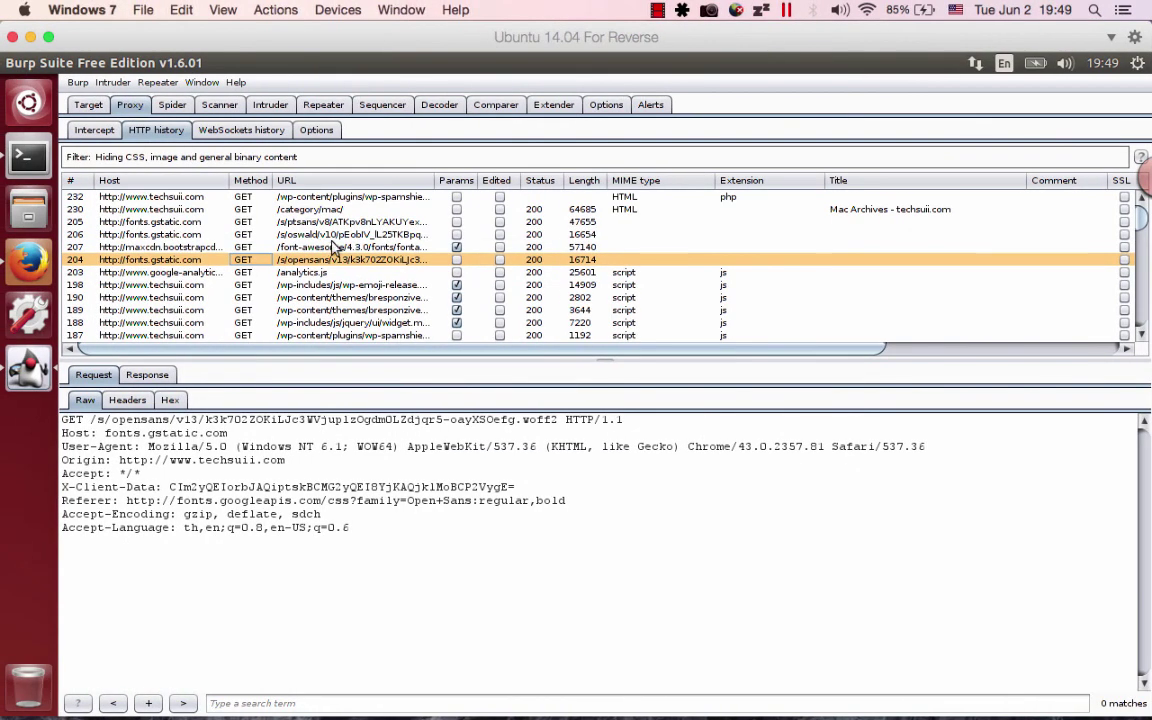
{"action": "left_click", "coordinate": [330, 211]}
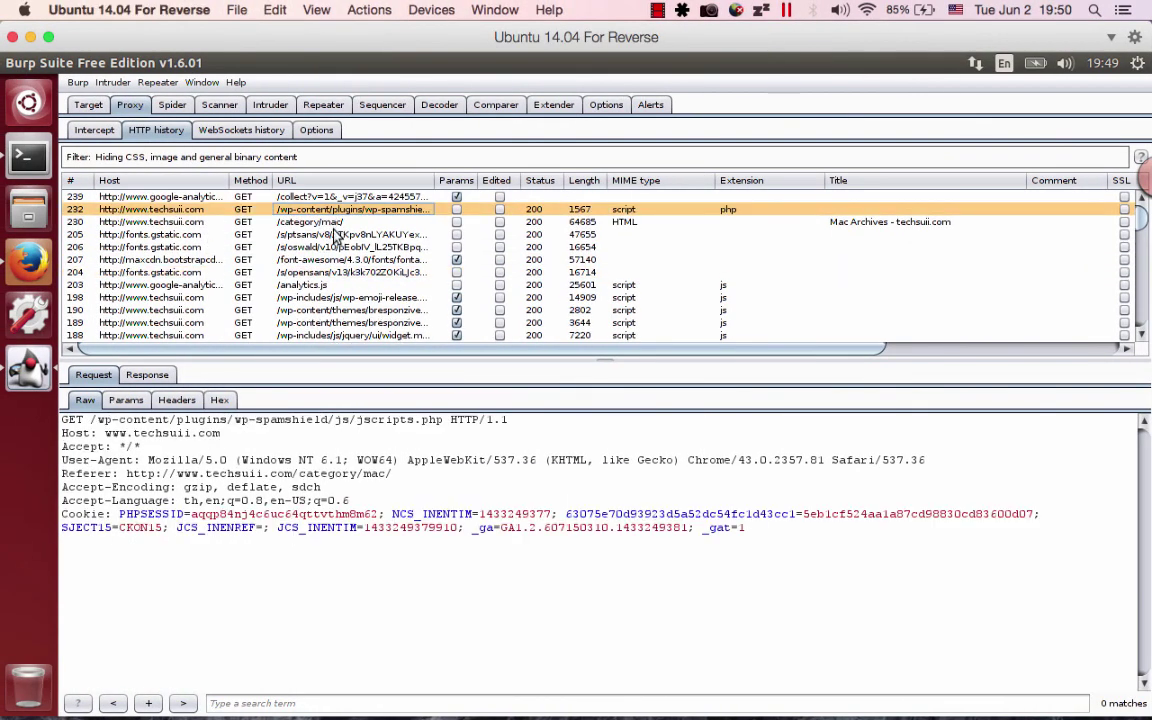
{"action": "key", "text": "Down"}
{"action": "key", "text": "Down"}
{"action": "scroll", "coordinate": [310, 215], "scroll_direction": "down", "scroll_amount": 1}
{"action": "key", "text": "Up"}
{"action": "left_click", "coordinate": [362, 197]}
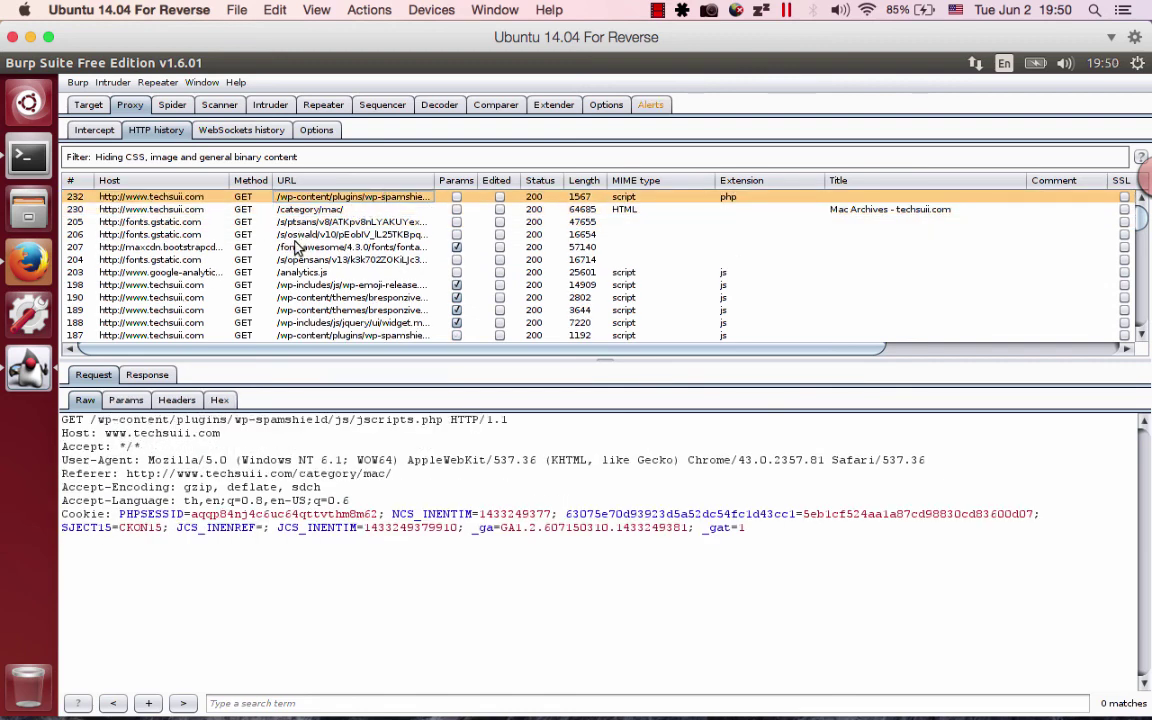
Return to Chrome and scroll the Mac category archive page.
{"action": "key", "text": "ctrl+Right"}
{"action": "scroll", "coordinate": [680, 311], "scroll_direction": "down", "scroll_amount": 15}
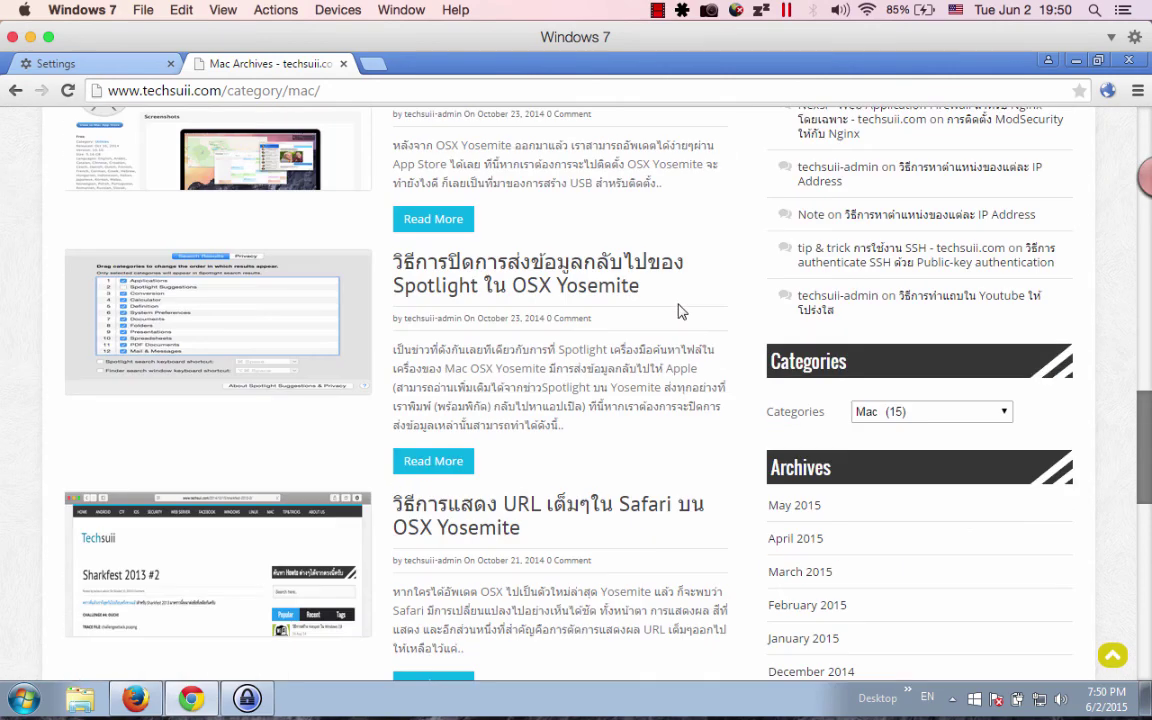
{"action": "scroll", "coordinate": [680, 311], "scroll_direction": "up", "scroll_amount": 15}
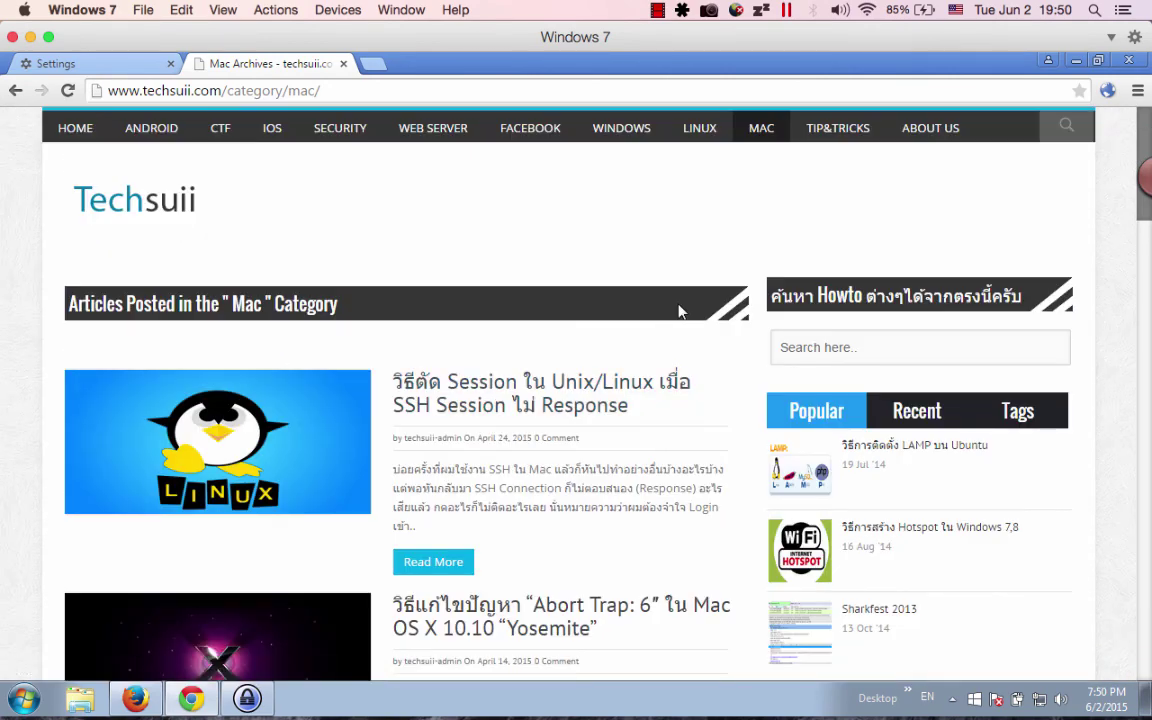